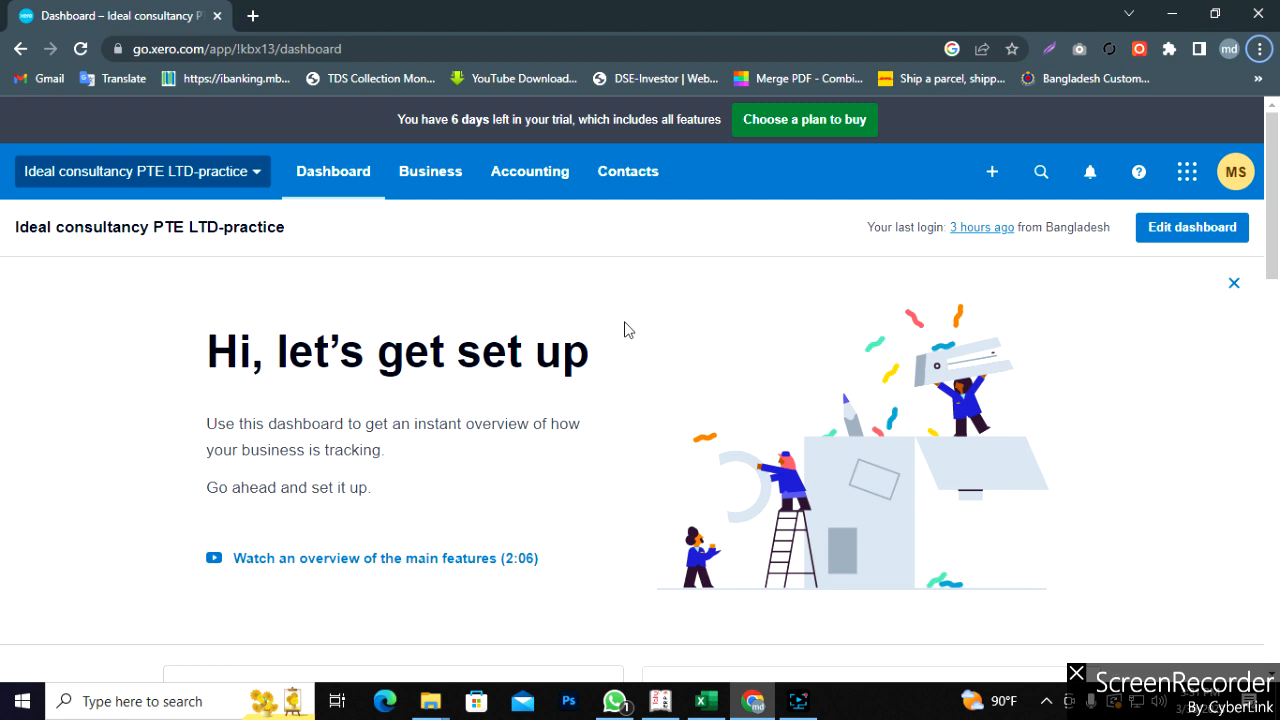
pyautogui.click(423, 180)
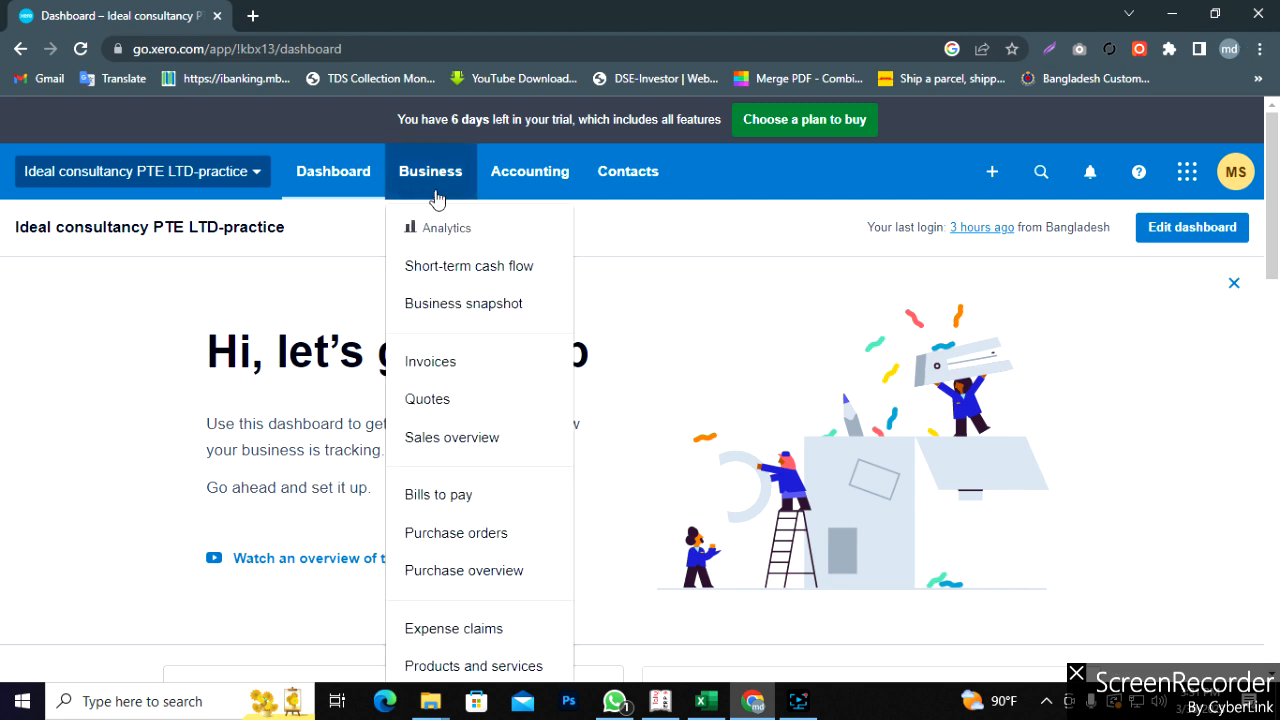
pyautogui.click(722, 240)
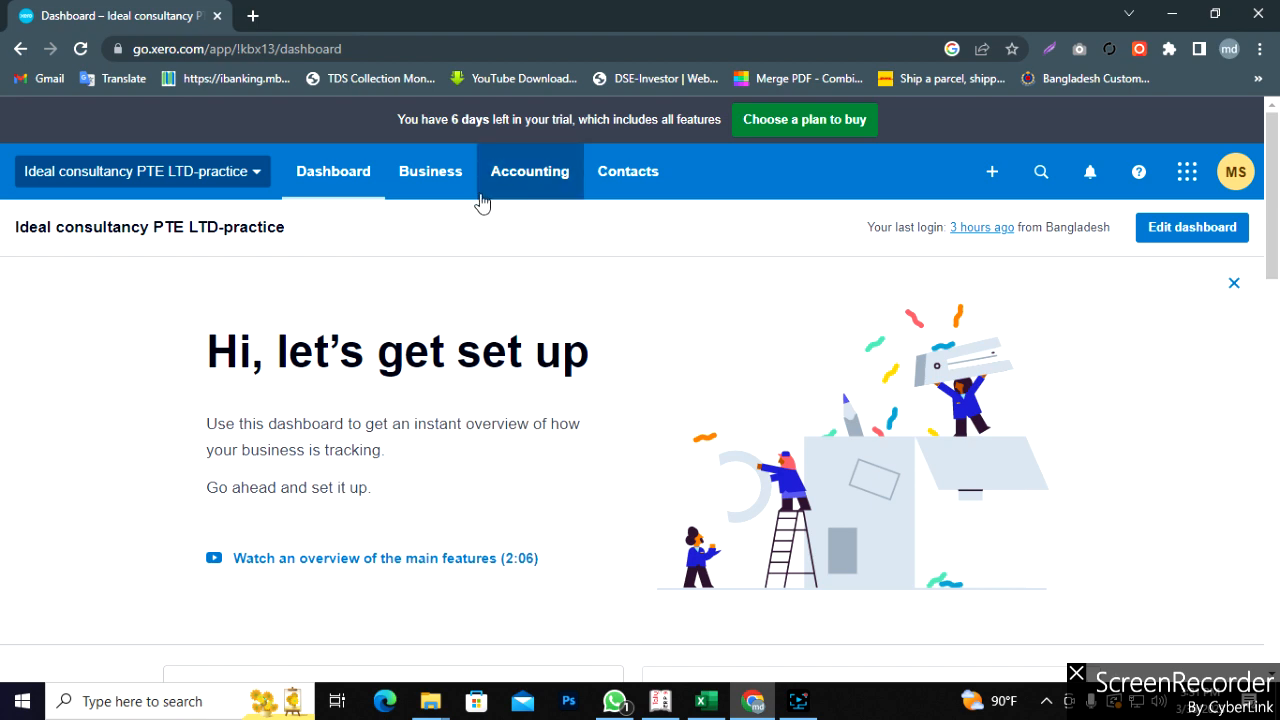
pyautogui.click(444, 188)
pyautogui.scroll(-3, 470, 390)
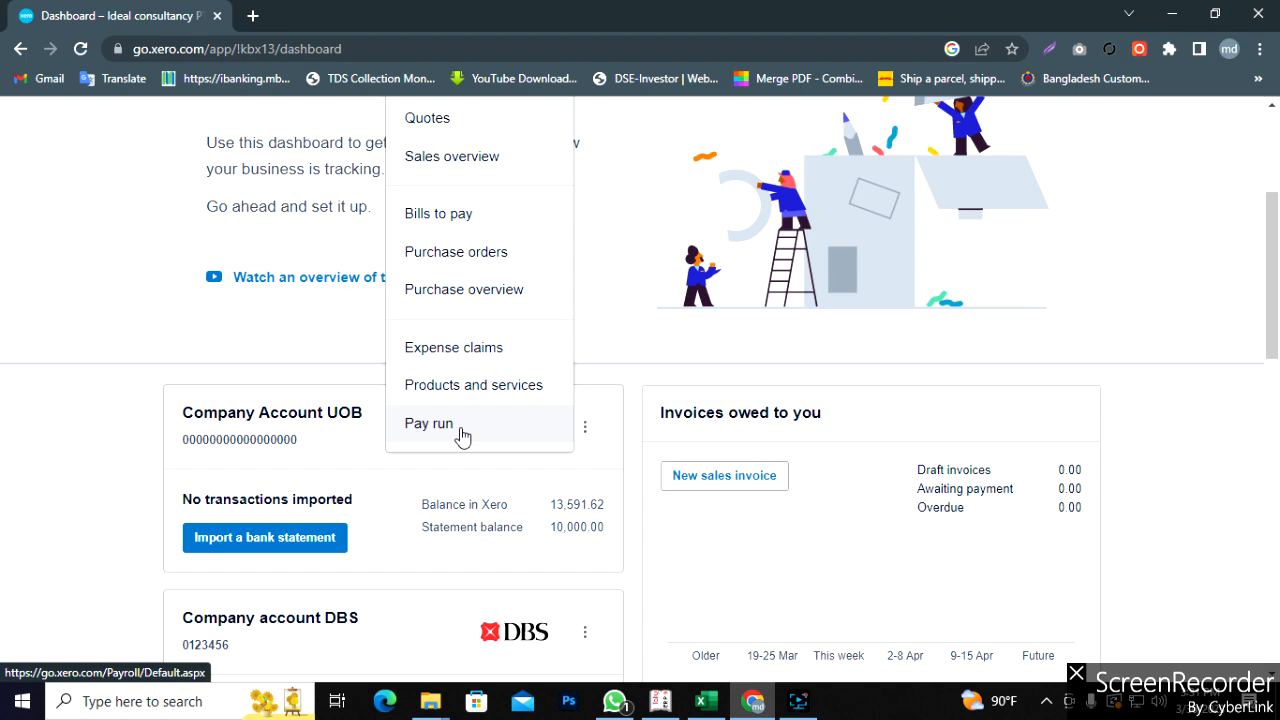
pyautogui.scroll(3, 462, 435)
pyautogui.scroll(-3, 462, 435)
pyautogui.scroll(3, 462, 435)
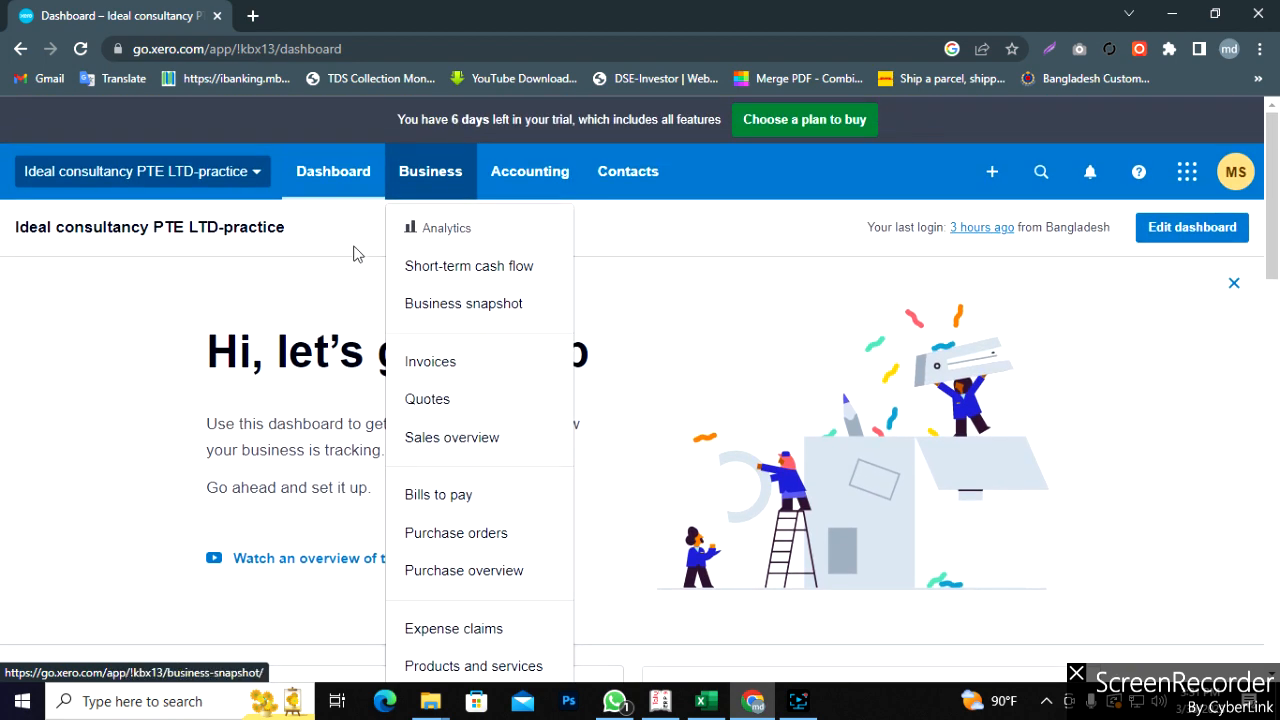
pyautogui.click(349, 245)
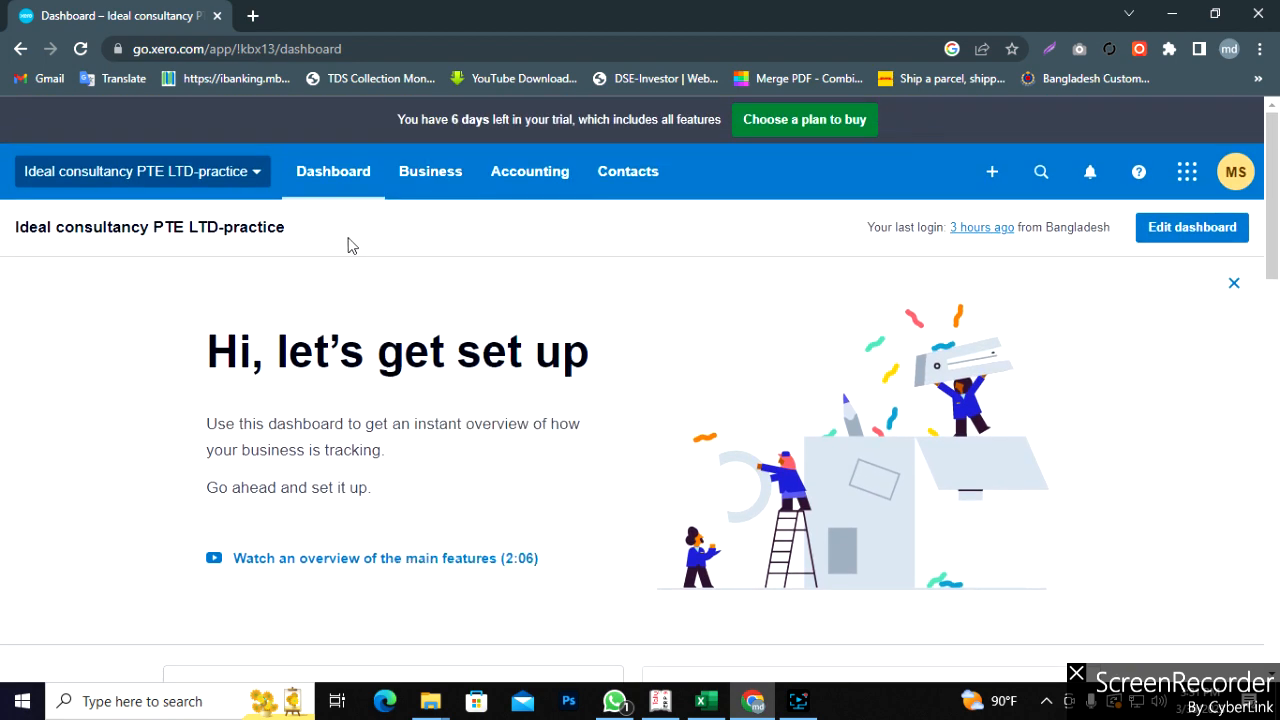
pyautogui.click(418, 192)
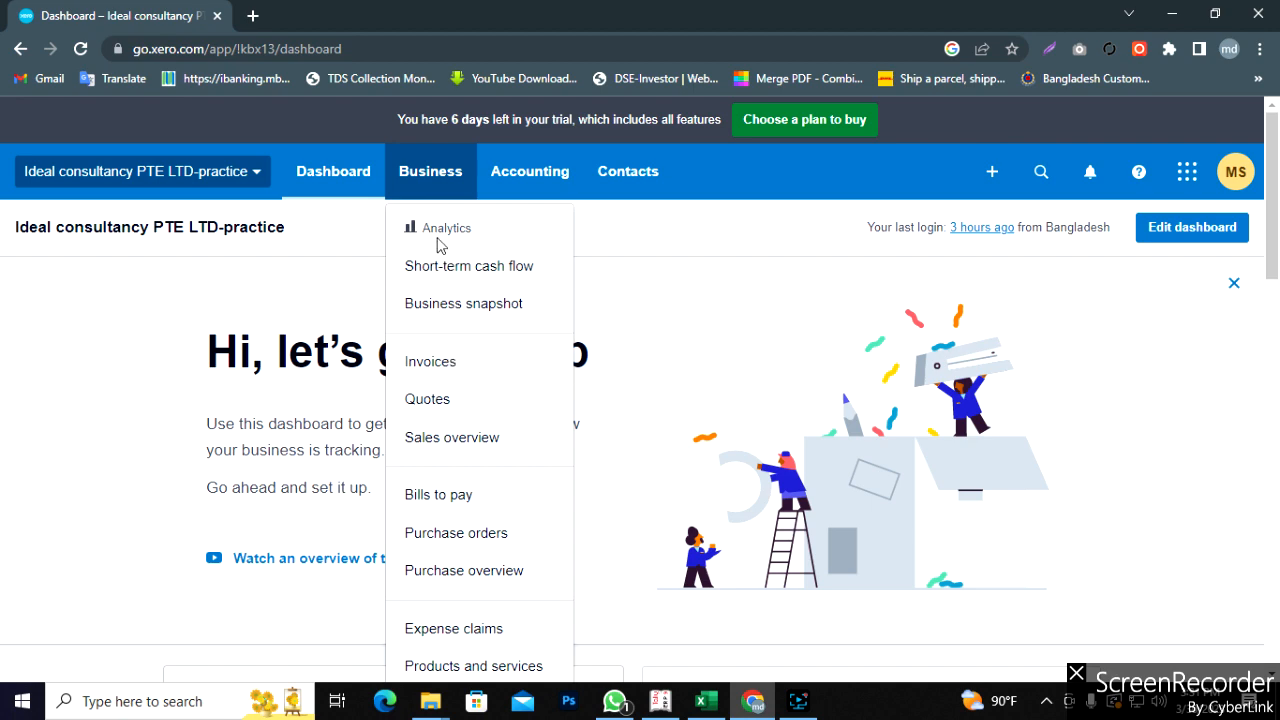
pyautogui.scroll(-3, 512, 528)
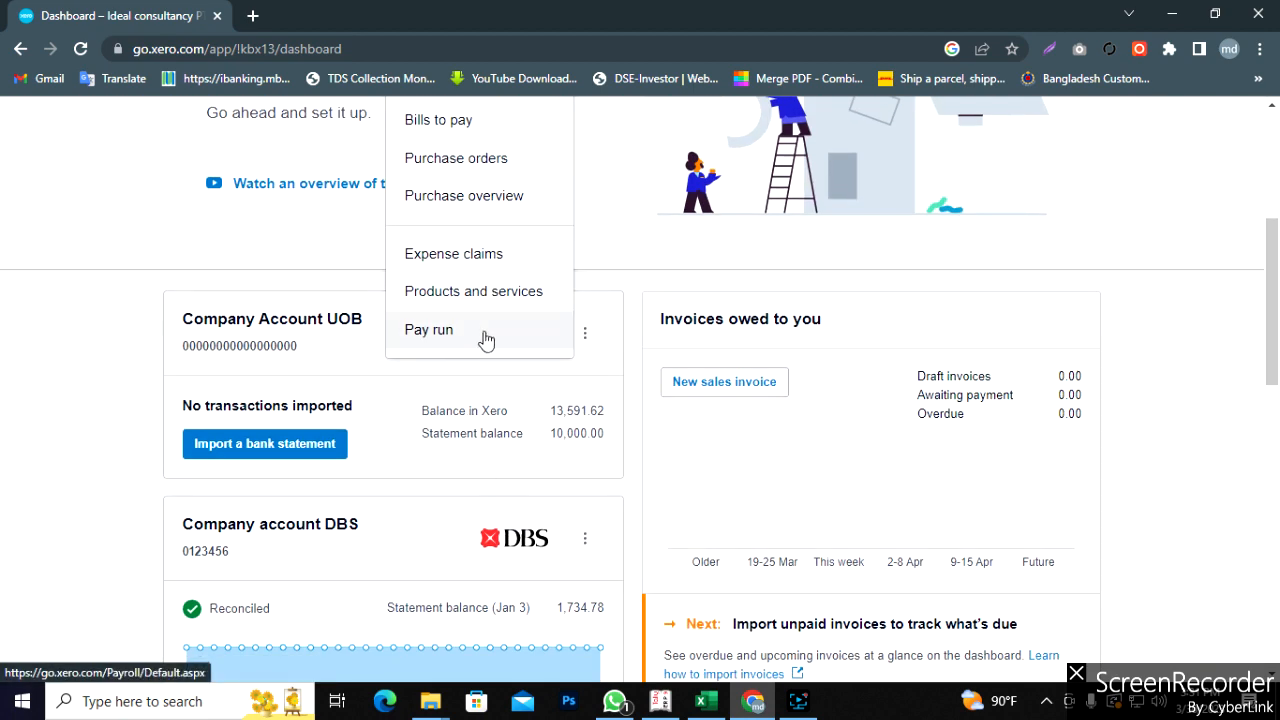
pyautogui.click(329, 251)
pyautogui.scroll(2, 402, 282)
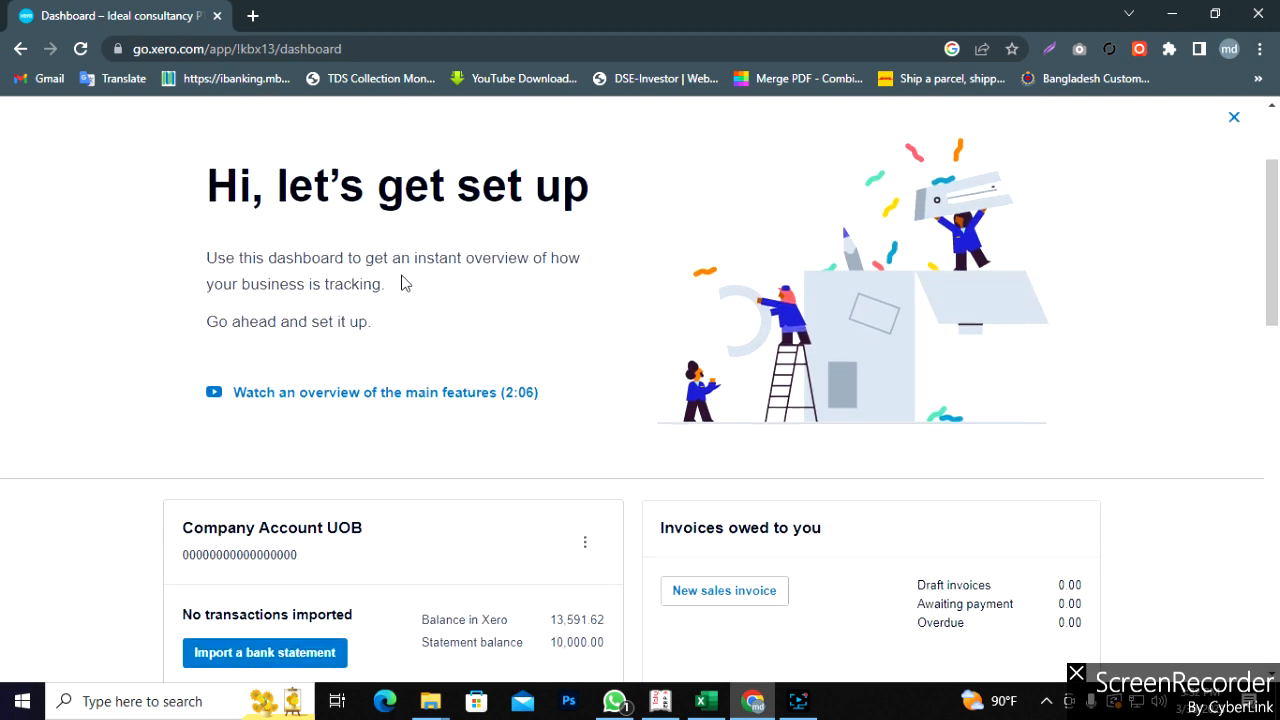
pyautogui.scroll(1, 404, 283)
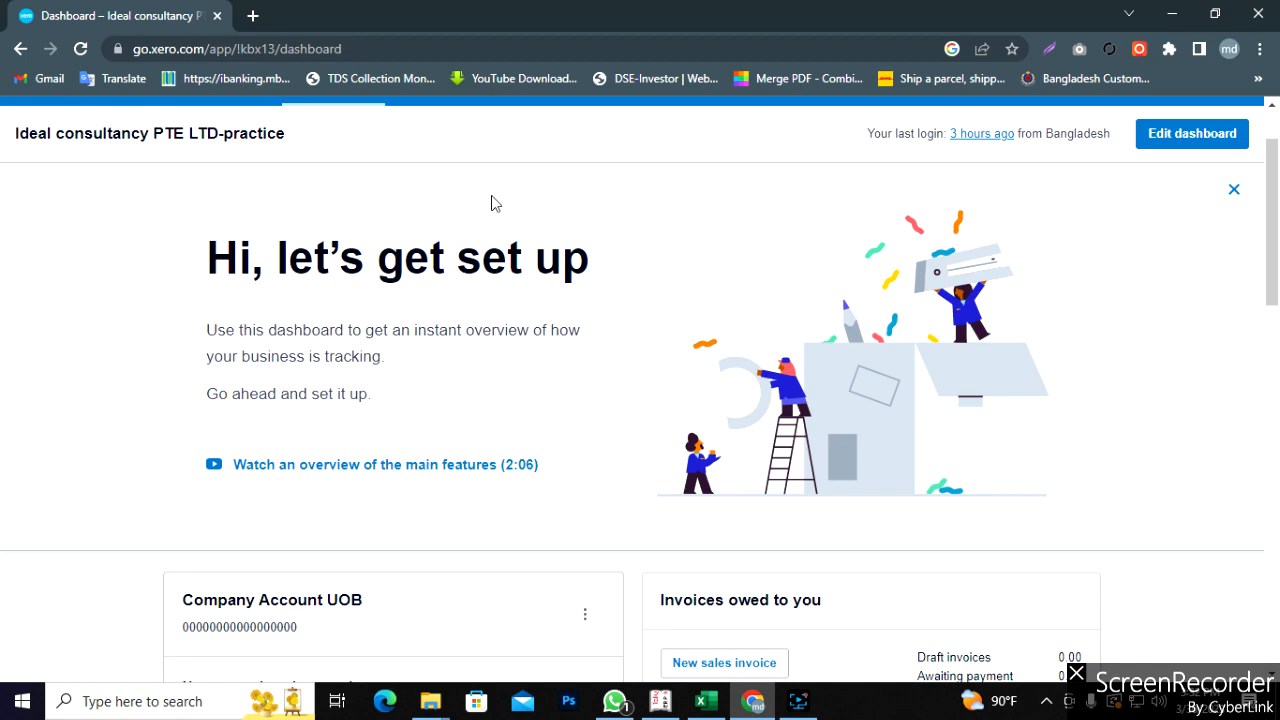
pyautogui.scroll(2, 557, 215)
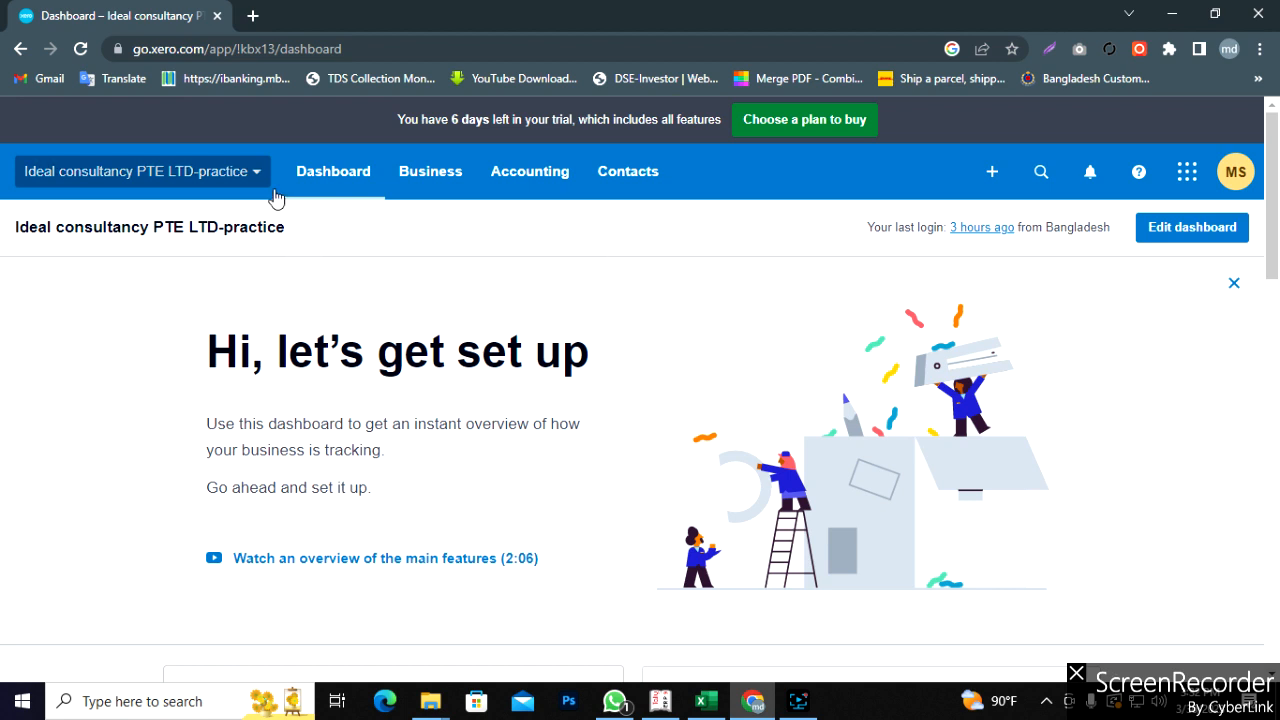
# - Open the Edit user permissions page for the only user under Settings > Users
pyautogui.click(250, 173)
pyautogui.click(251, 176)
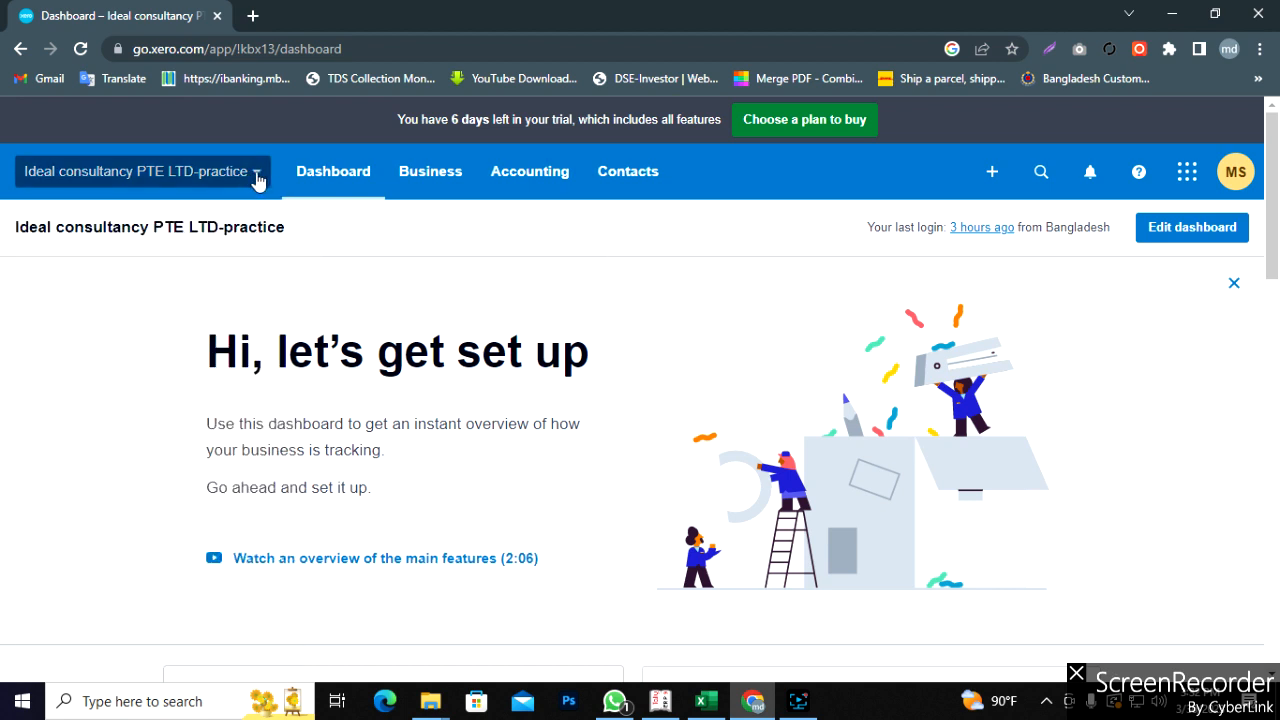
pyautogui.click(256, 176)
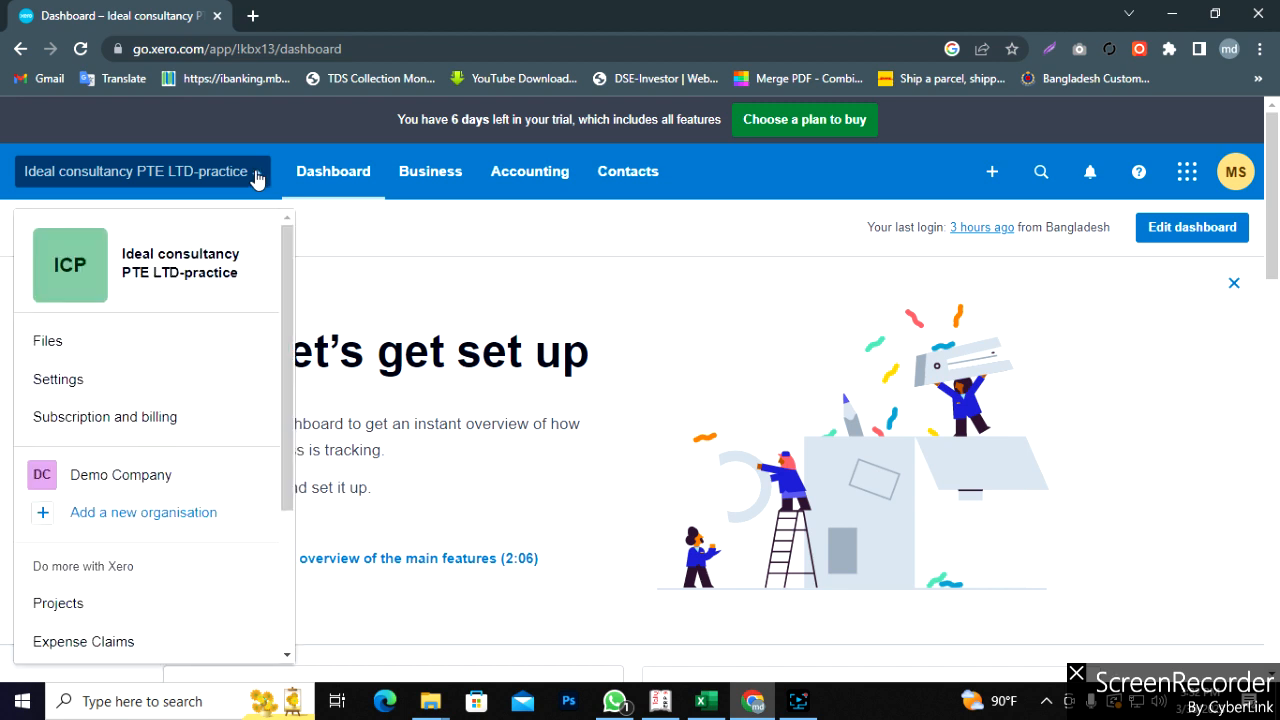
pyautogui.click(77, 385)
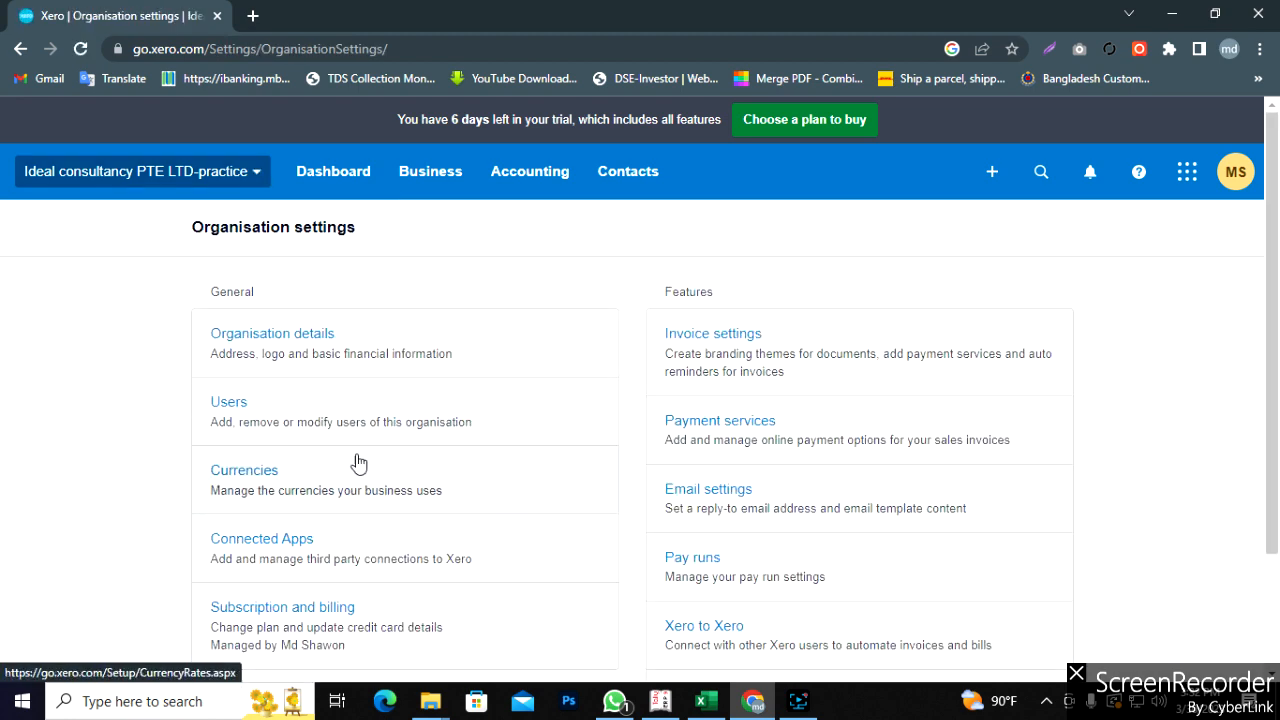
pyautogui.click(240, 406)
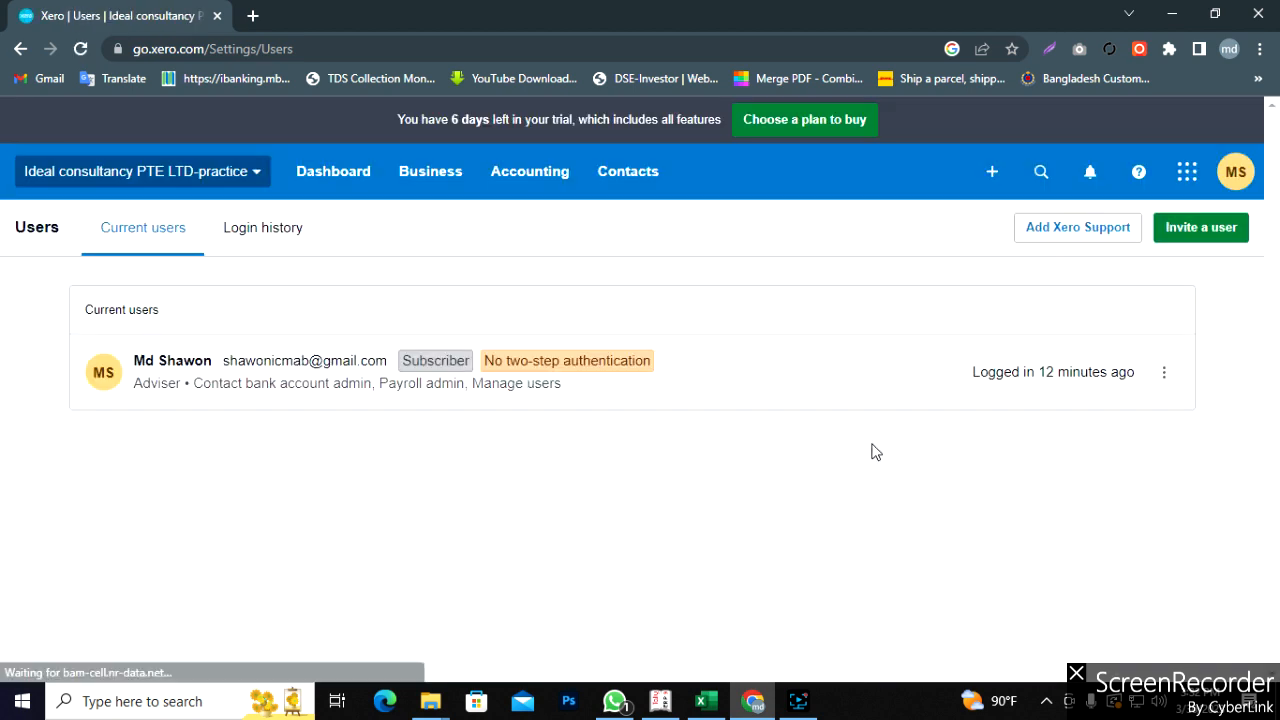
pyautogui.click(1164, 374)
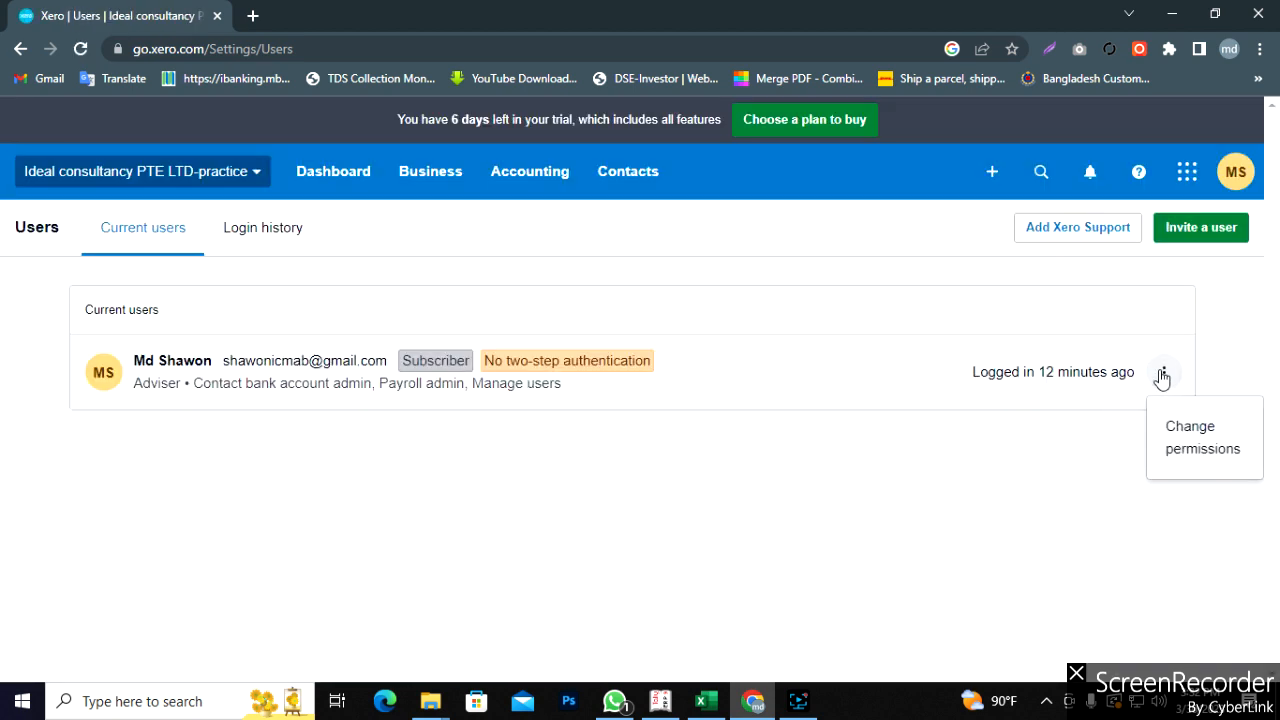
pyautogui.click(1185, 452)
pyautogui.scroll(-5, 818, 490)
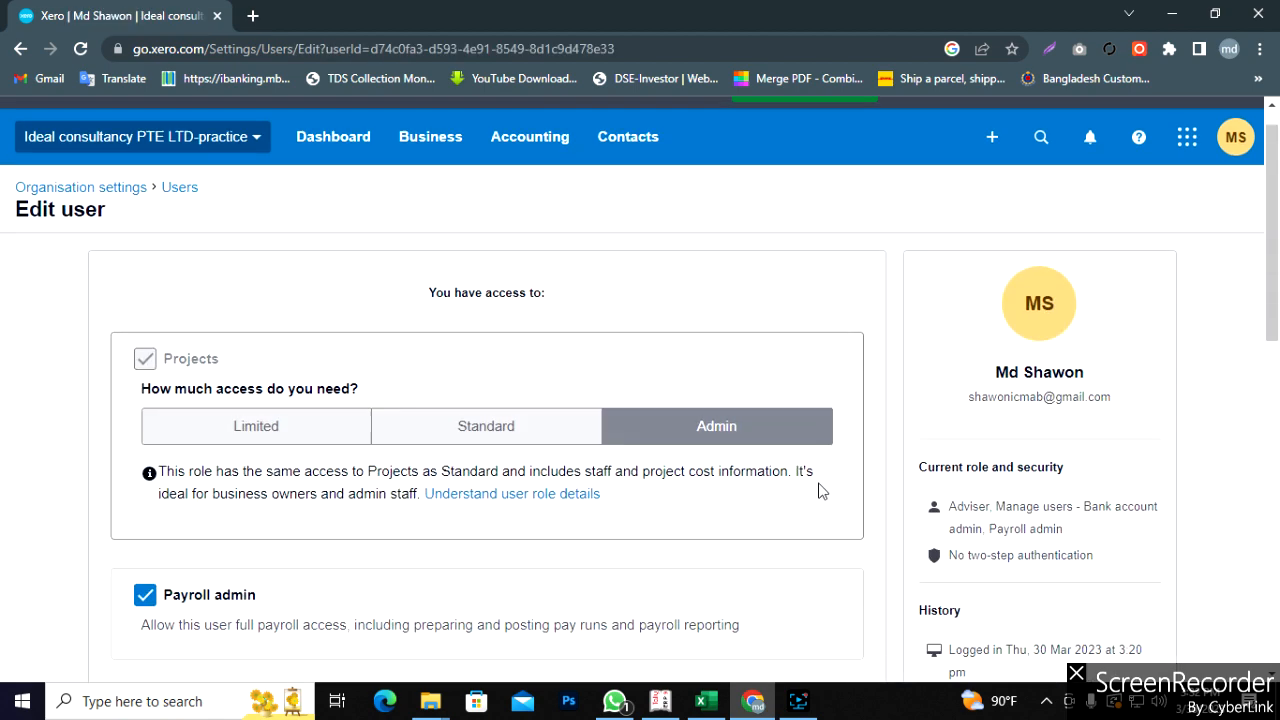
pyautogui.scroll(-2, 818, 490)
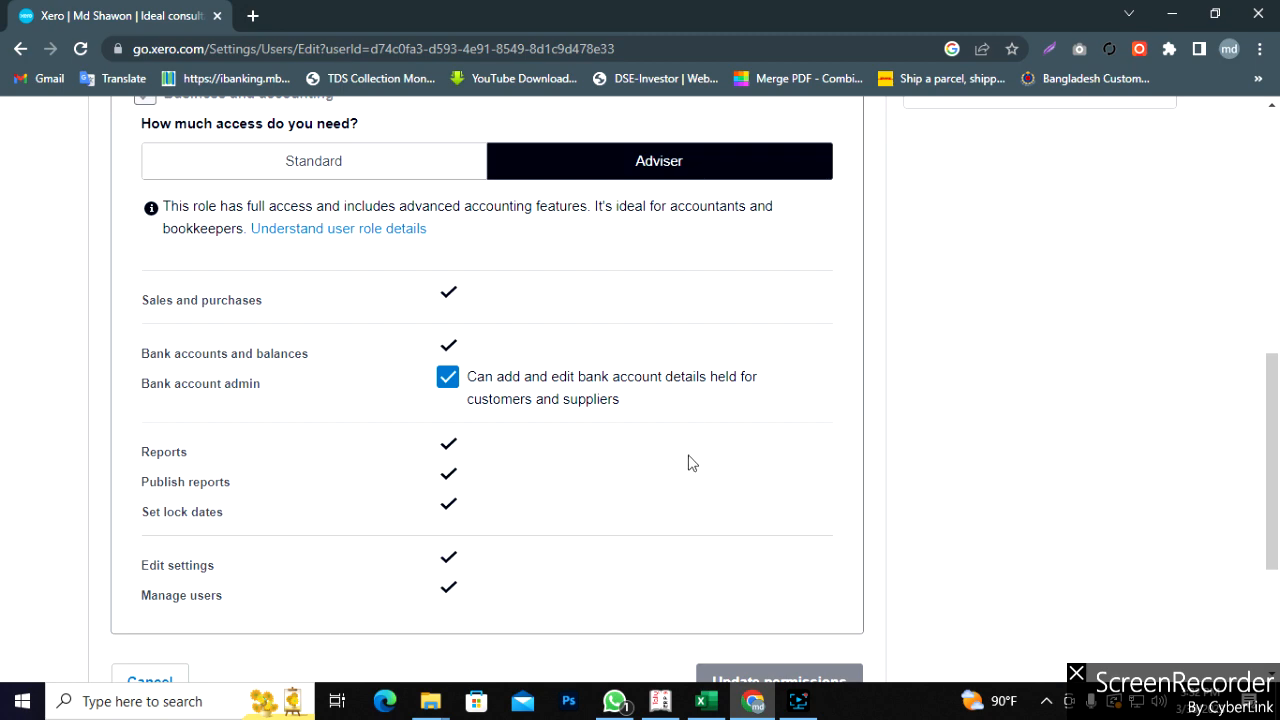
pyautogui.scroll(5, 688, 463)
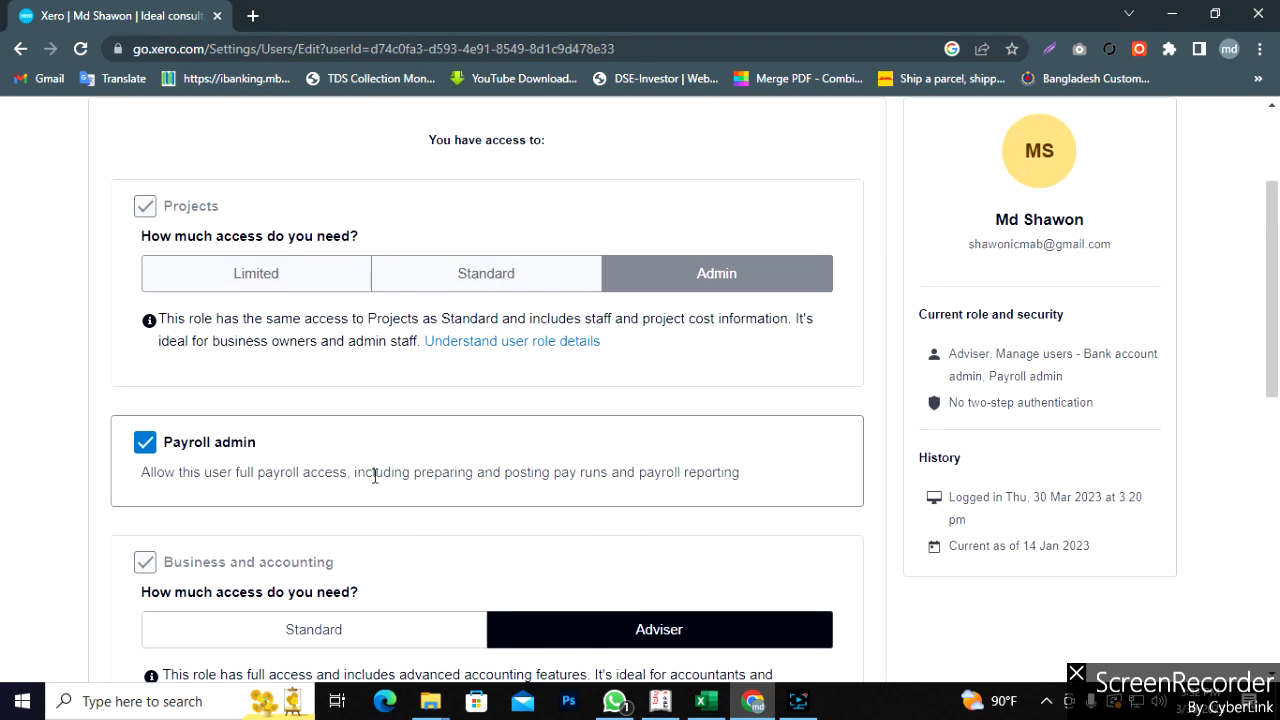
pyautogui.click(147, 447)
pyautogui.click(145, 443)
pyautogui.scroll(1, 392, 465)
pyautogui.scroll(2, 392, 465)
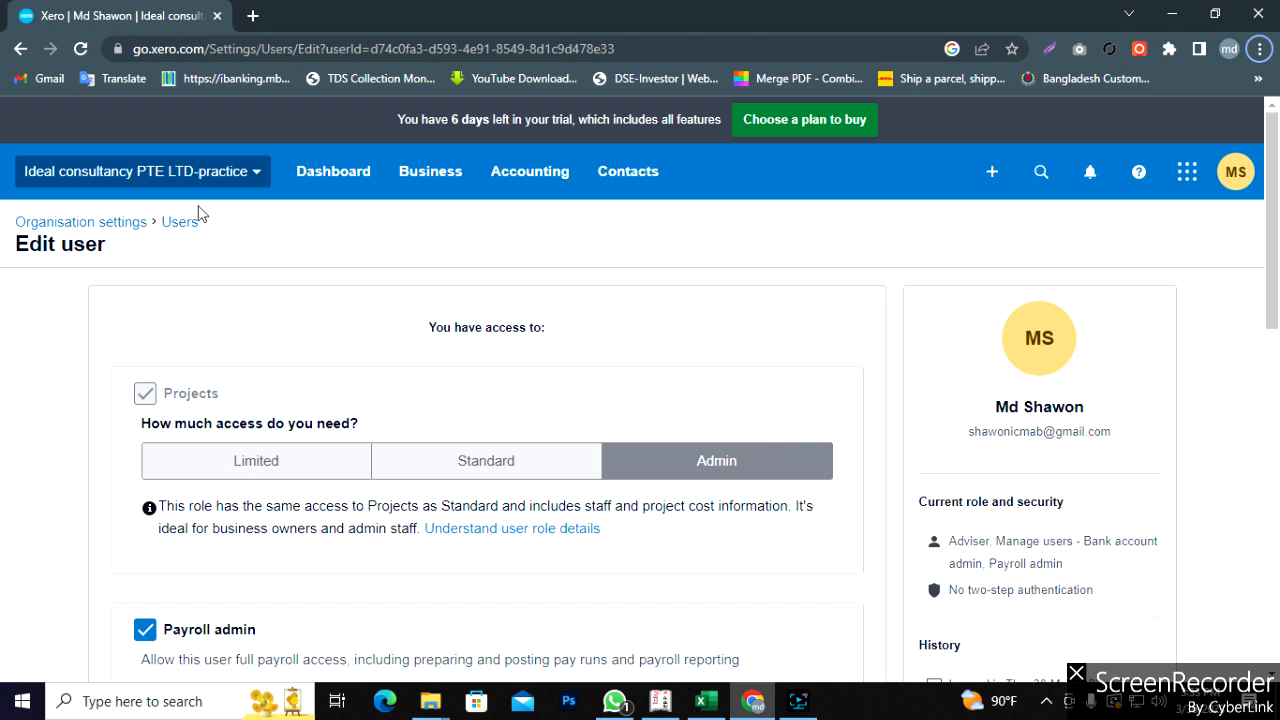
# - Duplicate the Xero browser tab and open Business > Pay run in the copy
pyautogui.rightClick(133, 16)
pyautogui.click(190, 148)
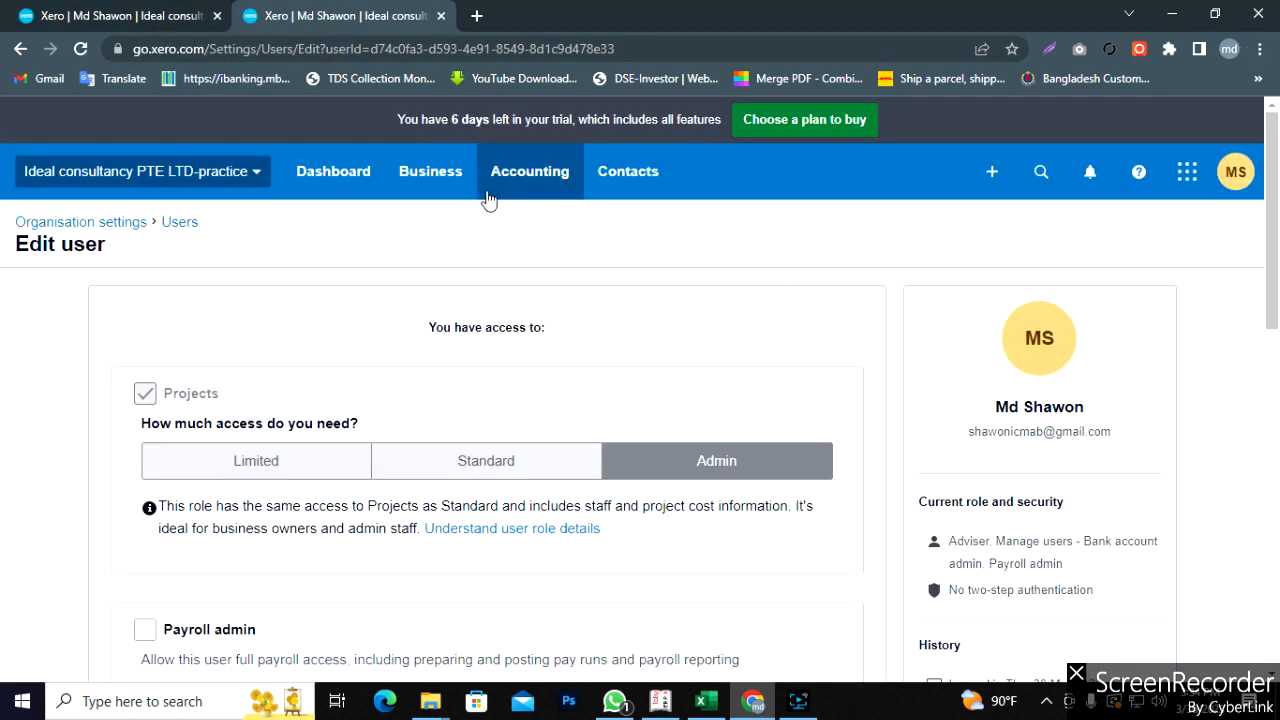
pyautogui.click(431, 177)
pyautogui.scroll(-2, 475, 500)
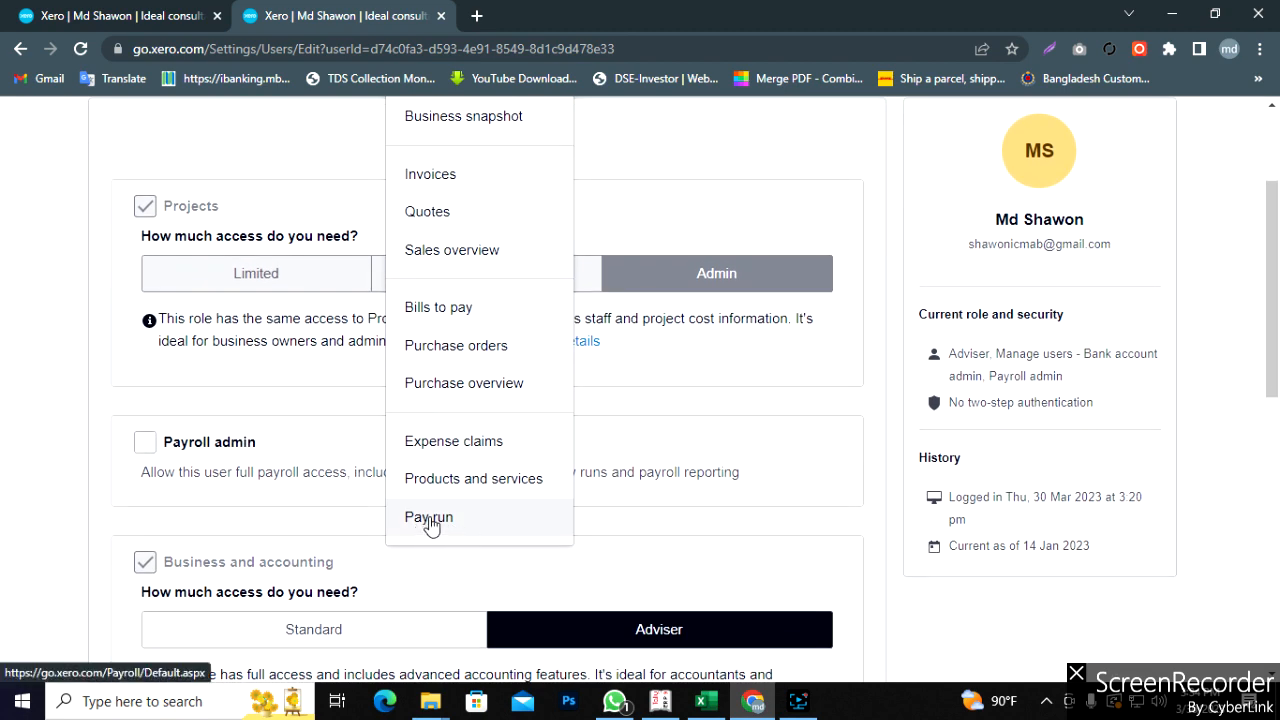
pyautogui.click(430, 520)
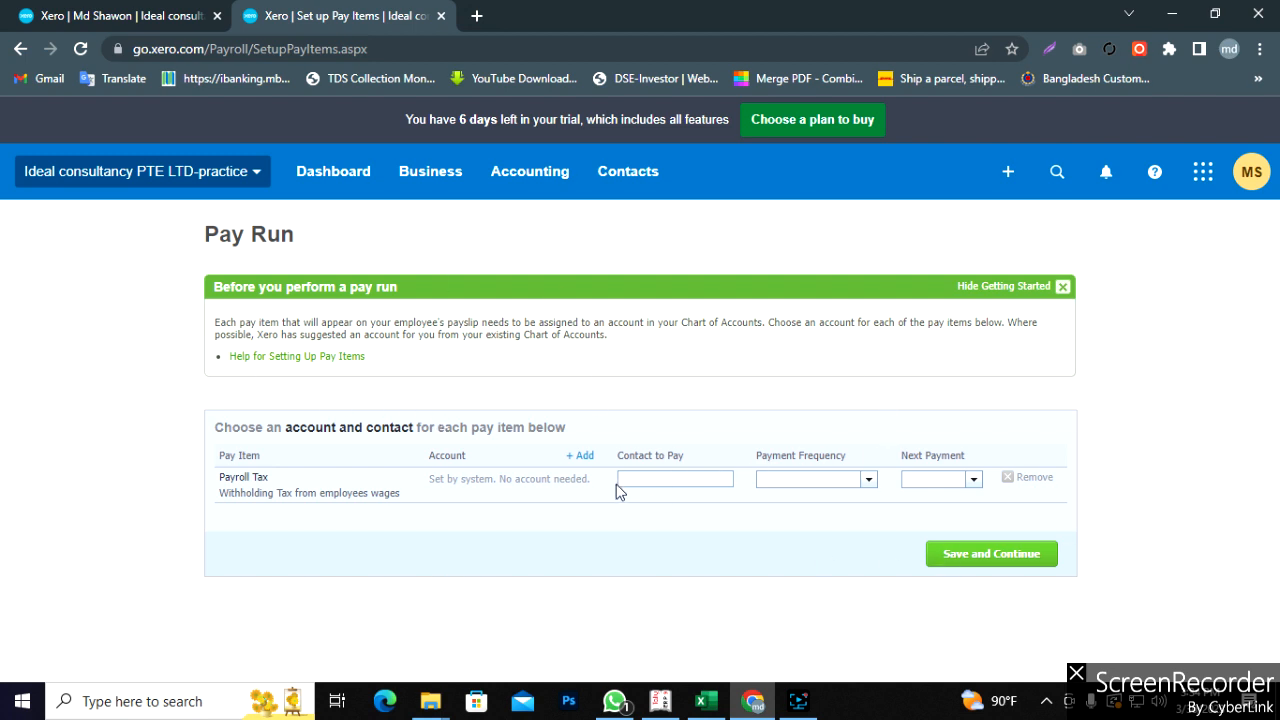
# - Remove the Payroll Tax pay item and save the pay item setup
pyautogui.click(1025, 484)
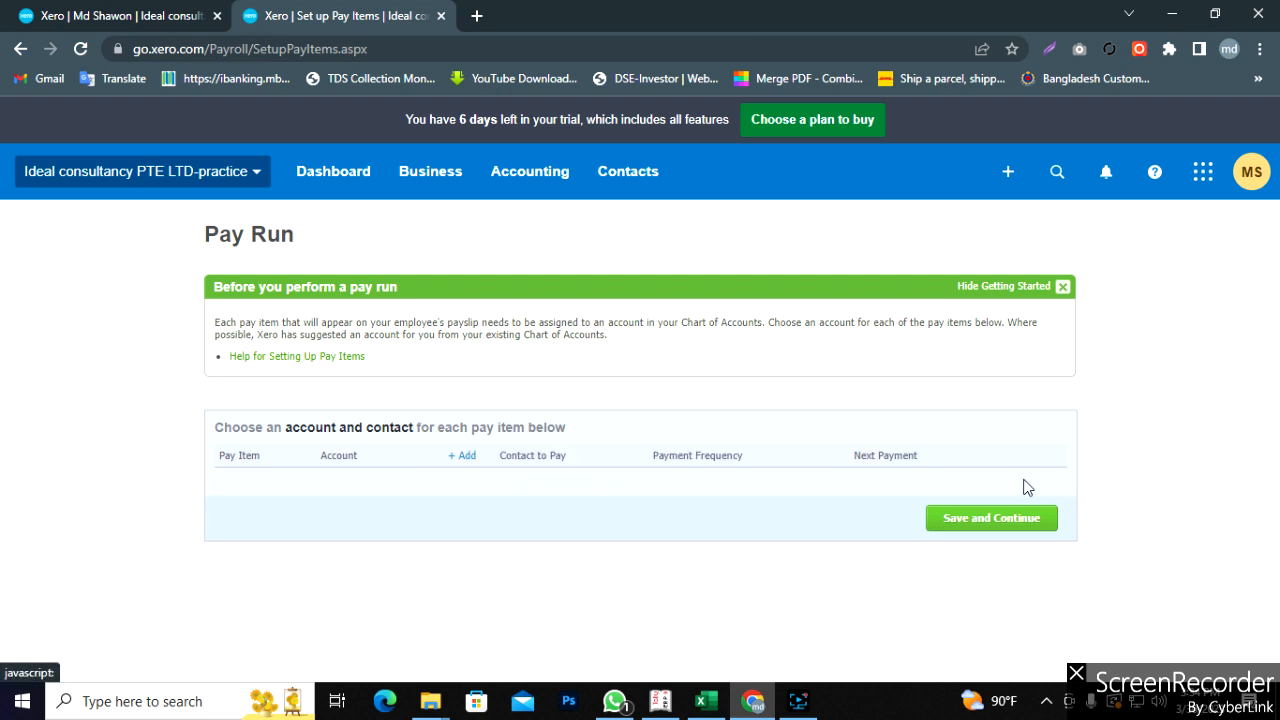
pyautogui.click(988, 522)
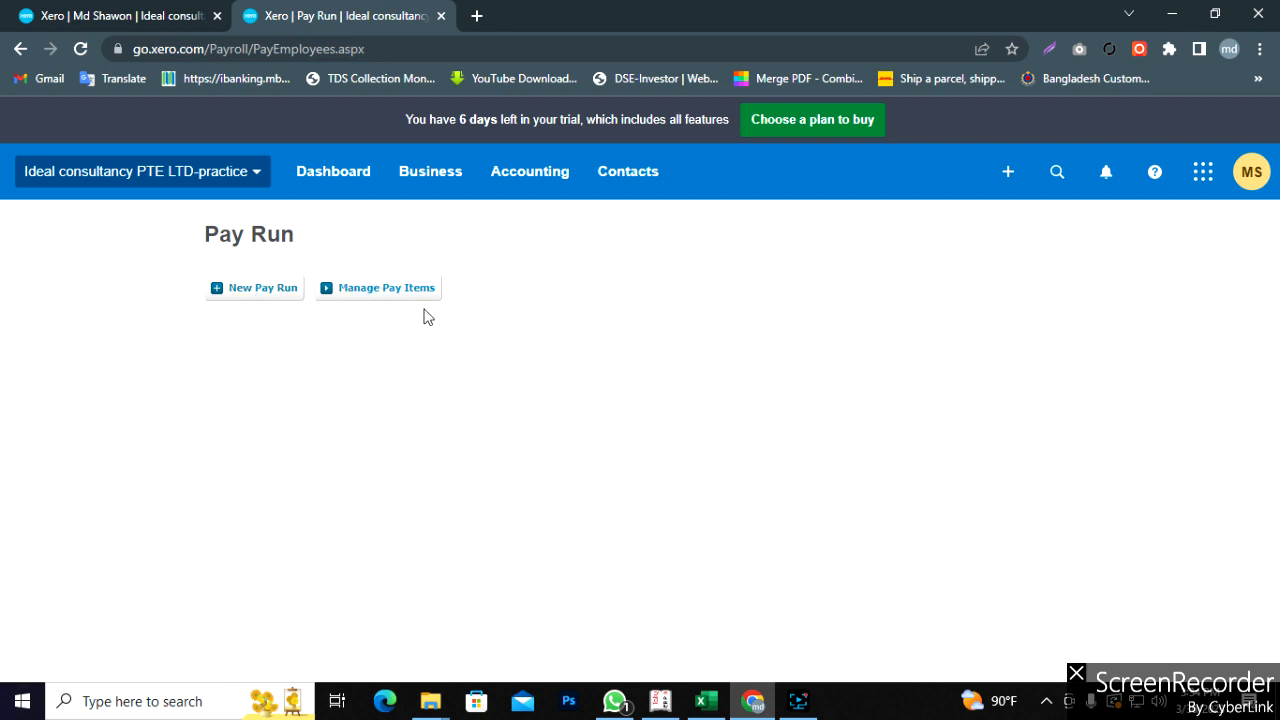
# - Open Manage Pay Items to see the active Ordinary Time item
pyautogui.click(389, 292)
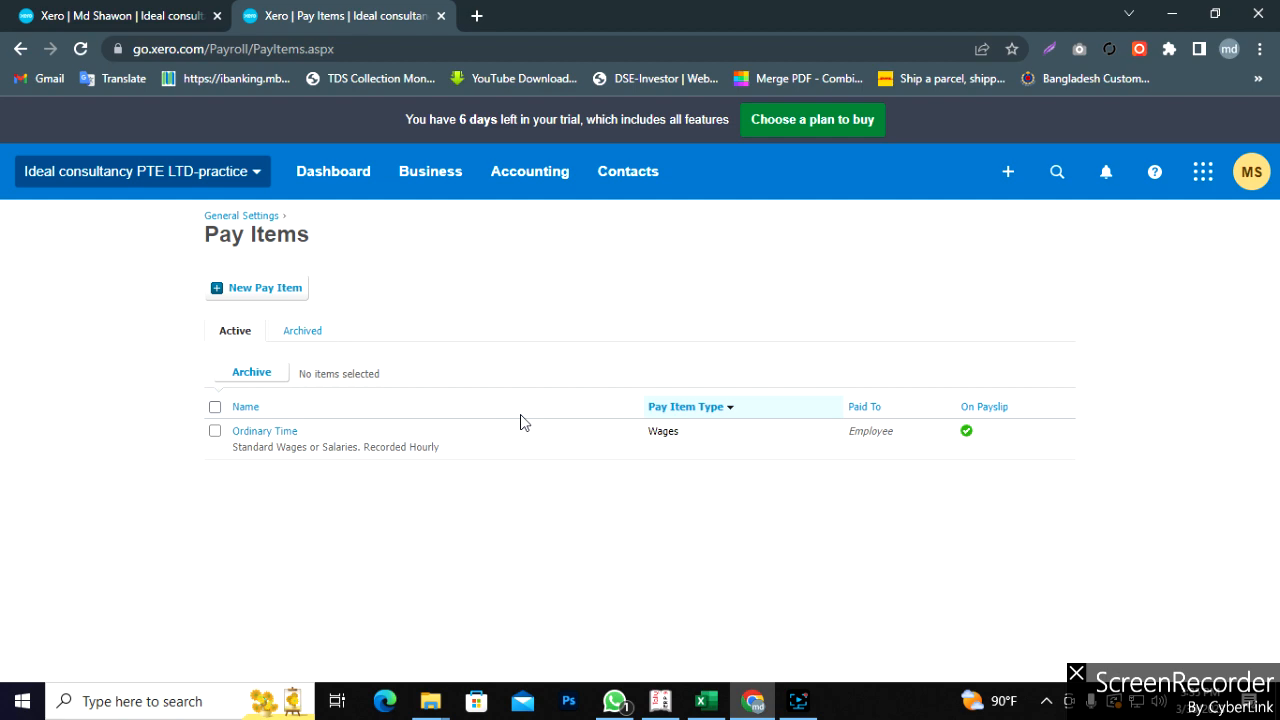
pyautogui.click(706, 701)
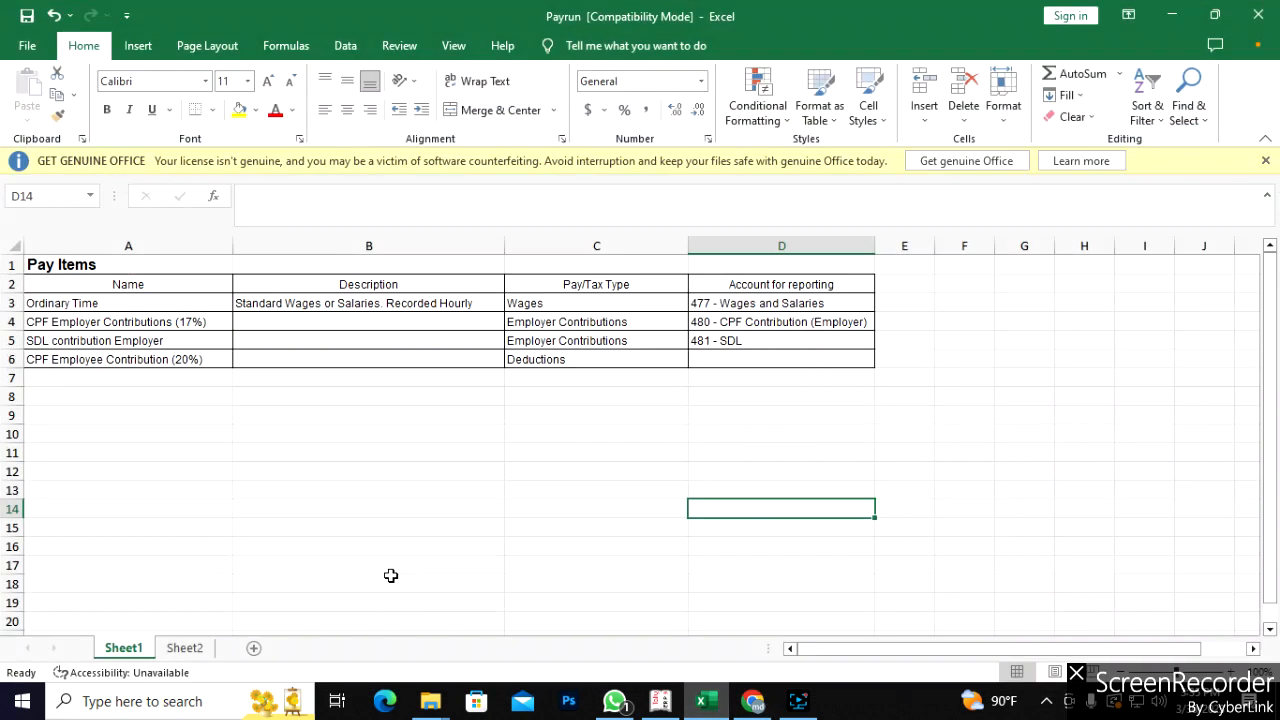
pyautogui.click(251, 454)
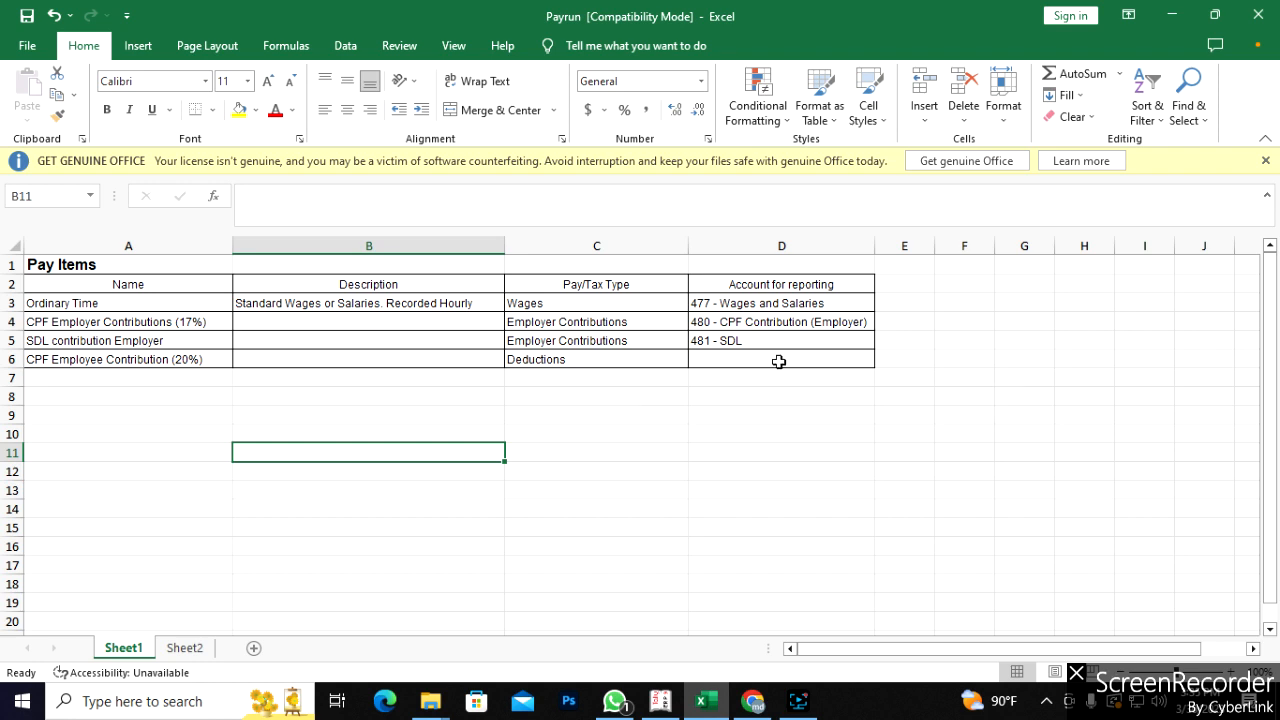
pyautogui.click(80, 322)
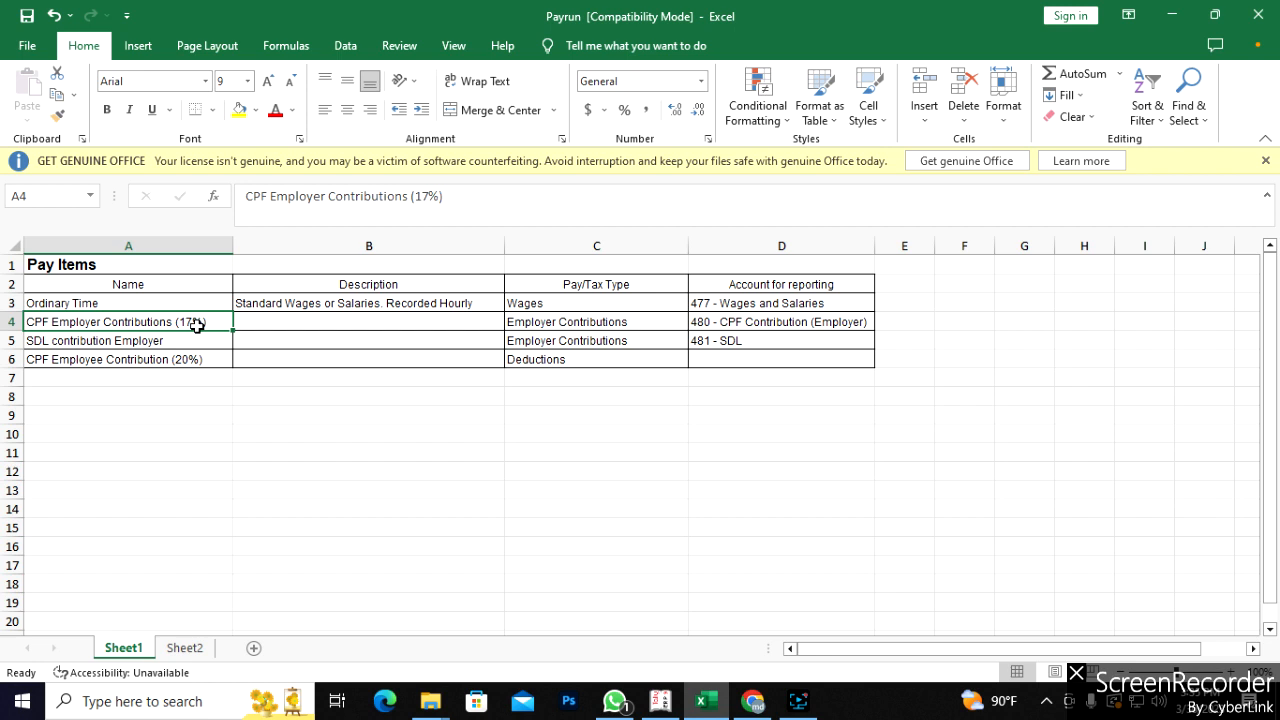
pyautogui.click(165, 344)
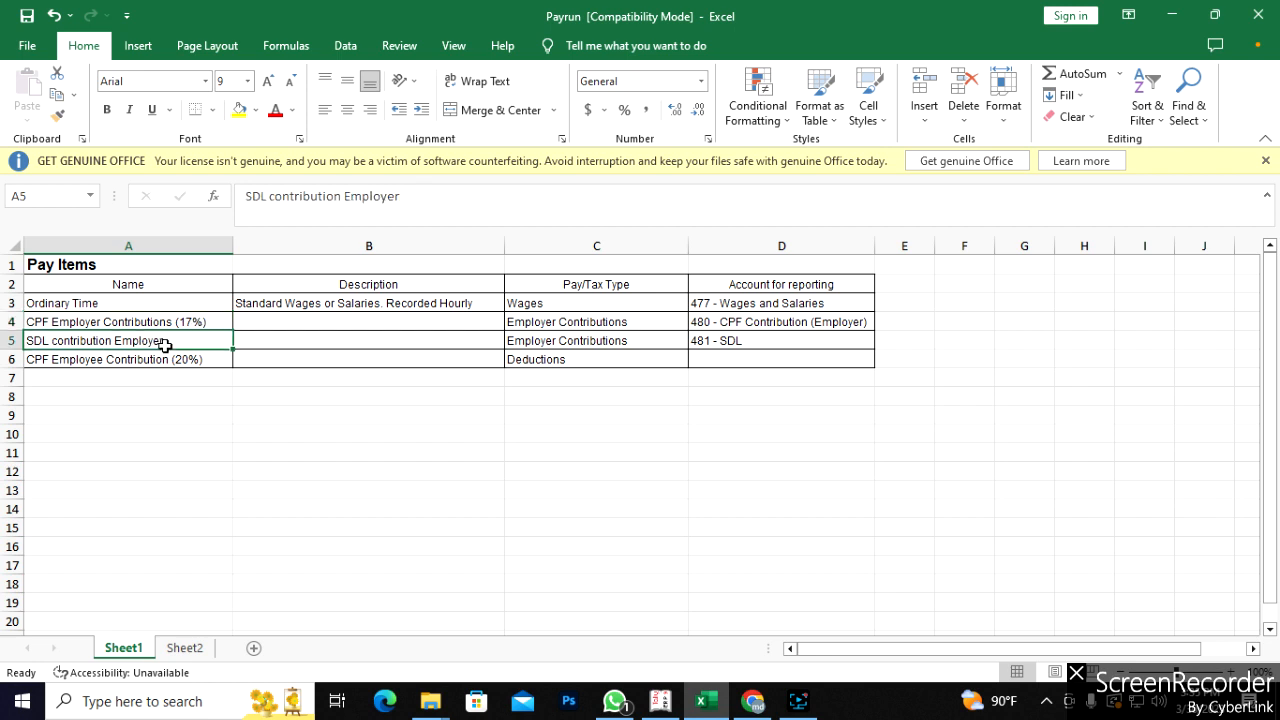
pyautogui.click(99, 361)
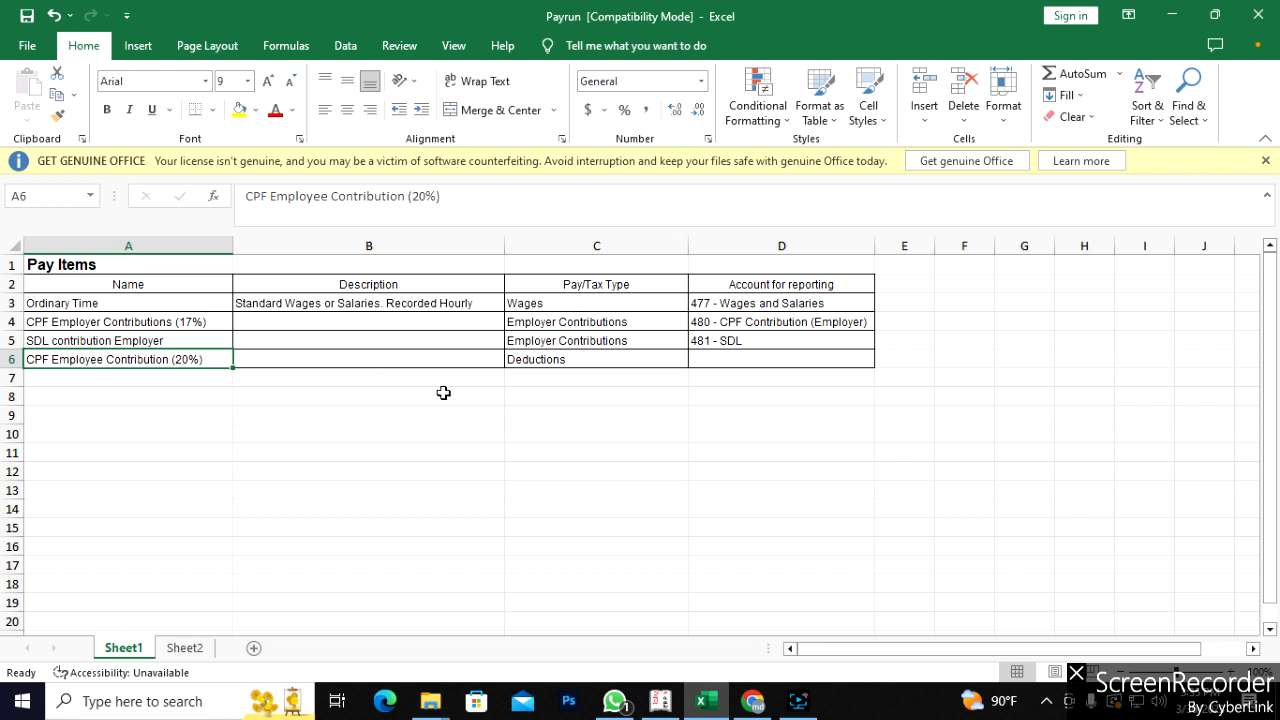
pyautogui.click(754, 695)
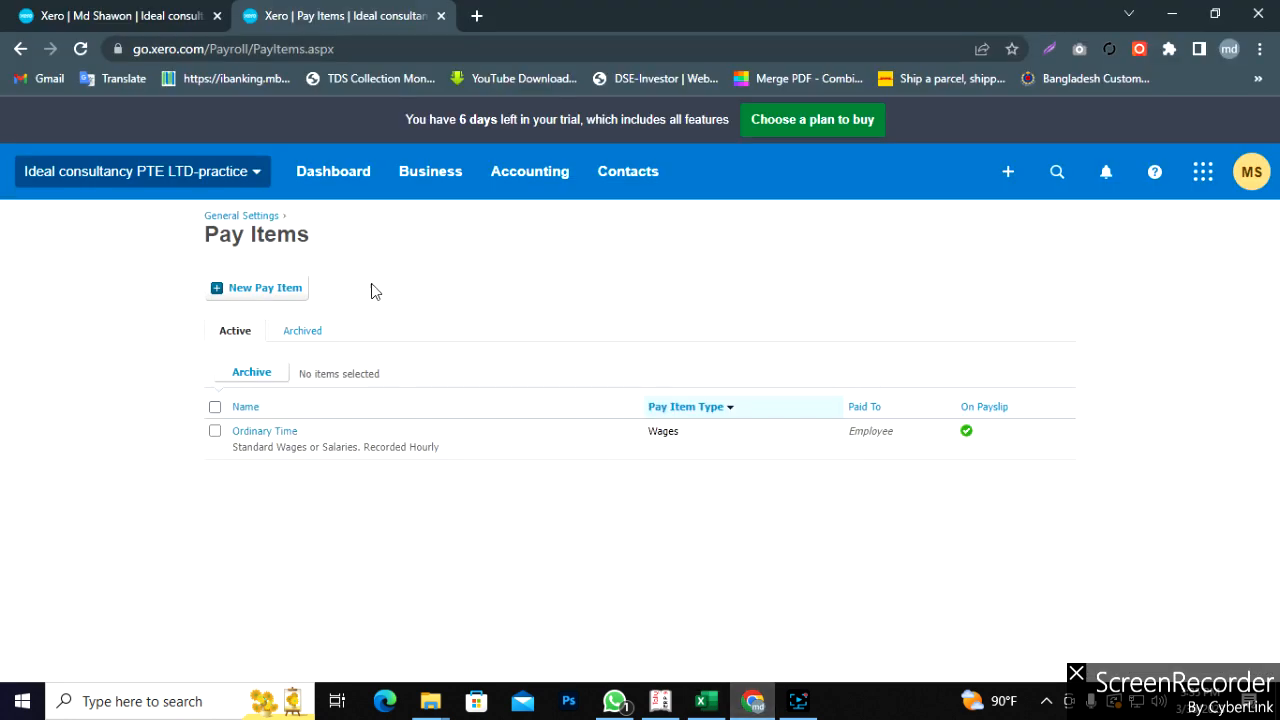
# - Abandon a first new pay item form after comparing the Ordinary Time row in Excel
pyautogui.click(268, 289)
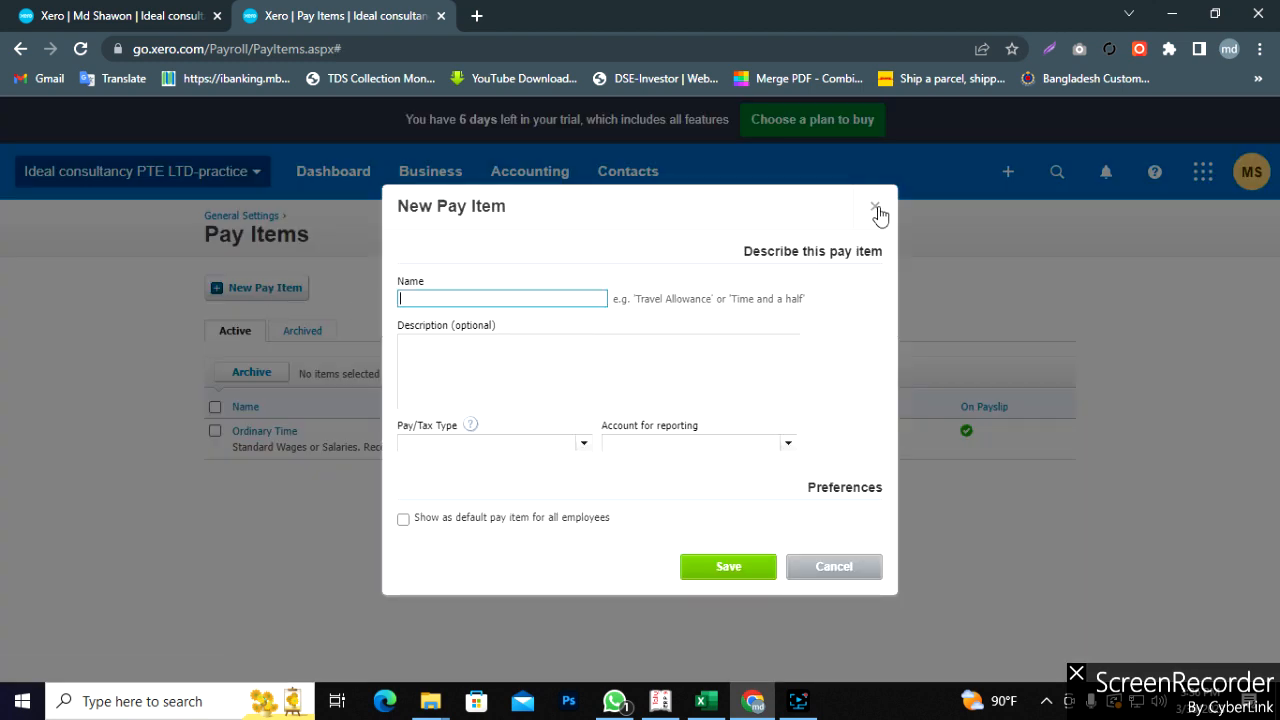
pyautogui.click(876, 208)
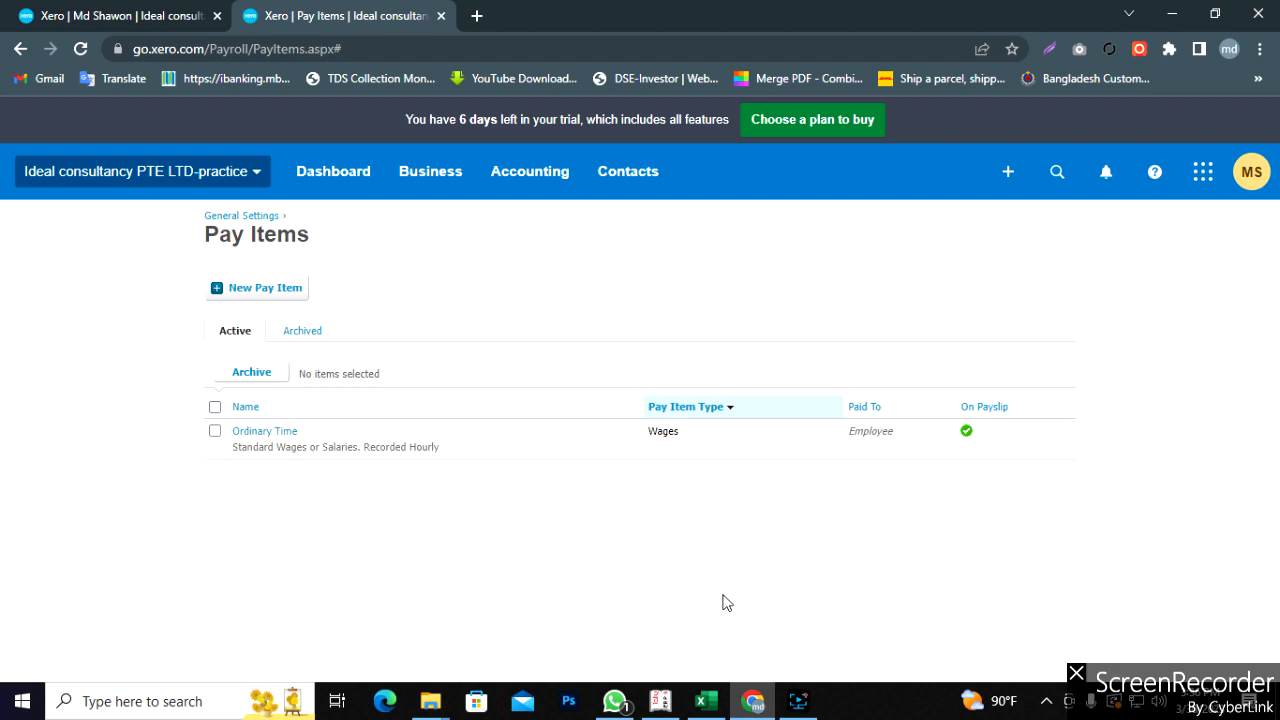
pyautogui.click(706, 701)
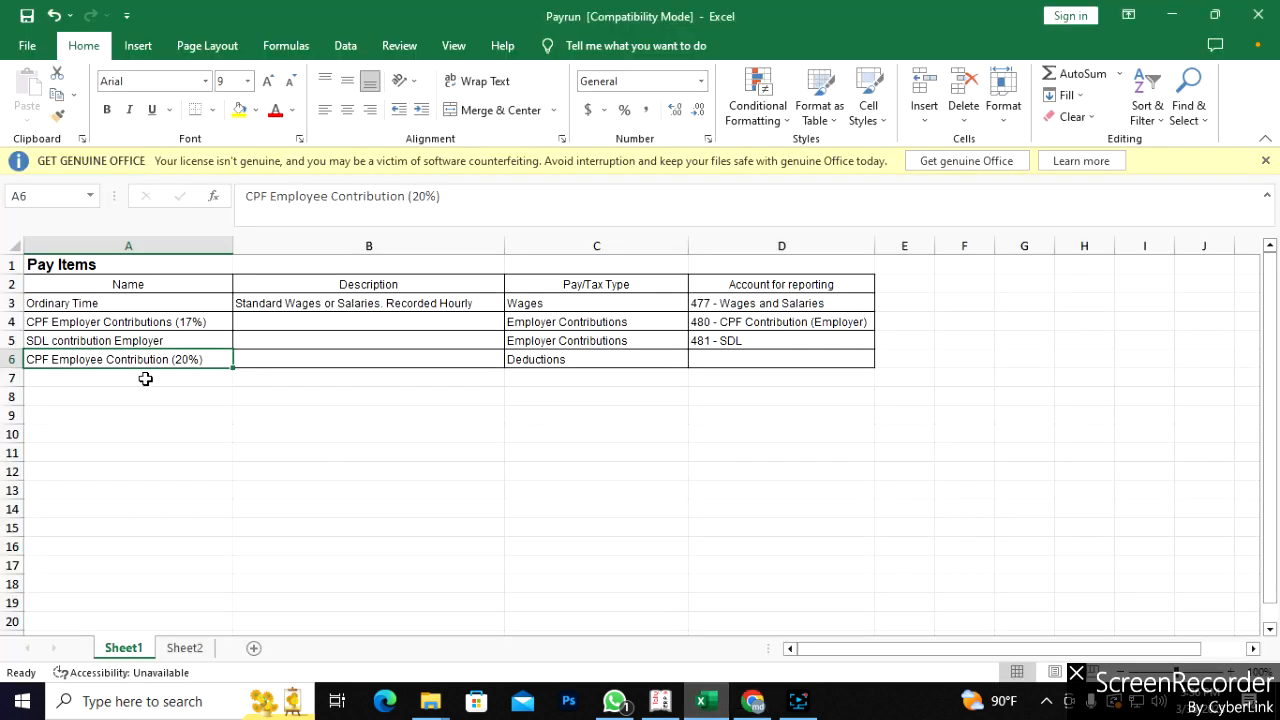
pyautogui.click(16, 303)
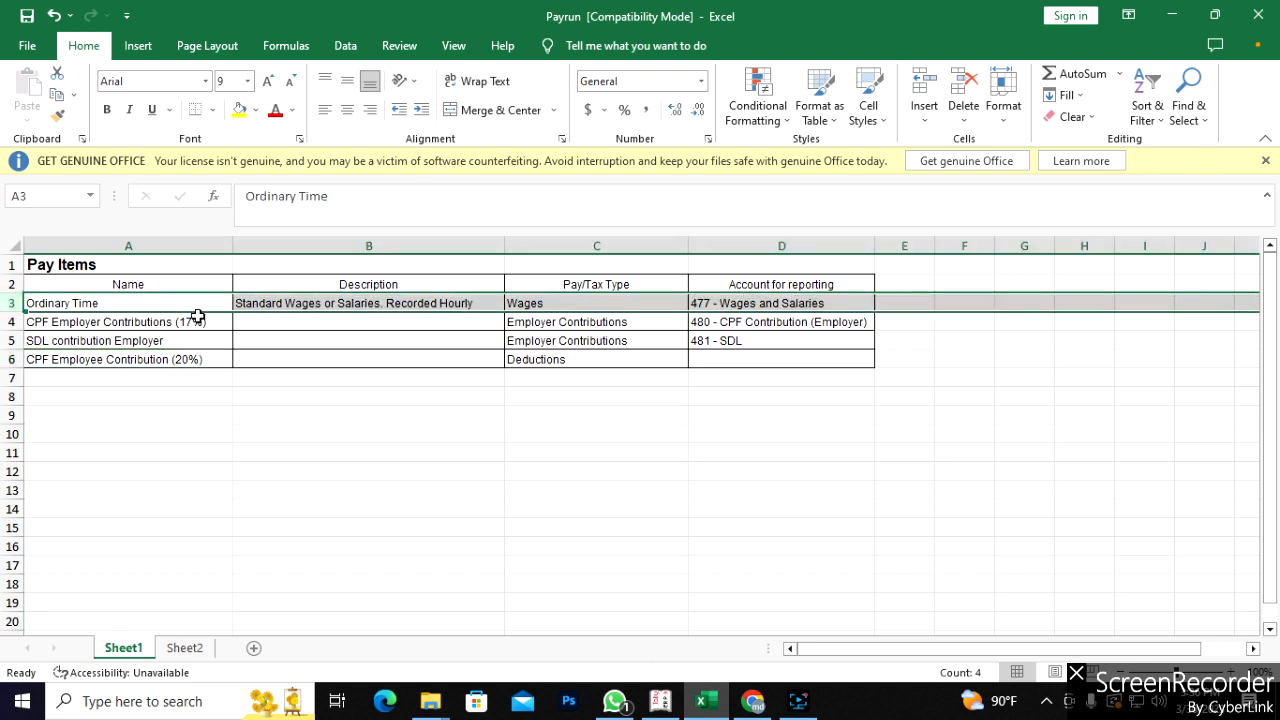
pyautogui.click(753, 701)
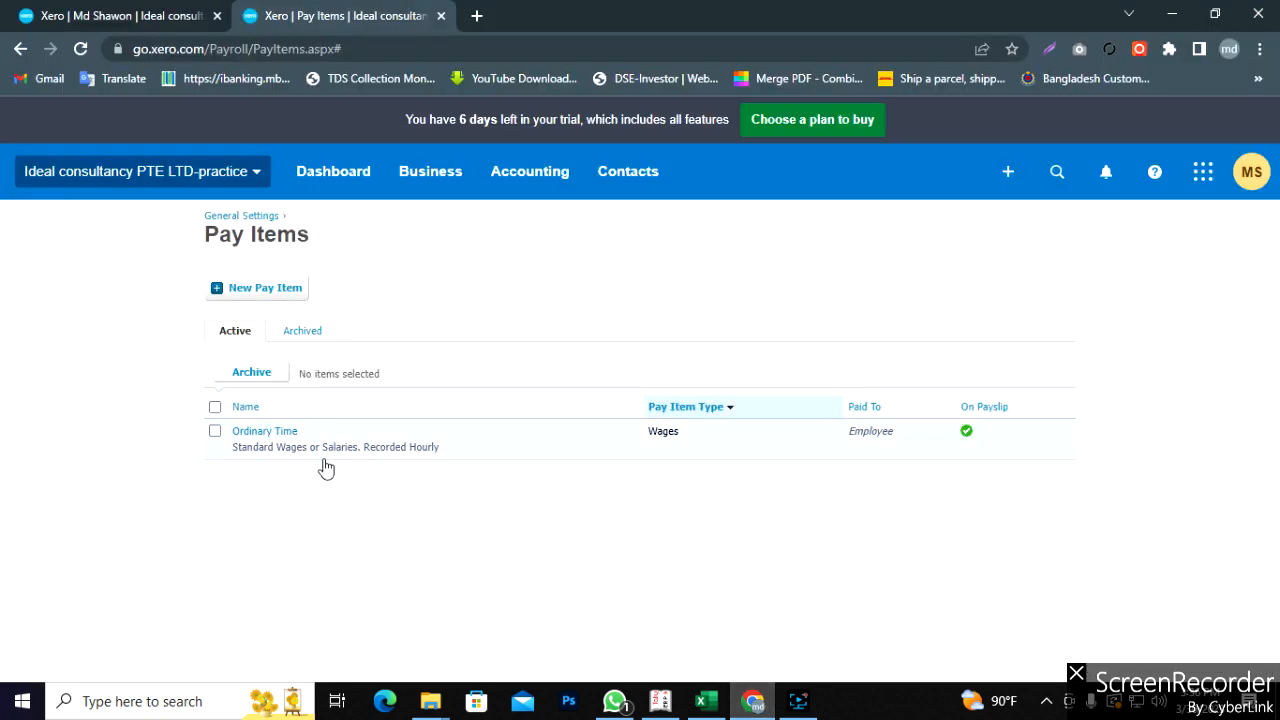
# - Start a new pay item and copy 'CPF Employer Contributions (17%)' from Excel cell A4
pyautogui.click(253, 290)
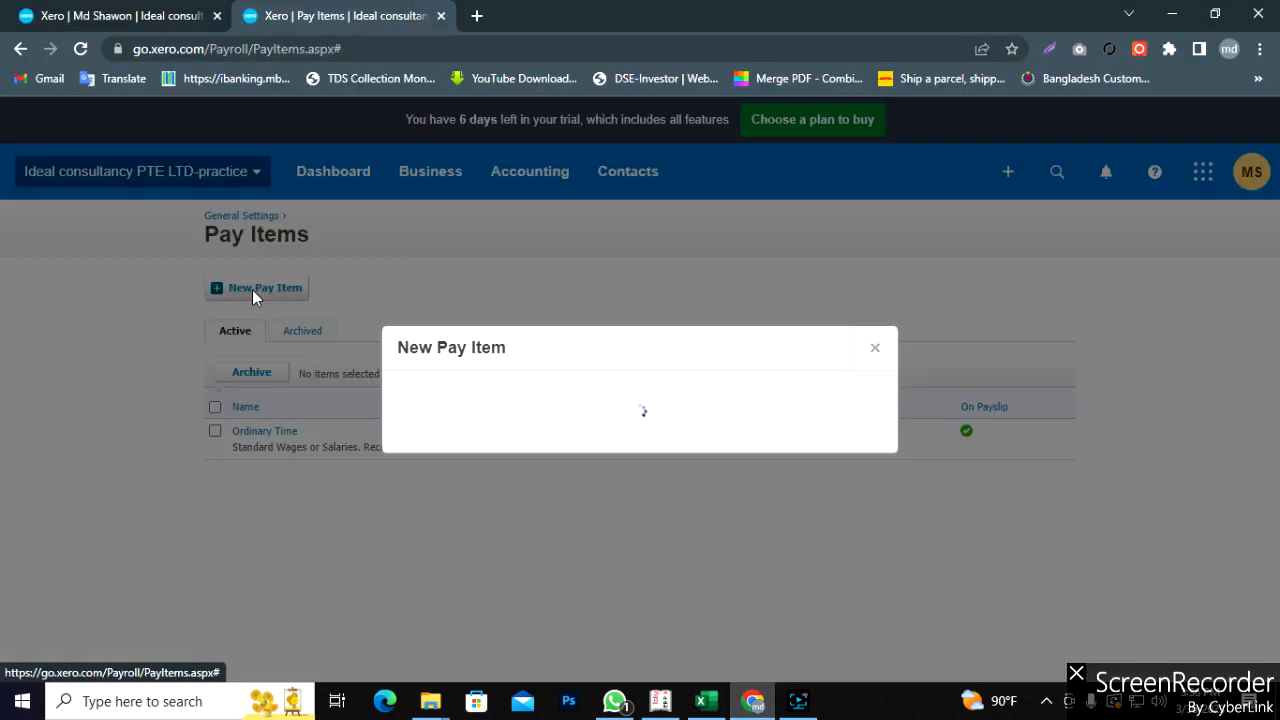
pyautogui.click(704, 690)
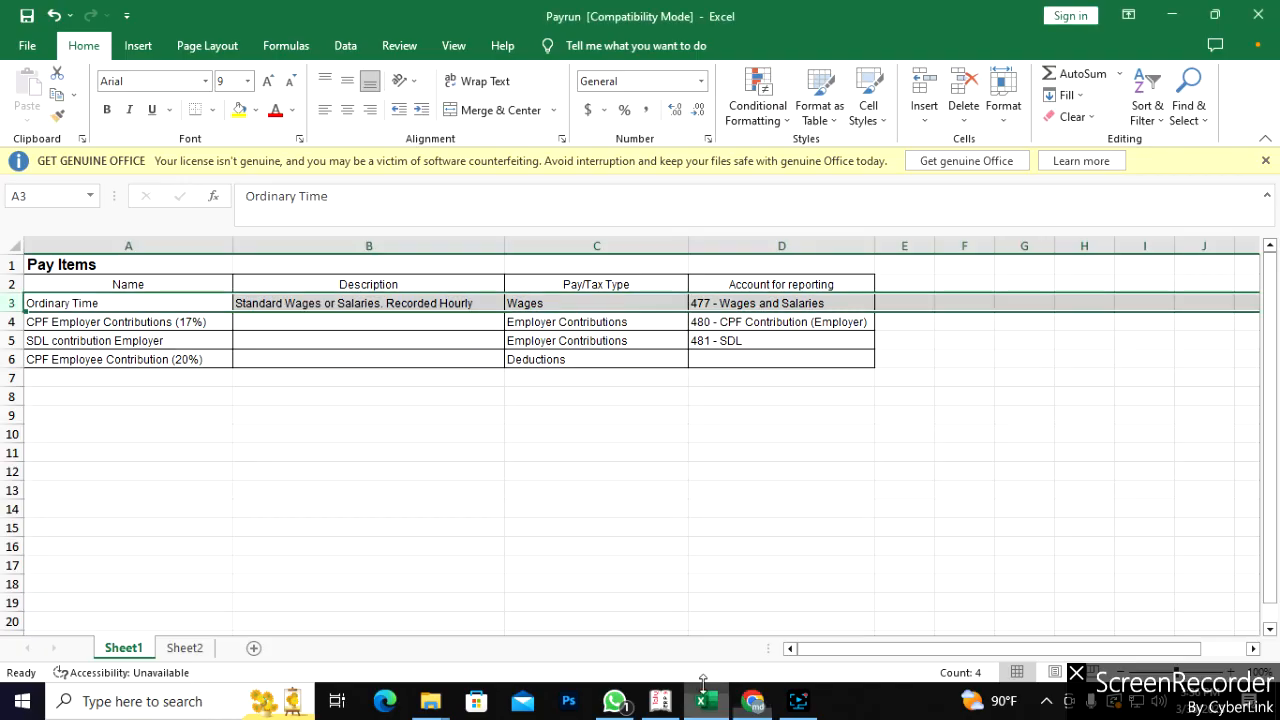
pyautogui.click(55, 322)
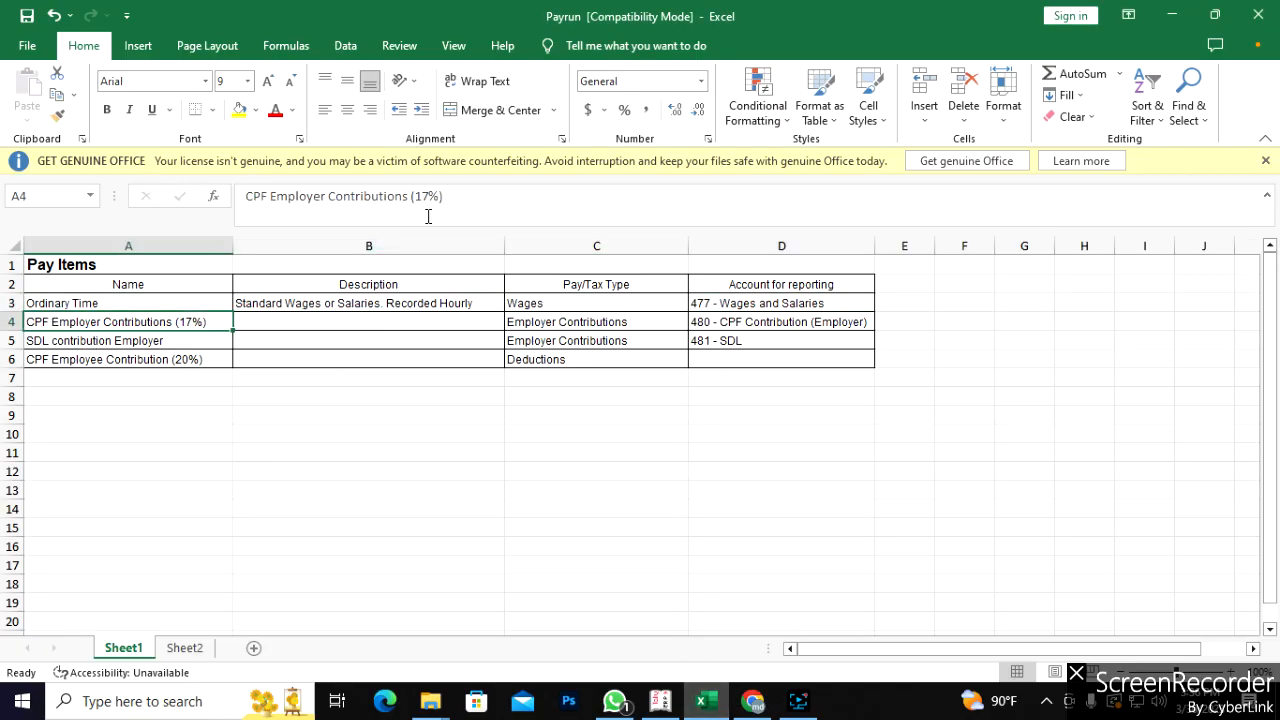
pyautogui.moveTo(452, 196); pyautogui.dragTo(245, 197)
pyautogui.hotkey('ctrl', 'c')
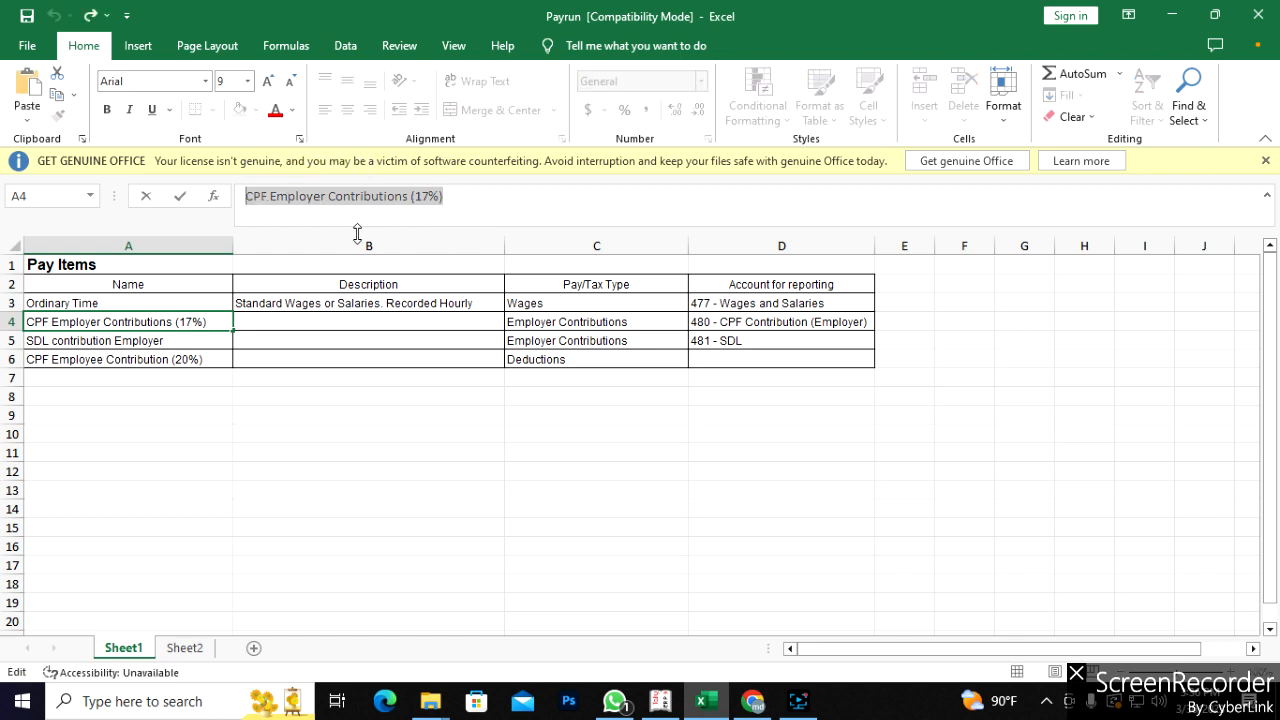
# - Paste 'CPF Employer Contributions (17%)' into the new pay item's Name field
pyautogui.click(750, 702)
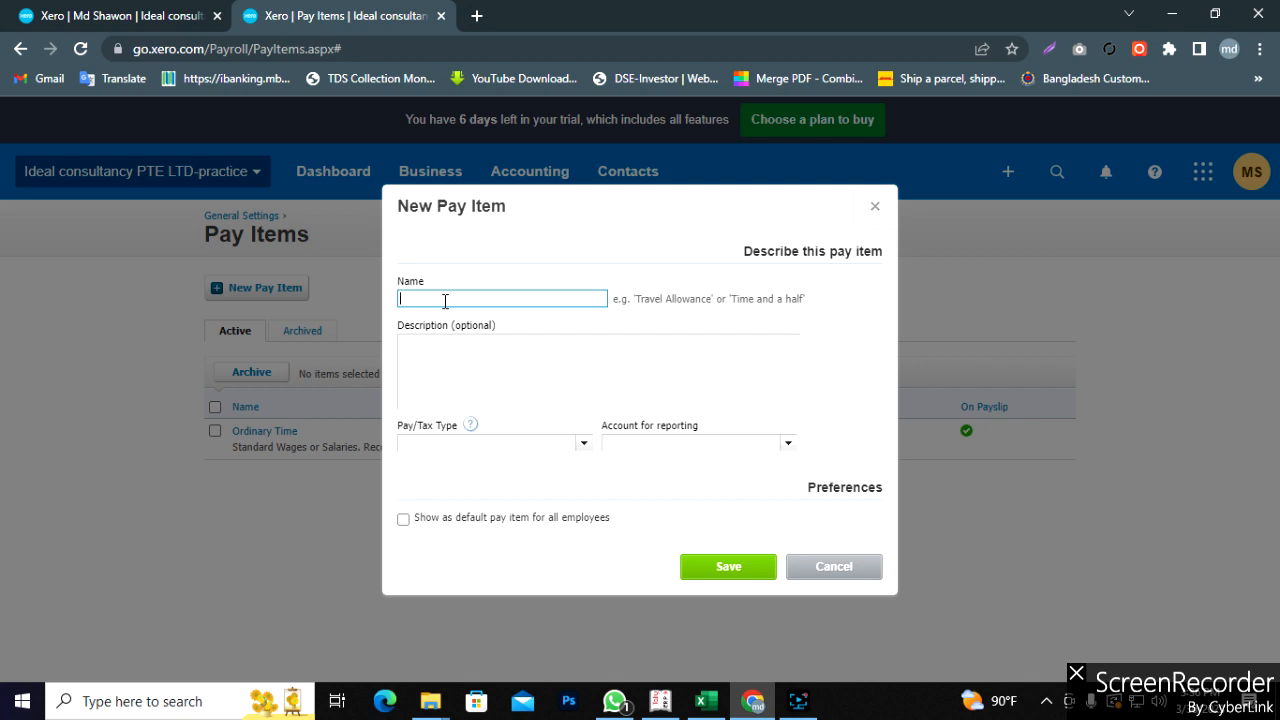
pyautogui.hotkey('ctrl', 'v')
pyautogui.click(521, 359)
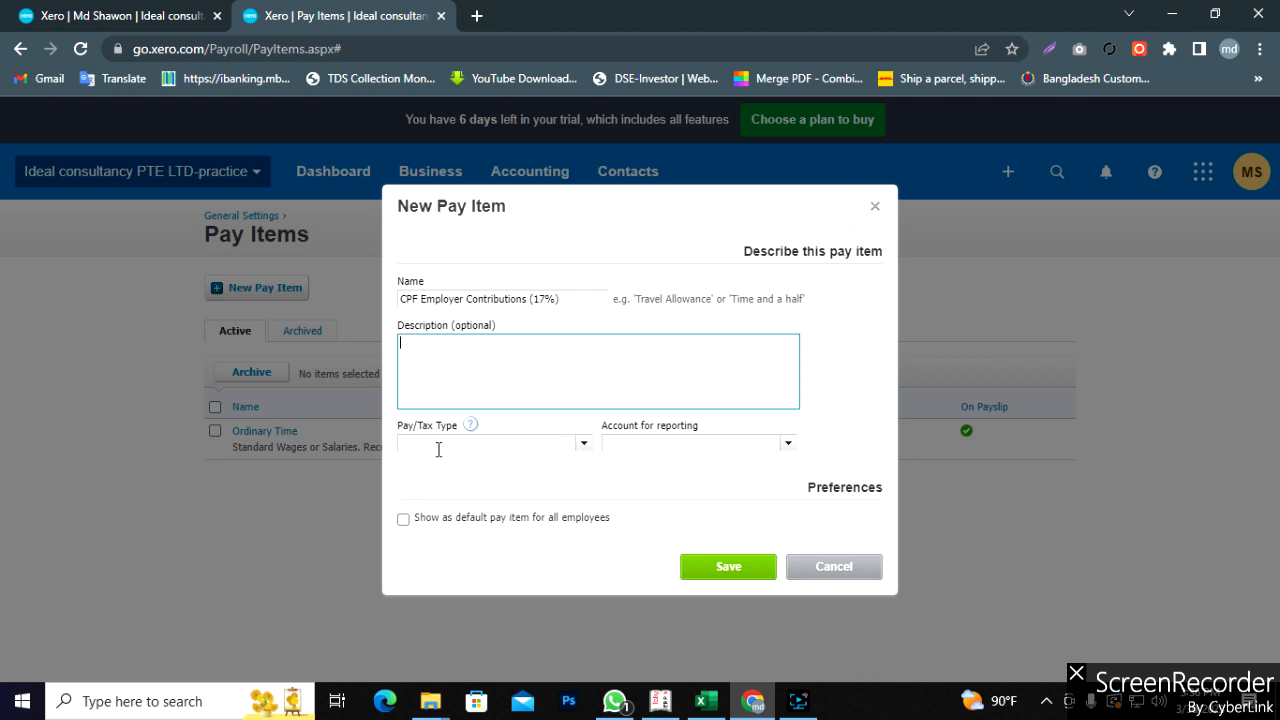
# - Set the pay/tax type to Employer Contributions, matching Excel cell C4
pyautogui.click(707, 701)
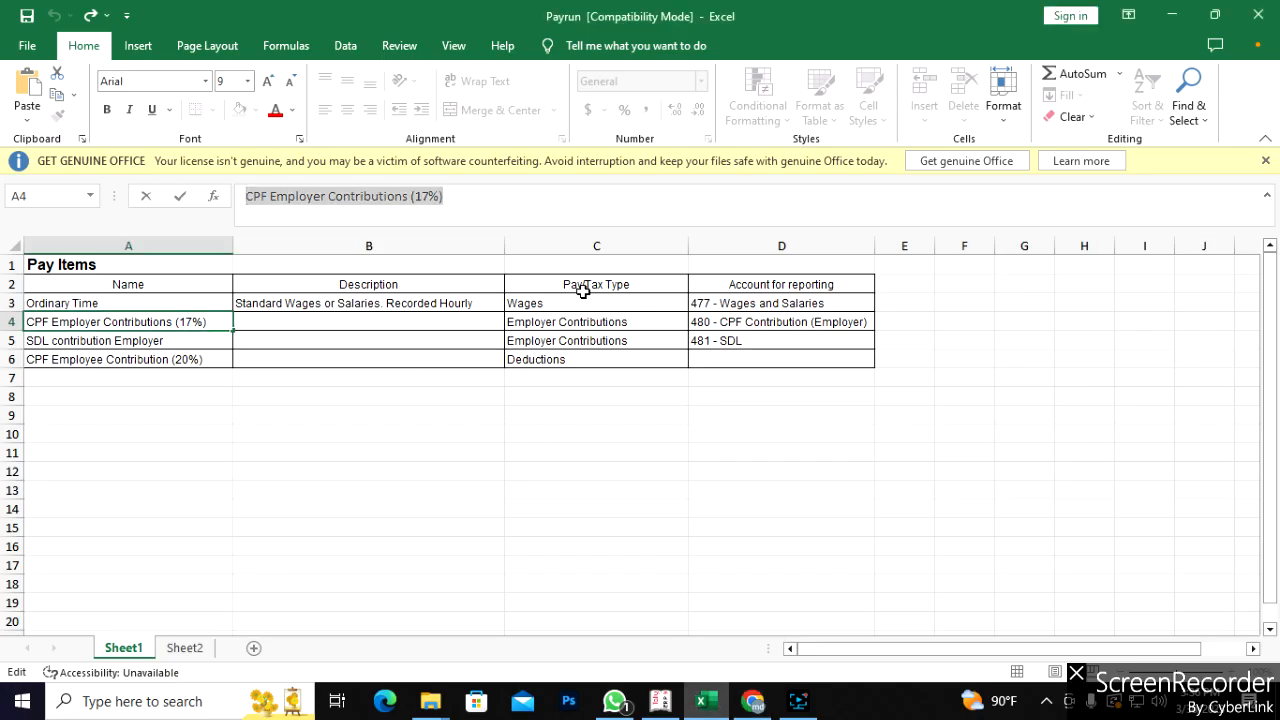
pyautogui.click(612, 324)
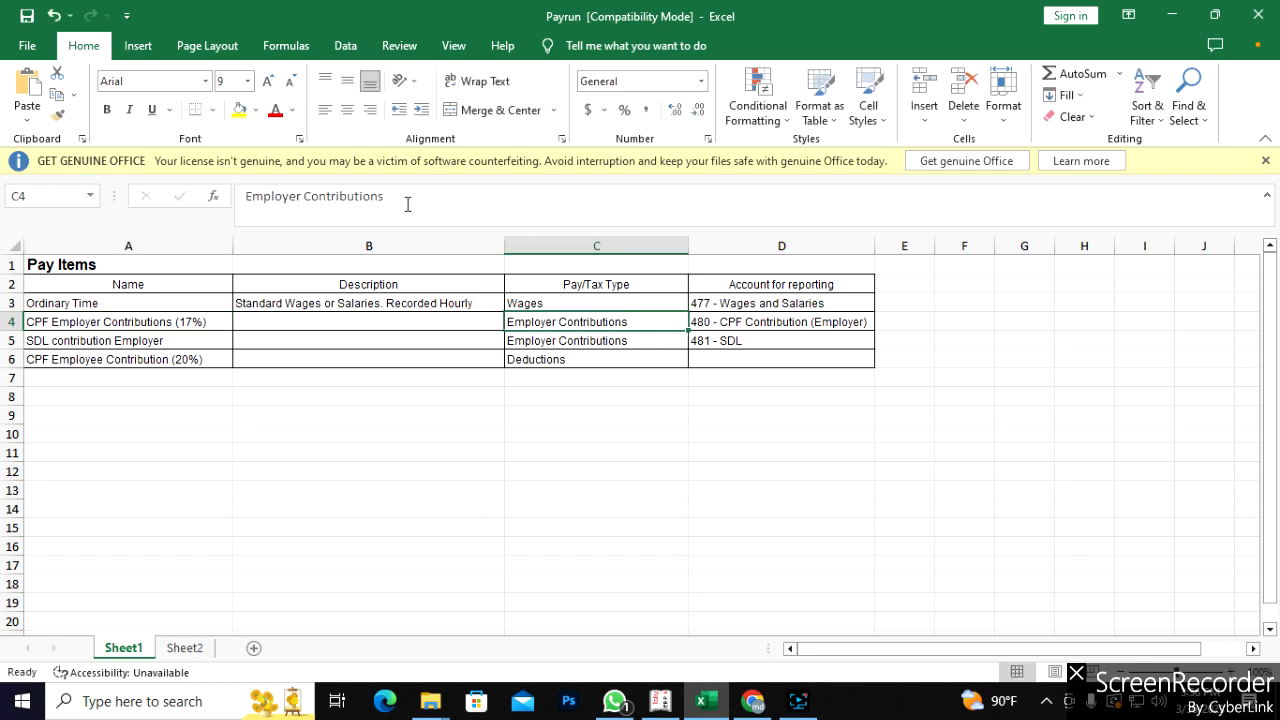
pyautogui.moveTo(395, 197); pyautogui.dragTo(250, 196)
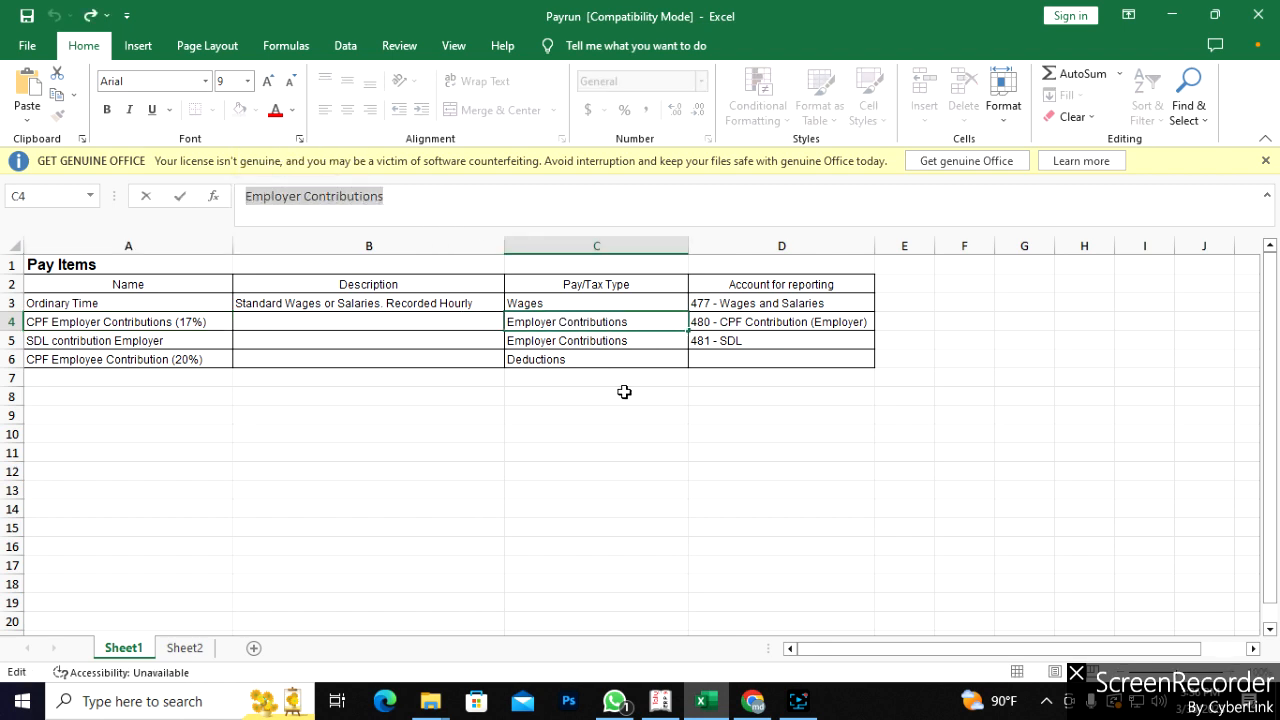
pyautogui.click(755, 703)
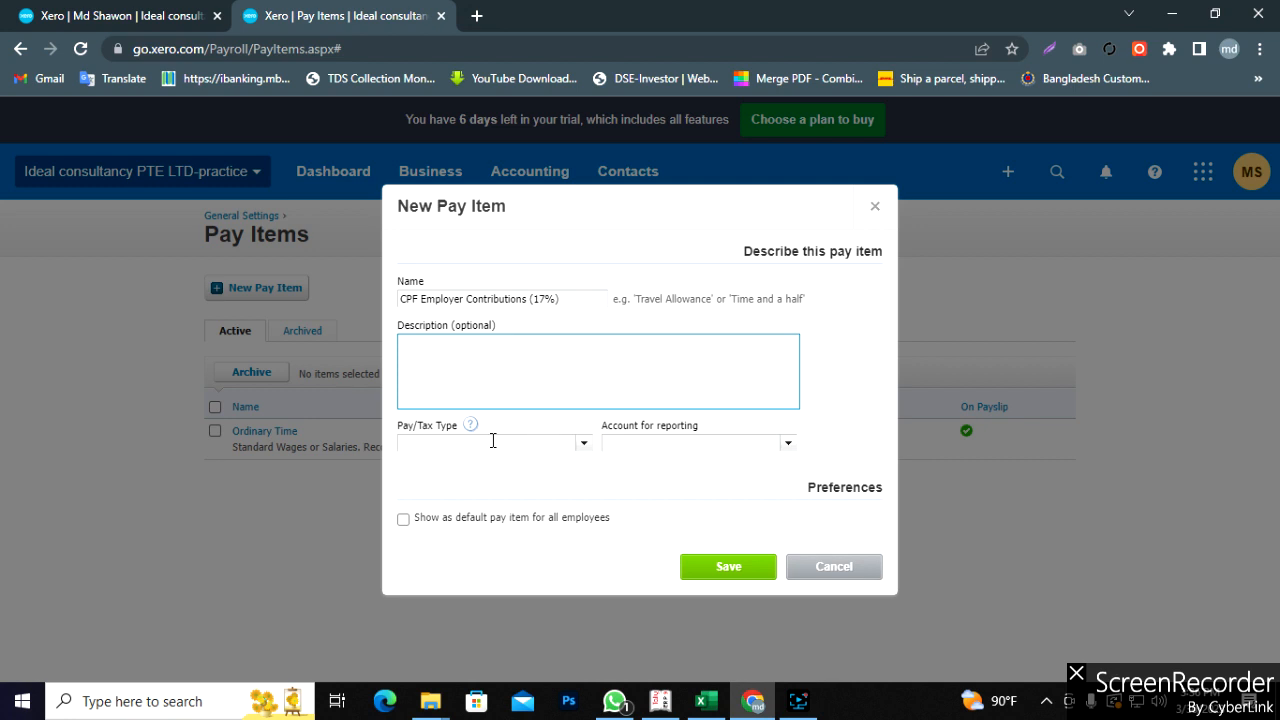
pyautogui.click(584, 447)
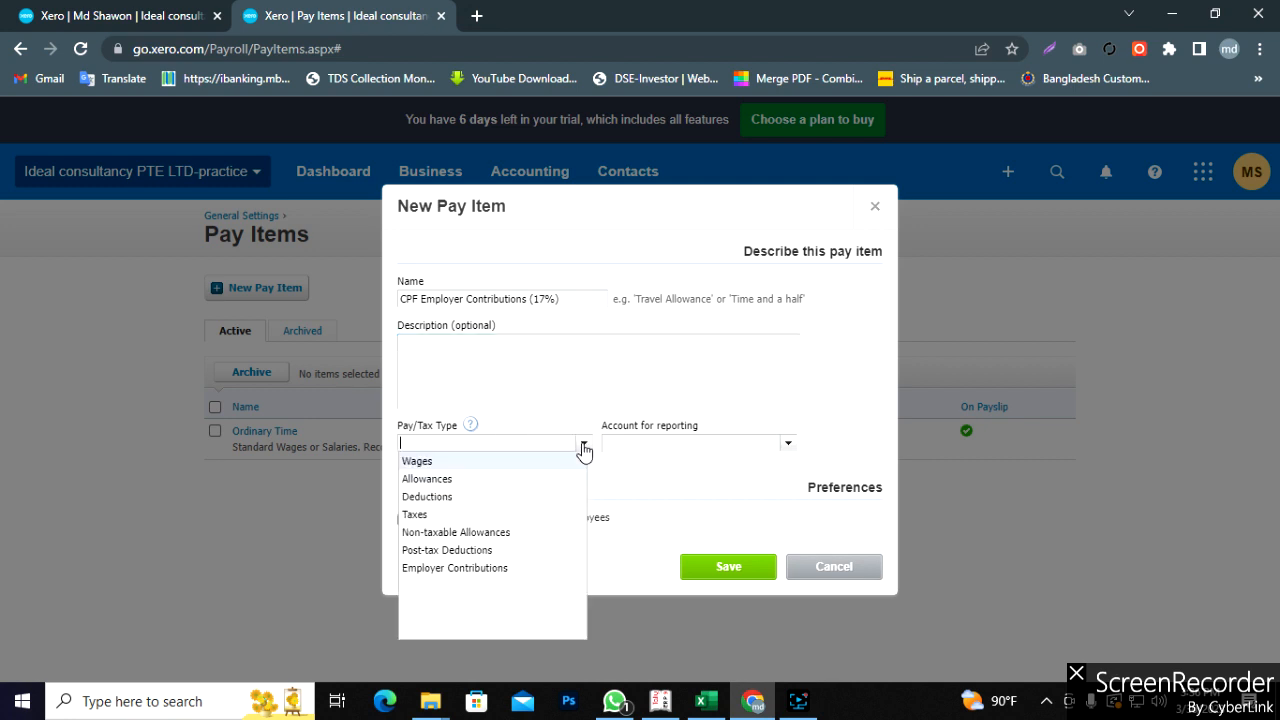
pyautogui.click(455, 570)
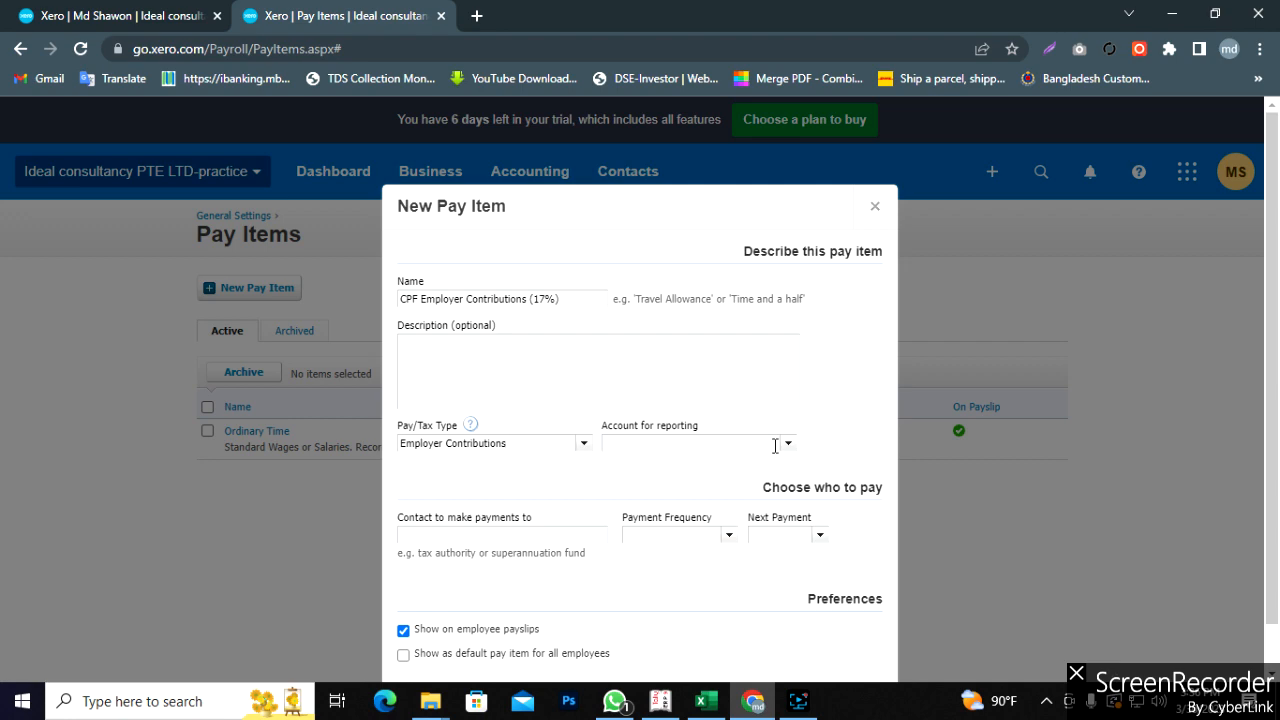
# - Set the reporting account to 480 - CPF Contribution (Employer), as listed in Excel D4
pyautogui.click(704, 700)
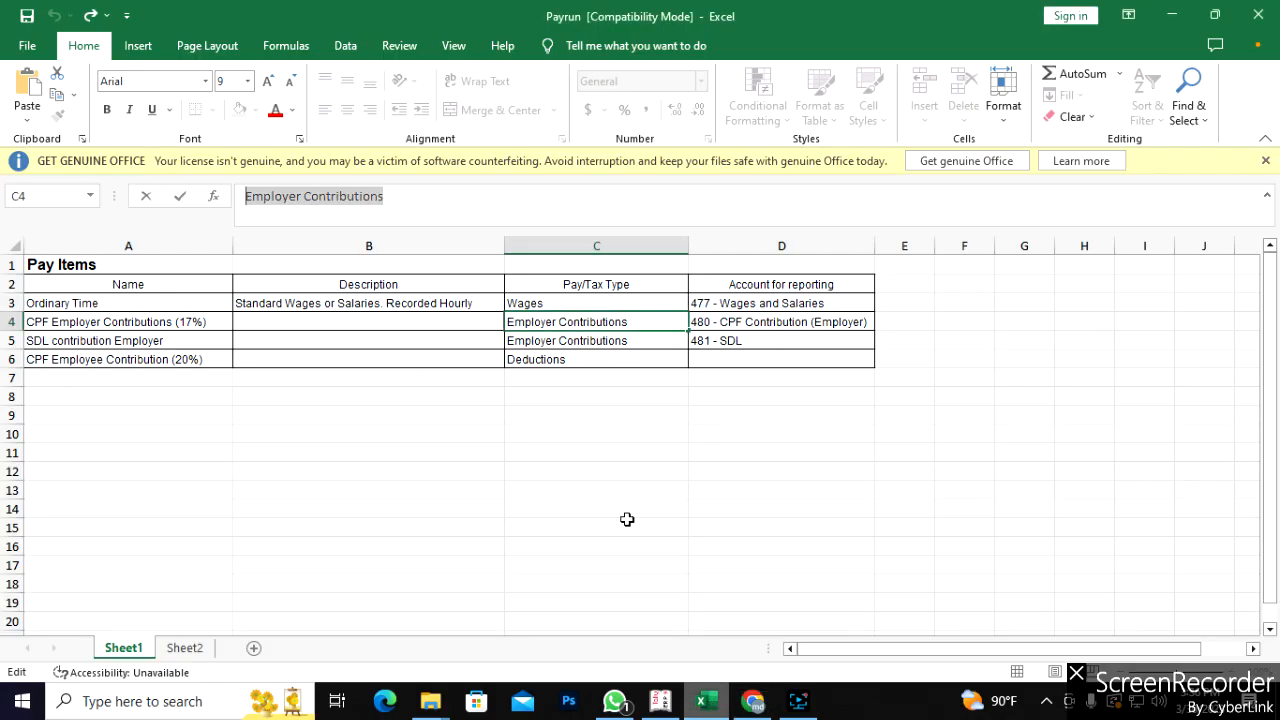
pyautogui.click(757, 322)
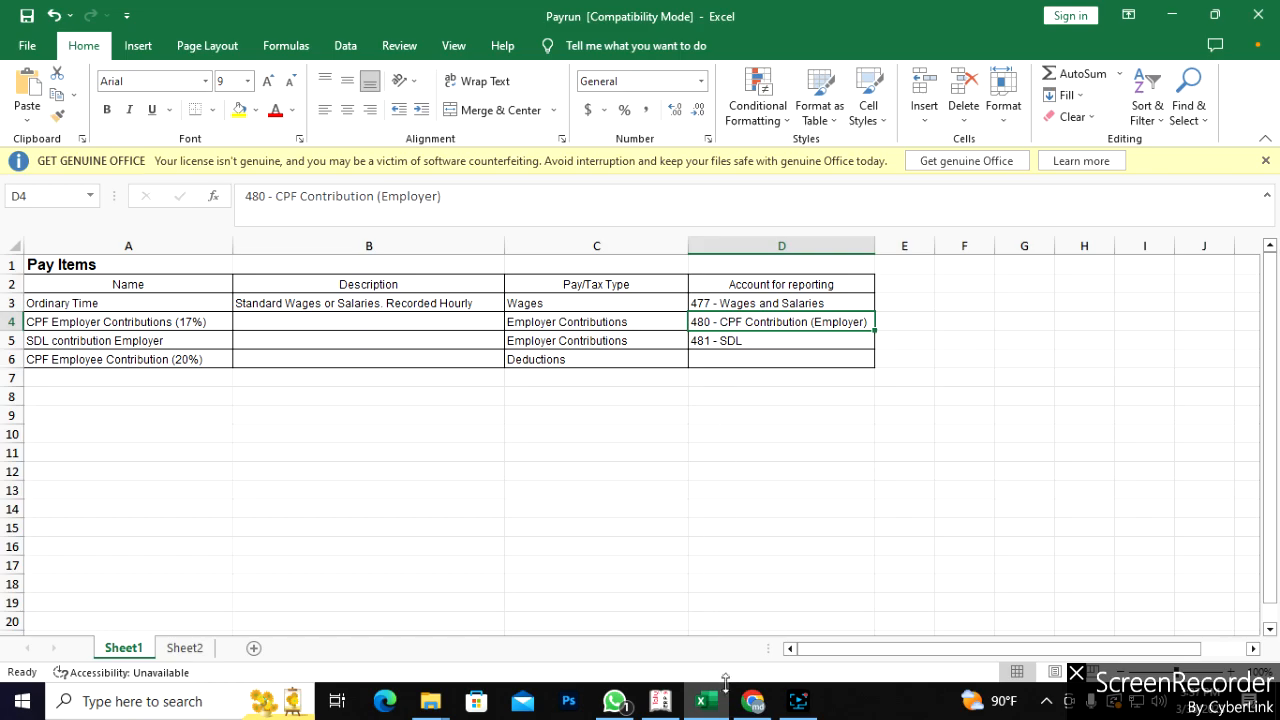
pyautogui.click(754, 702)
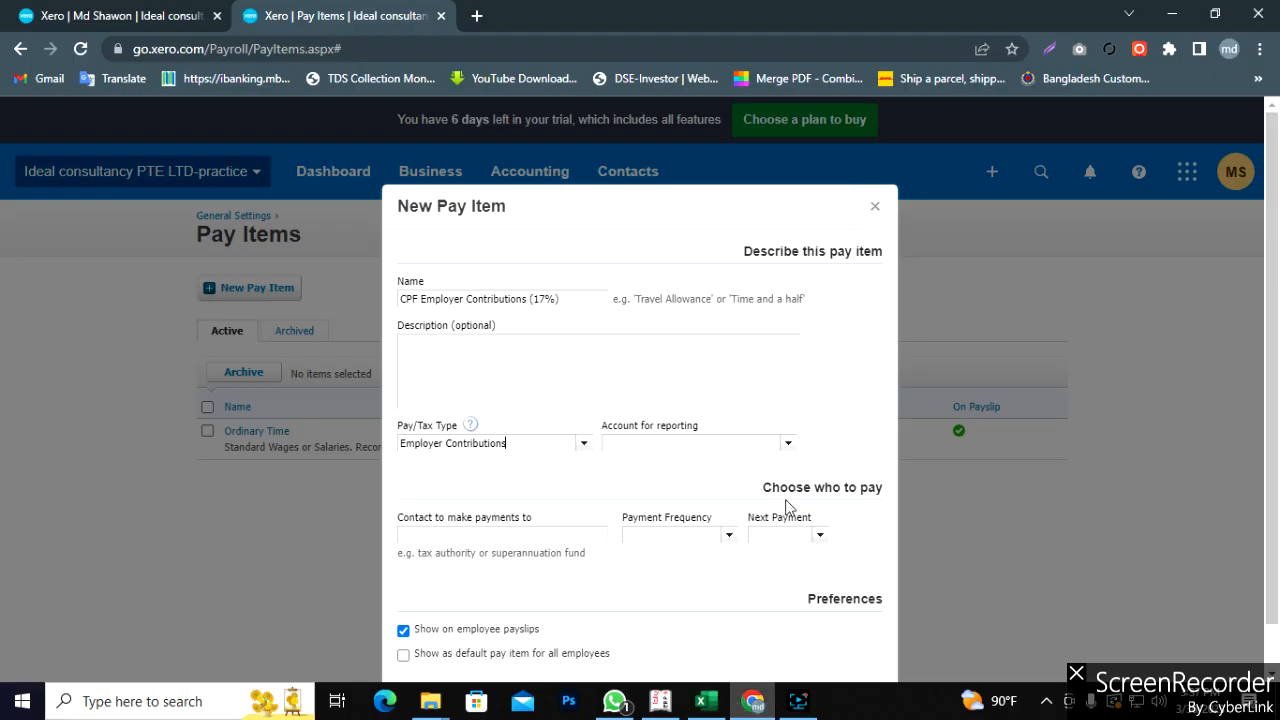
pyautogui.click(788, 447)
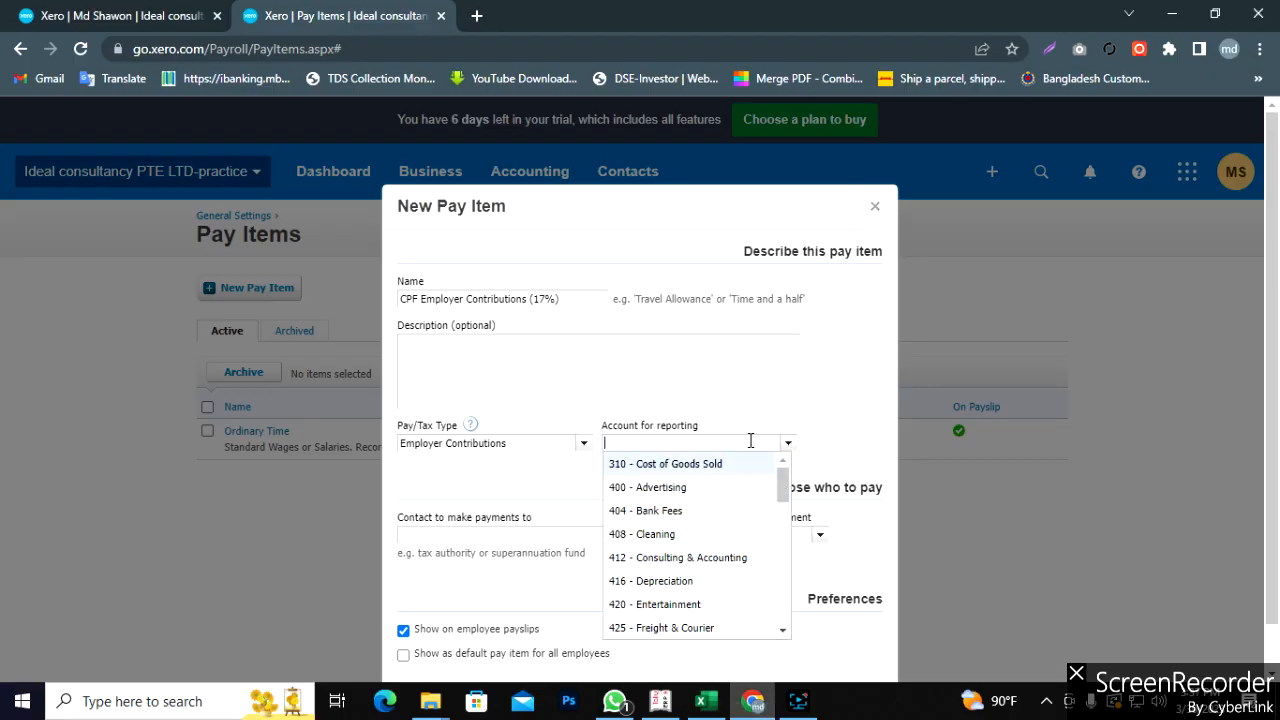
pyautogui.write('c')
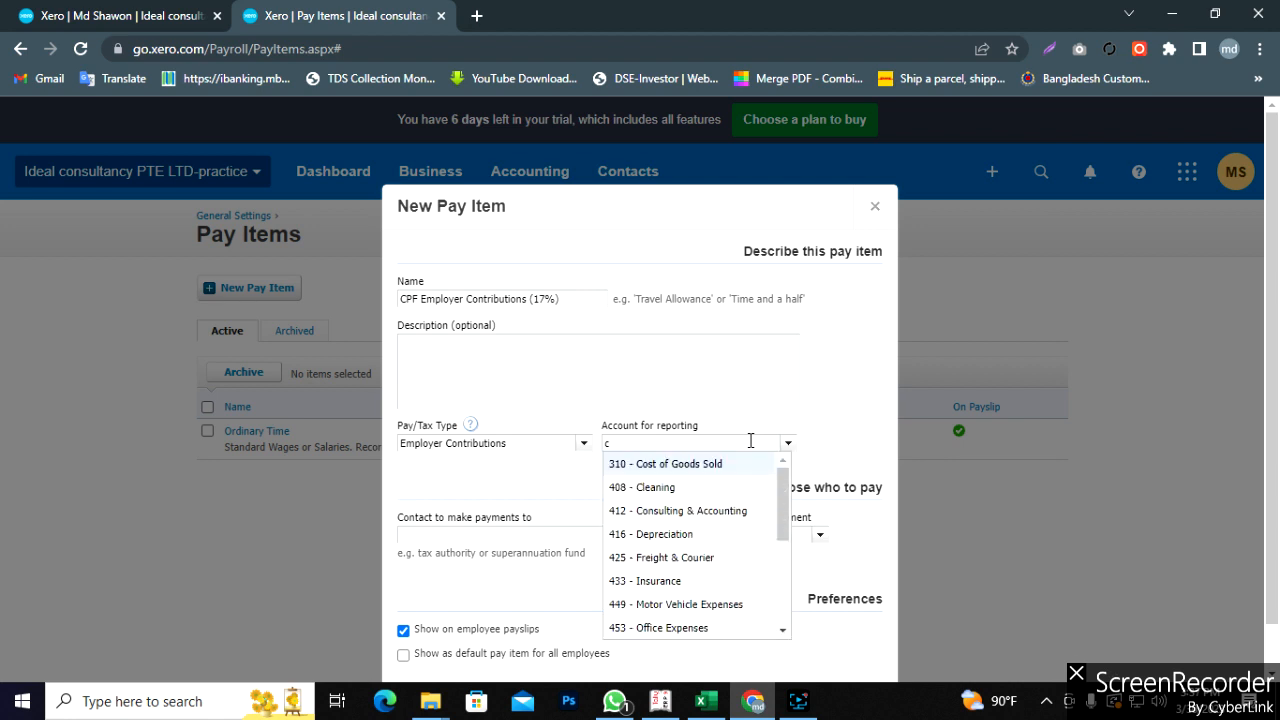
pyautogui.write('pf')
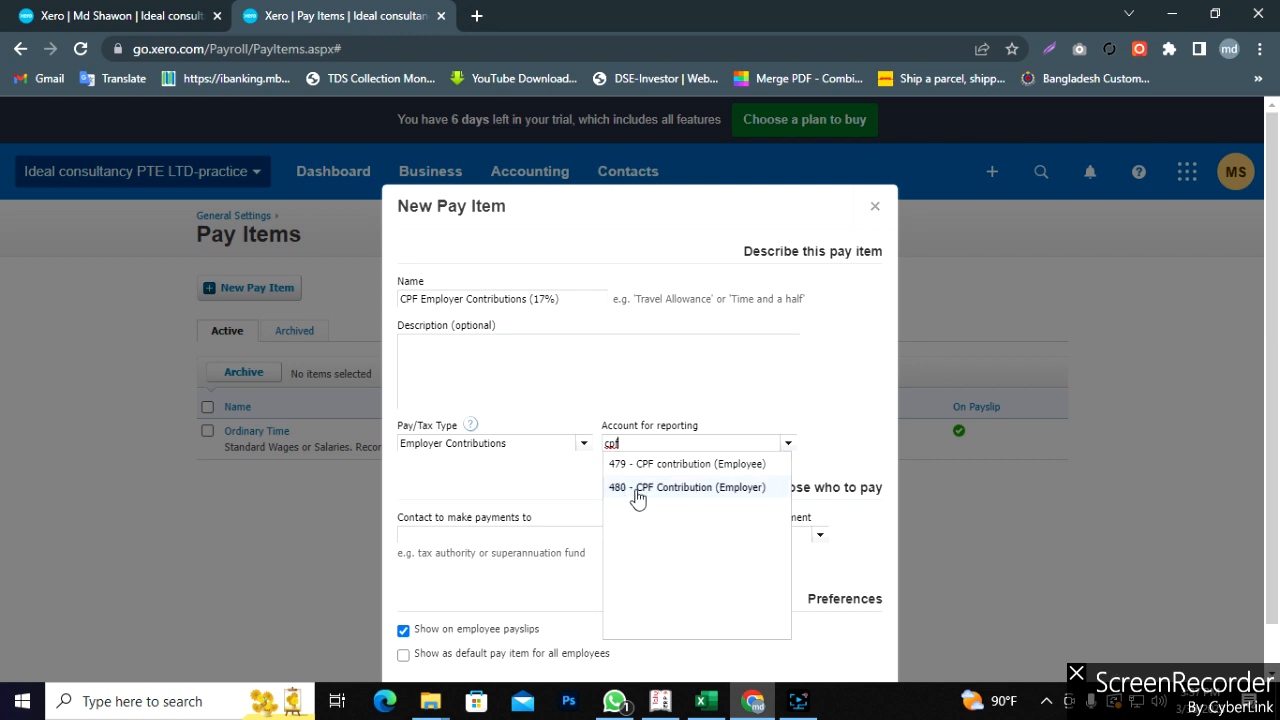
pyautogui.click(705, 701)
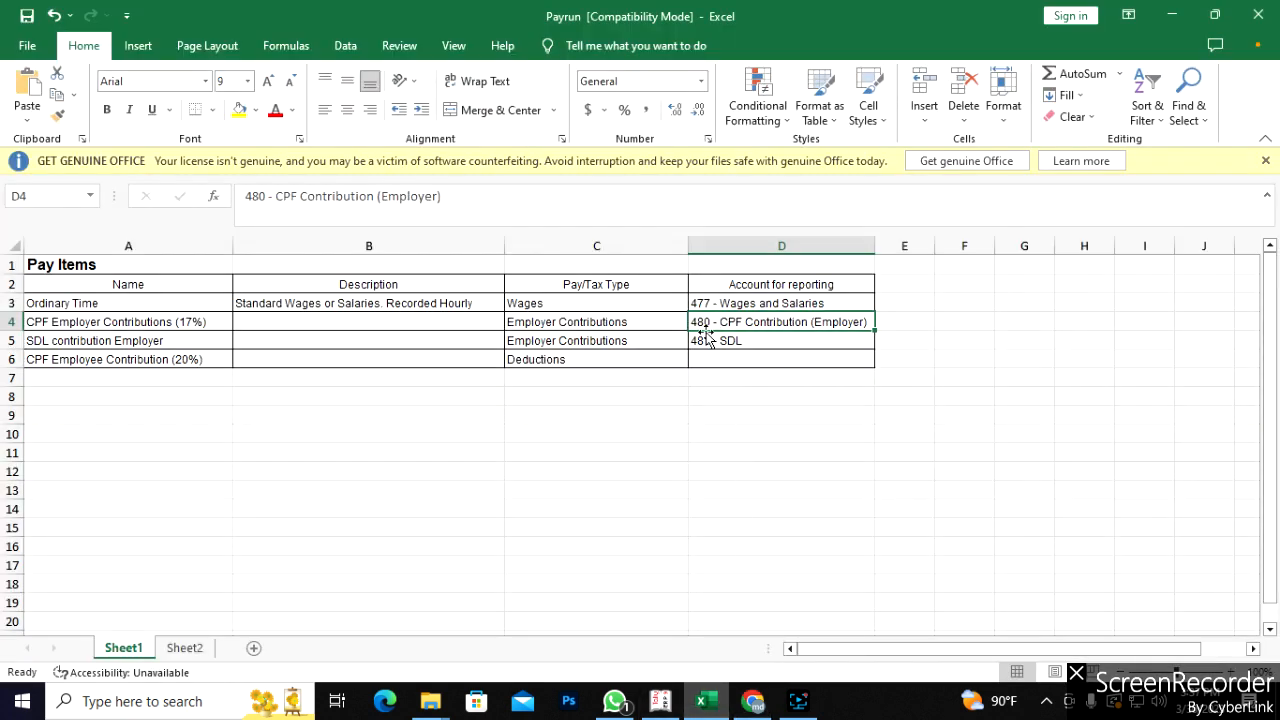
pyautogui.click(752, 701)
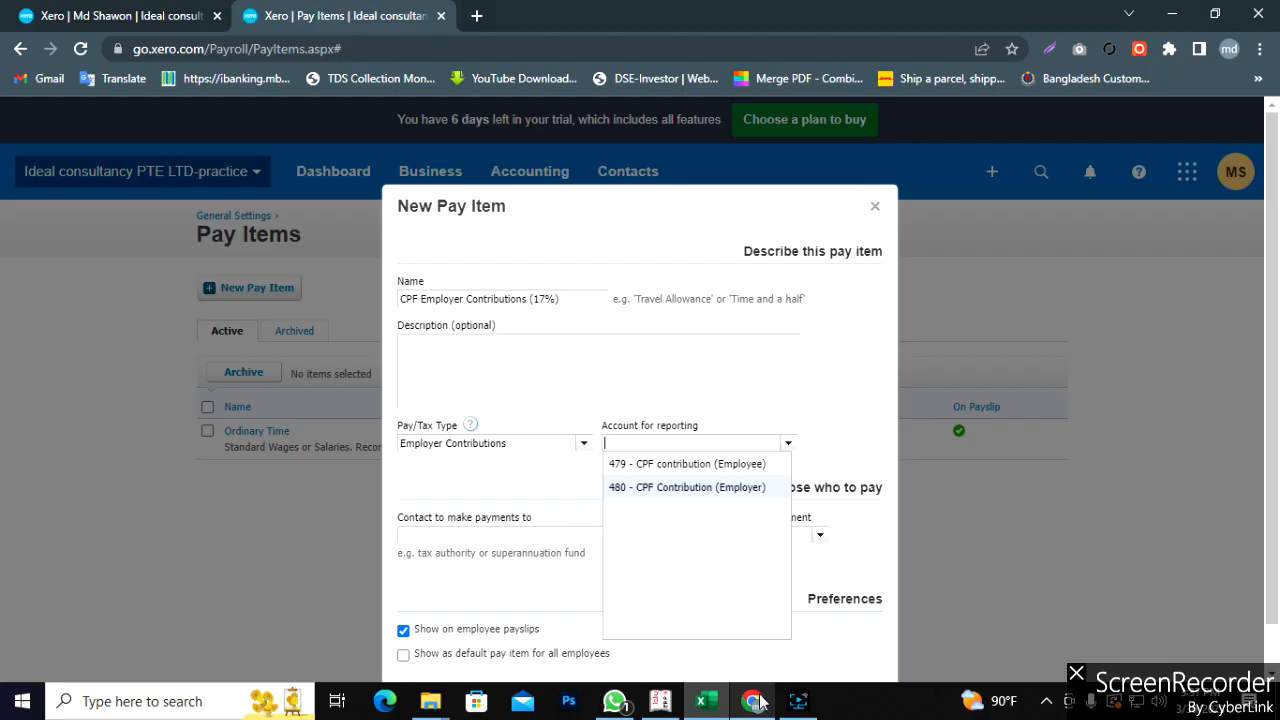
pyautogui.click(642, 490)
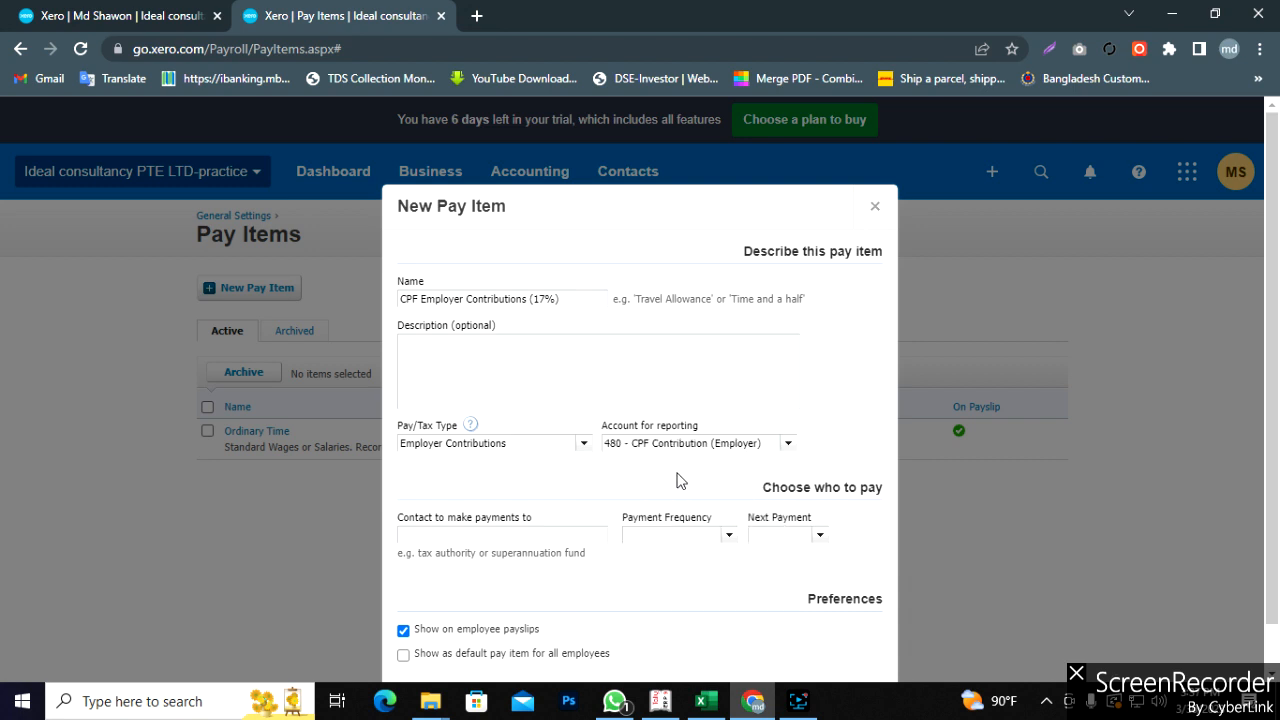
pyautogui.click(787, 445)
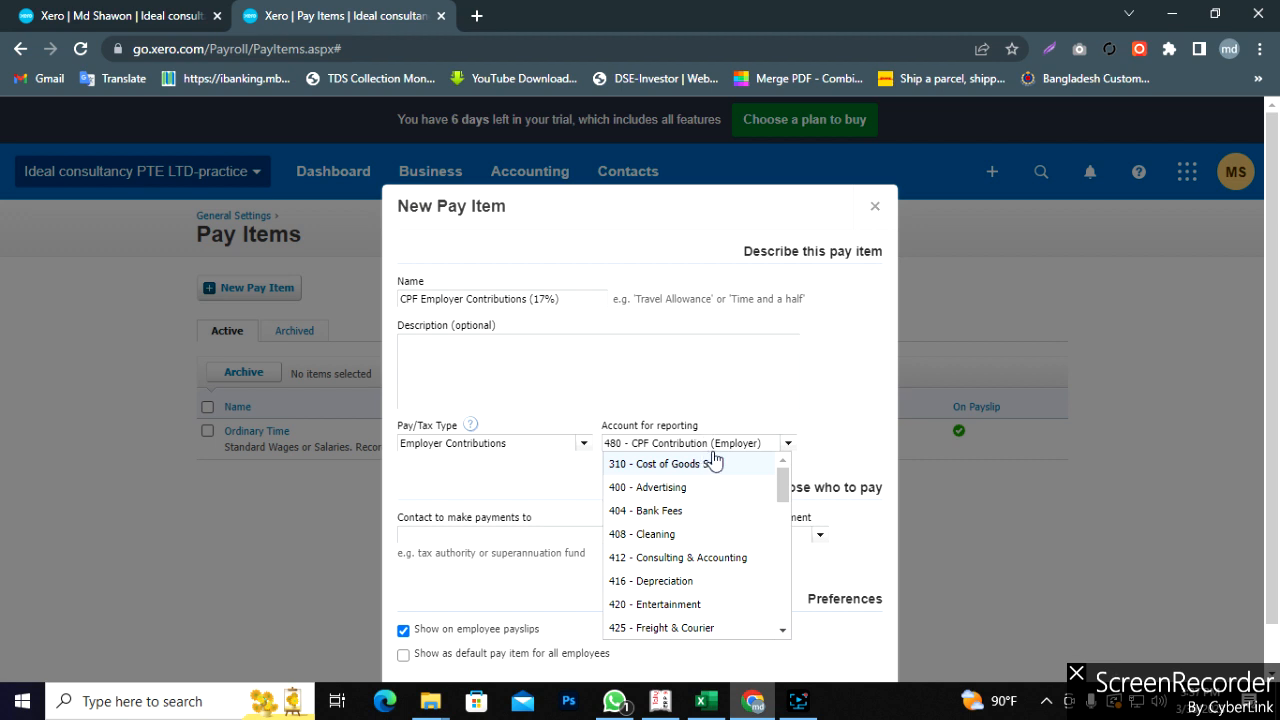
# - Make the CPF pay item paid monthly to the Employee contact
pyautogui.click(558, 480)
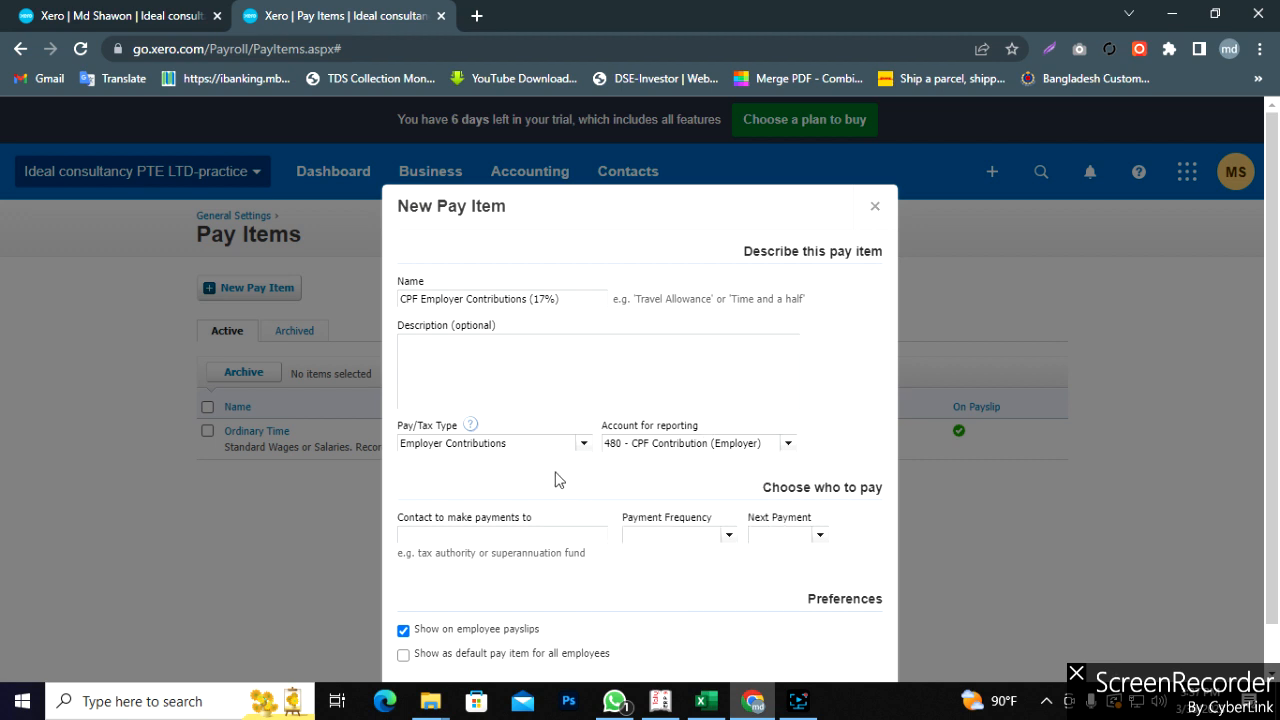
pyautogui.click(505, 535)
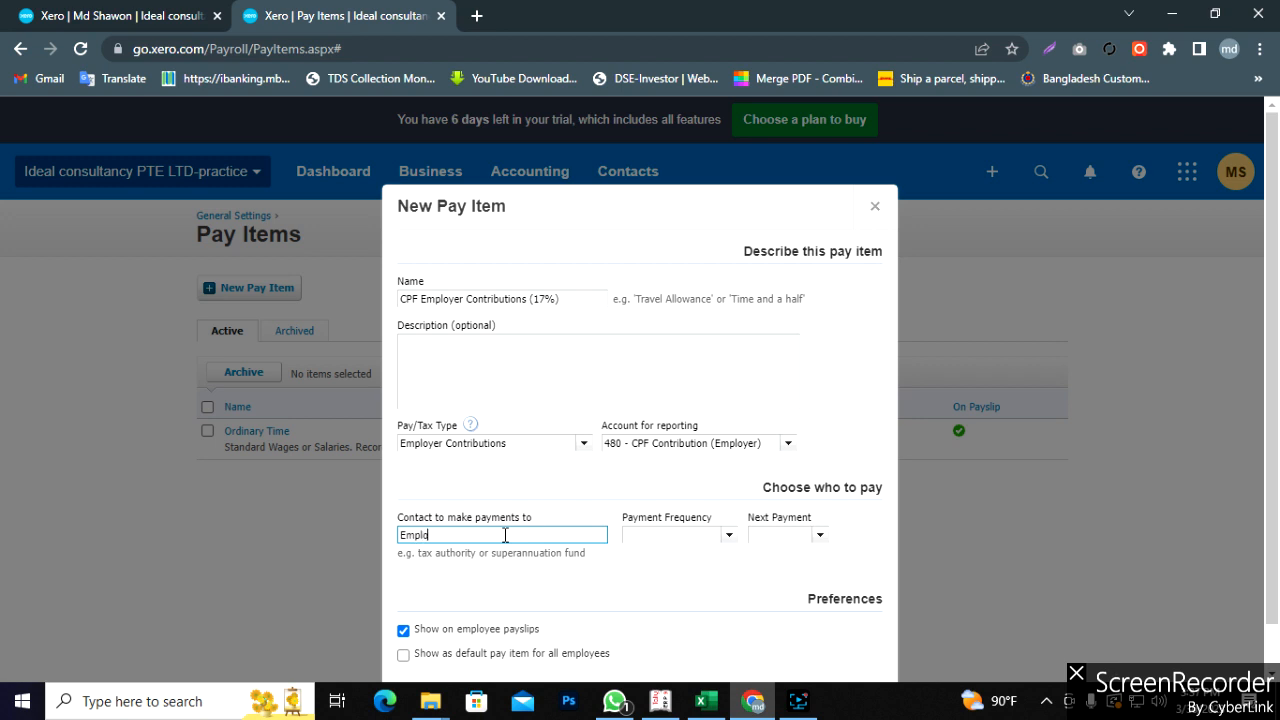
pyautogui.click(597, 582)
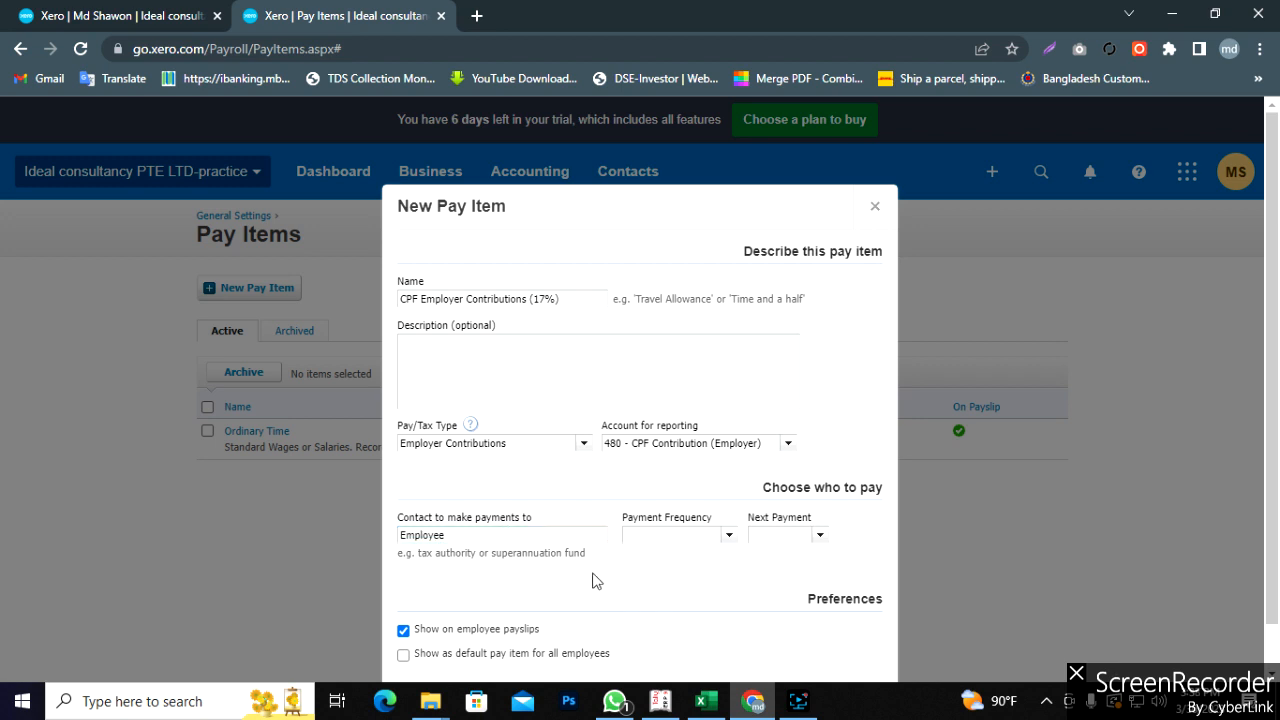
pyautogui.click(727, 541)
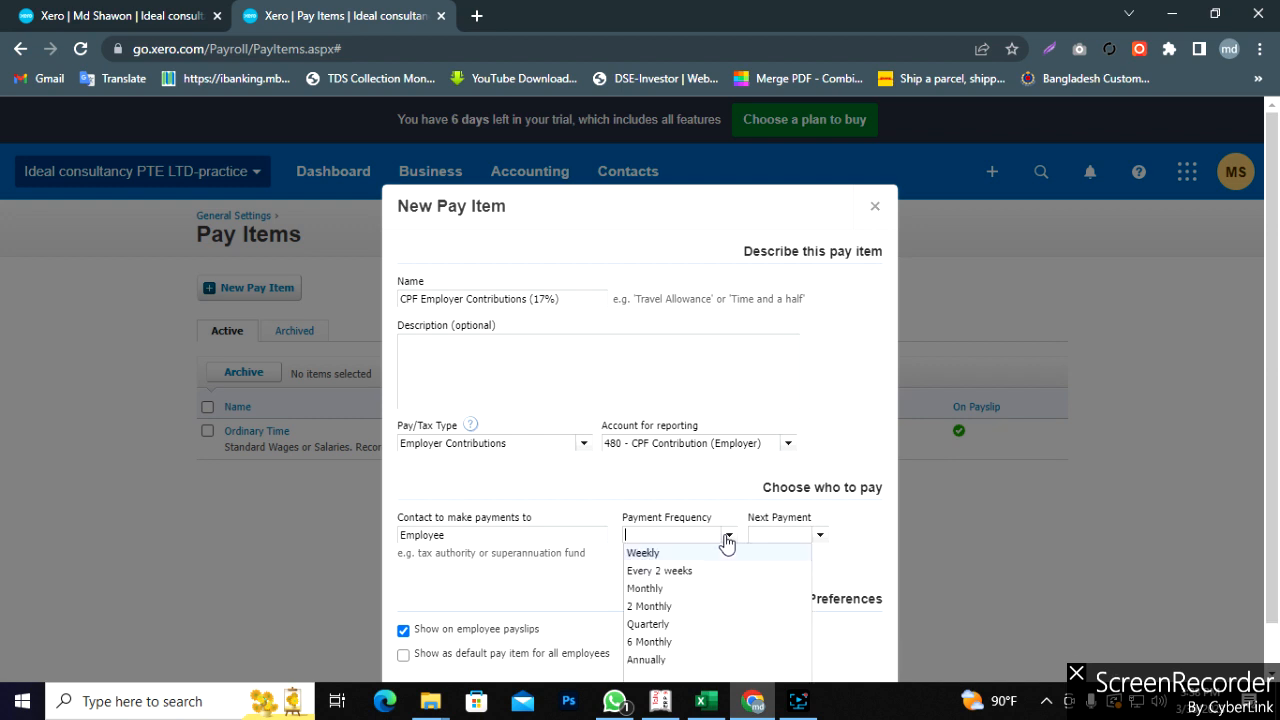
pyautogui.click(671, 591)
# - Set the next payment date to 31 Jan 2023, save, and begin another pay item
pyautogui.click(818, 538)
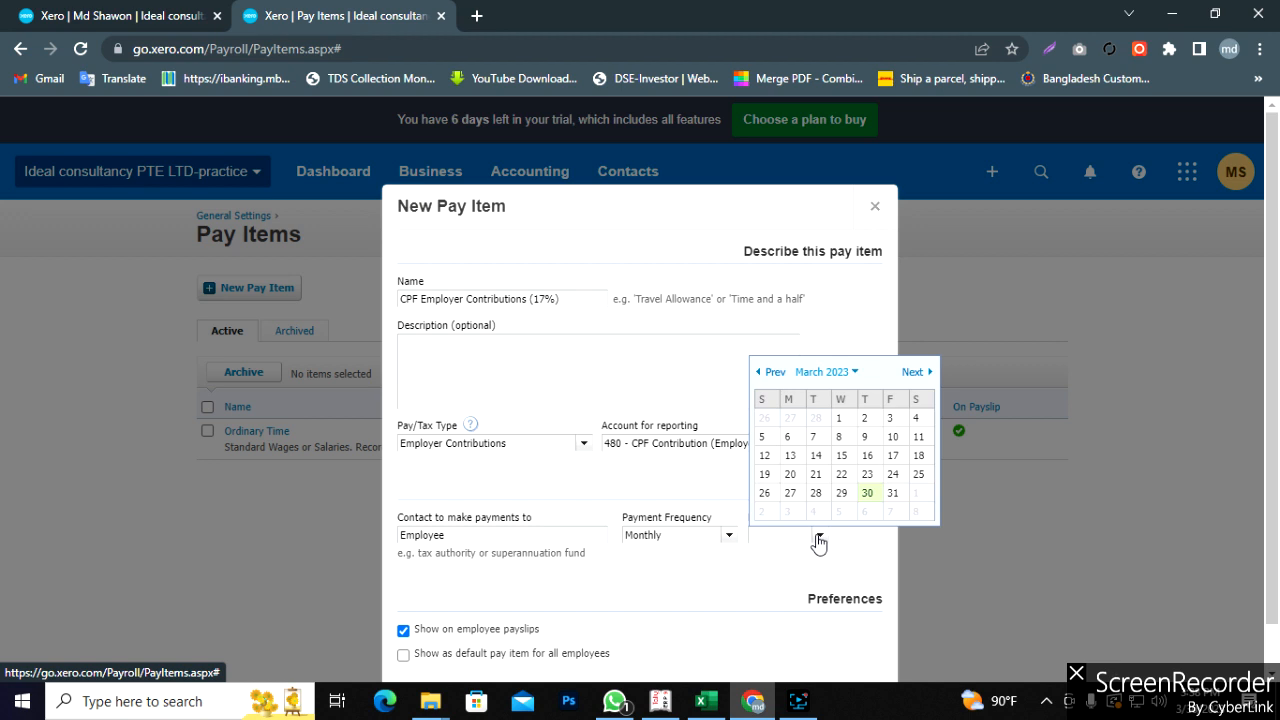
pyautogui.click(846, 372)
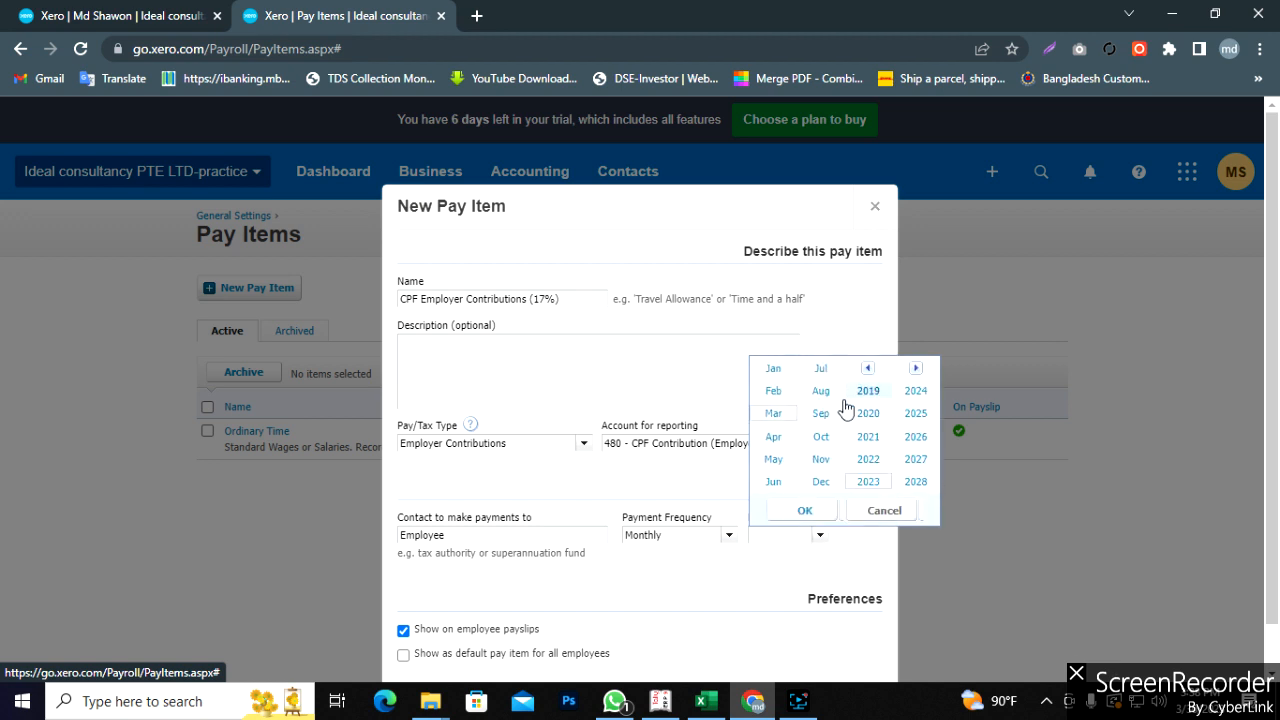
pyautogui.click(773, 369)
pyautogui.click(808, 511)
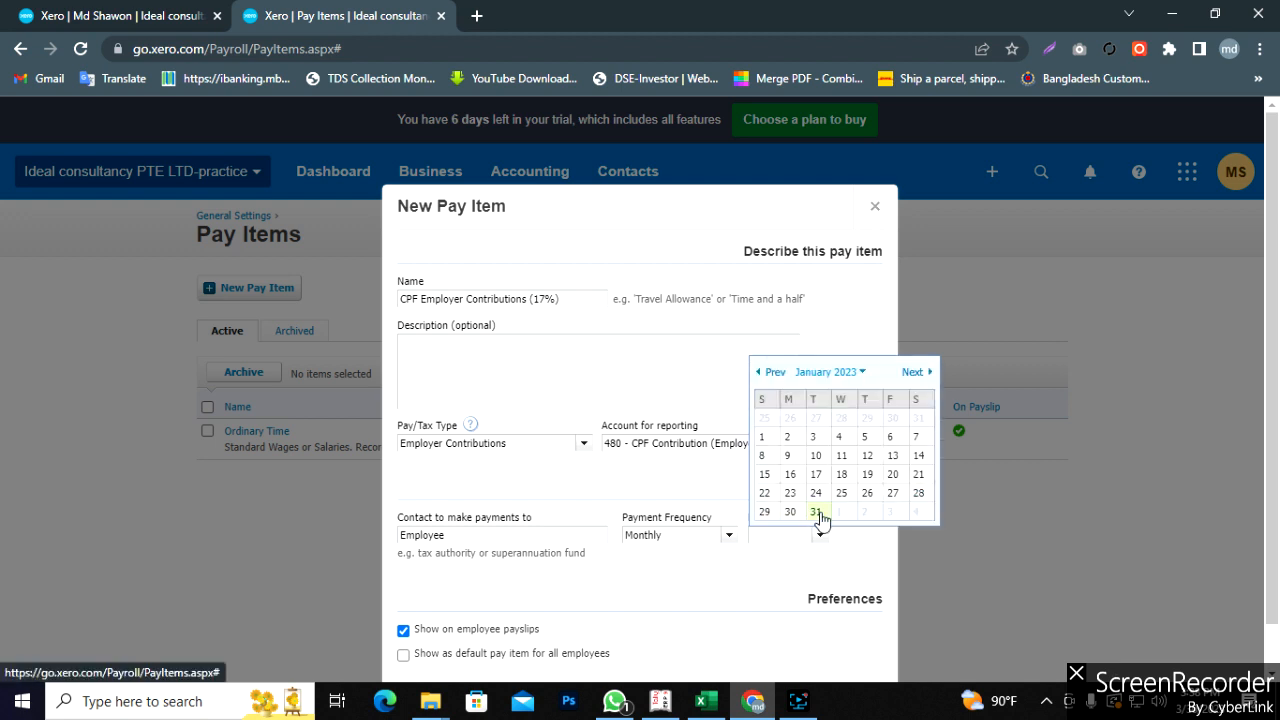
pyautogui.click(816, 512)
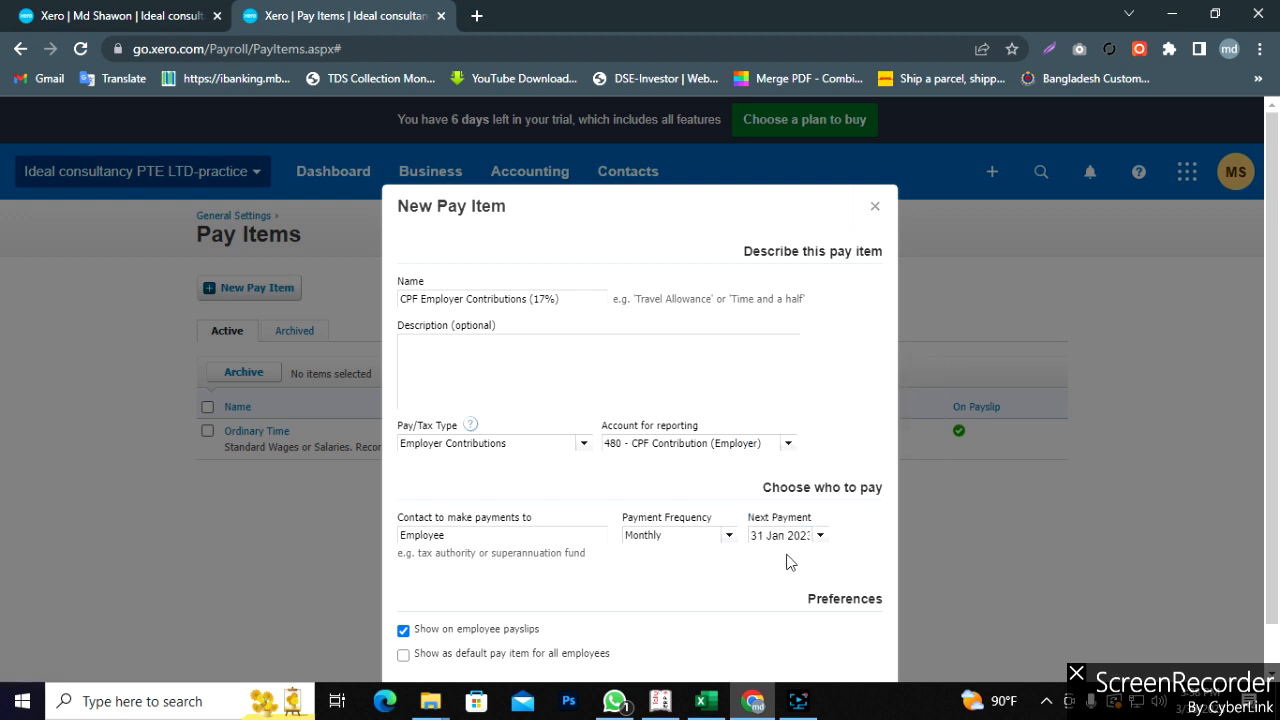
pyautogui.scroll(-1, 728, 570)
pyautogui.scroll(1, 726, 571)
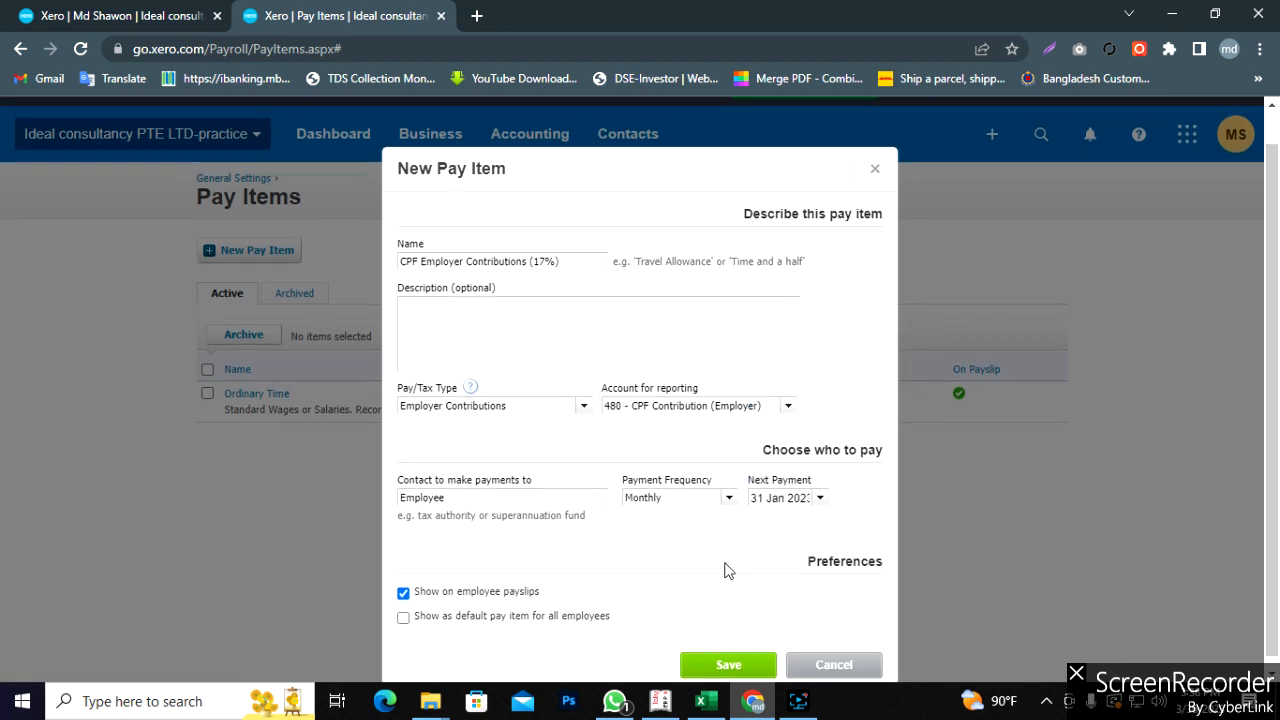
pyautogui.scroll(-1, 724, 600)
pyautogui.click(728, 655)
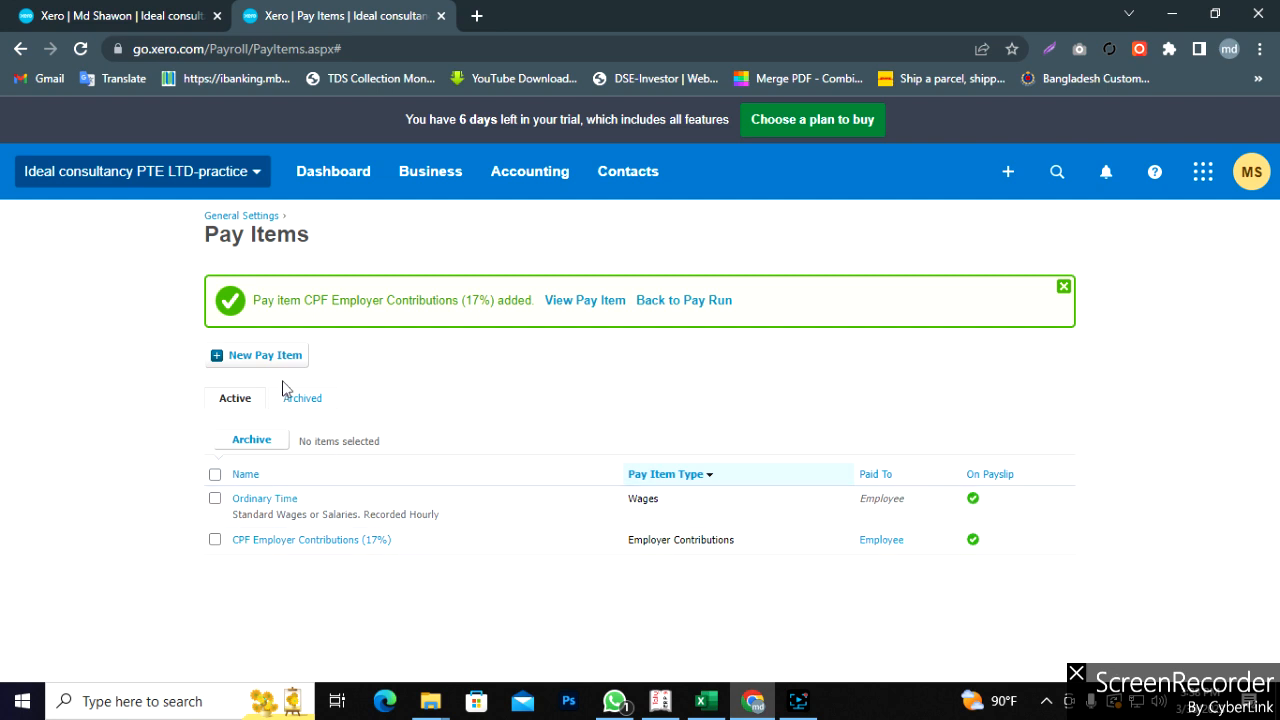
pyautogui.click(265, 358)
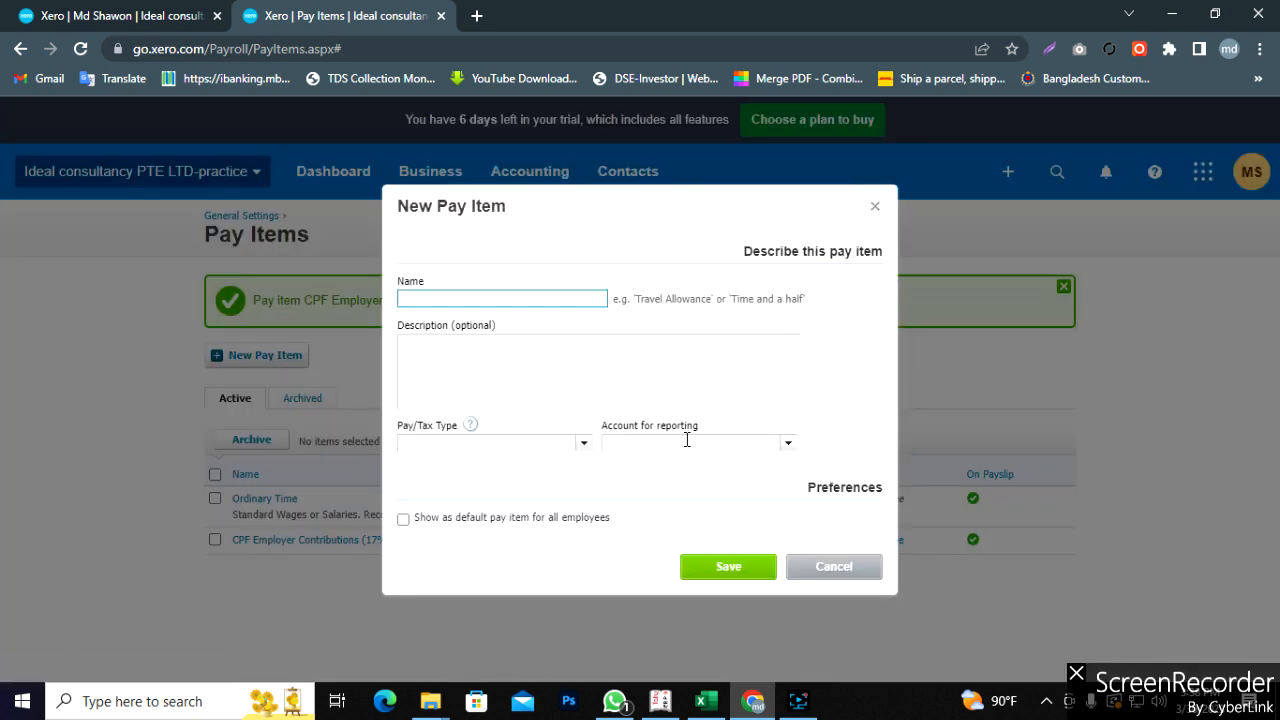
# - Copy 'SDL contribution Employer' from Excel cell A5 into the pay item Name
pyautogui.click(703, 701)
pyautogui.click(71, 343)
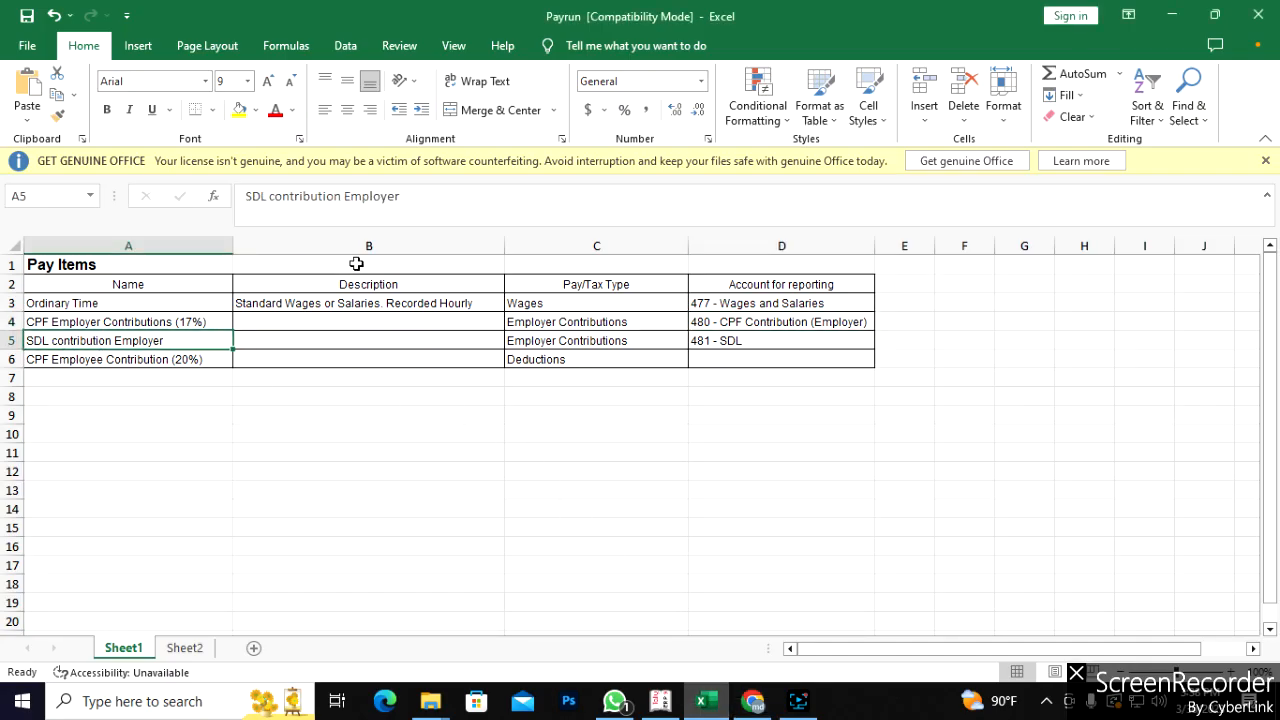
pyautogui.moveTo(416, 201); pyautogui.dragTo(234, 196)
pyautogui.hotkey('ctrl', 'c')
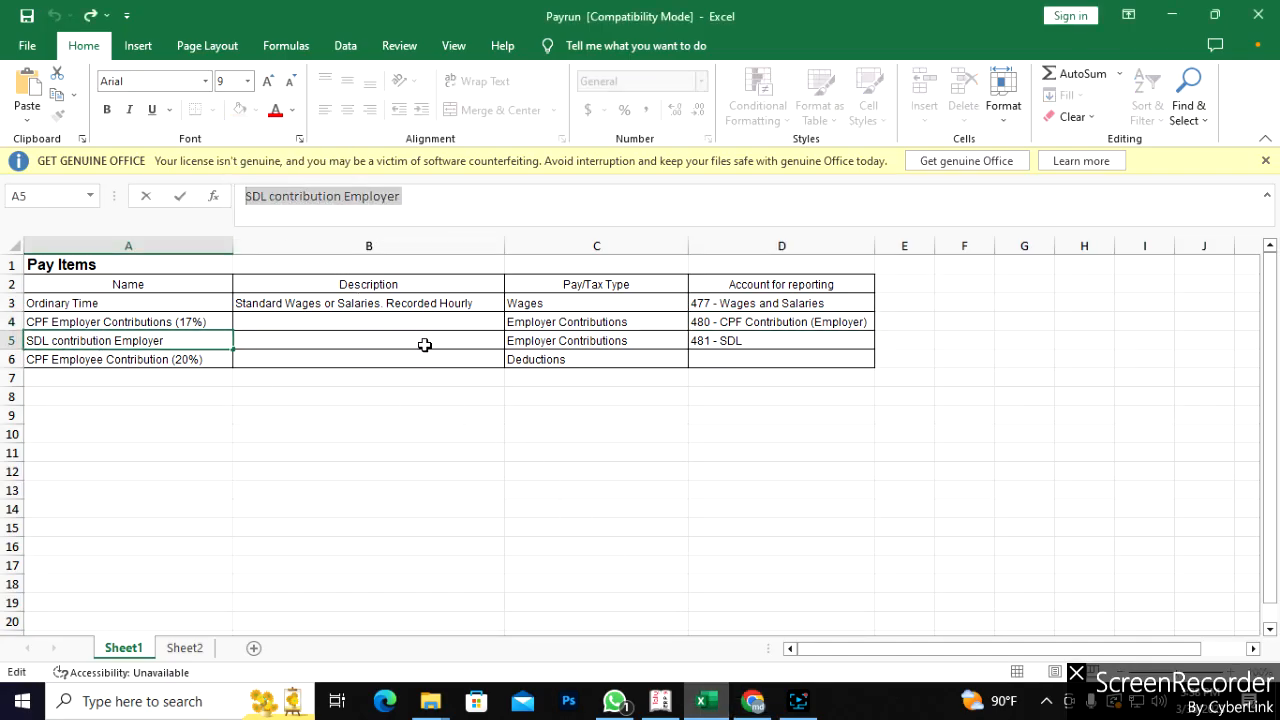
pyautogui.click(753, 701)
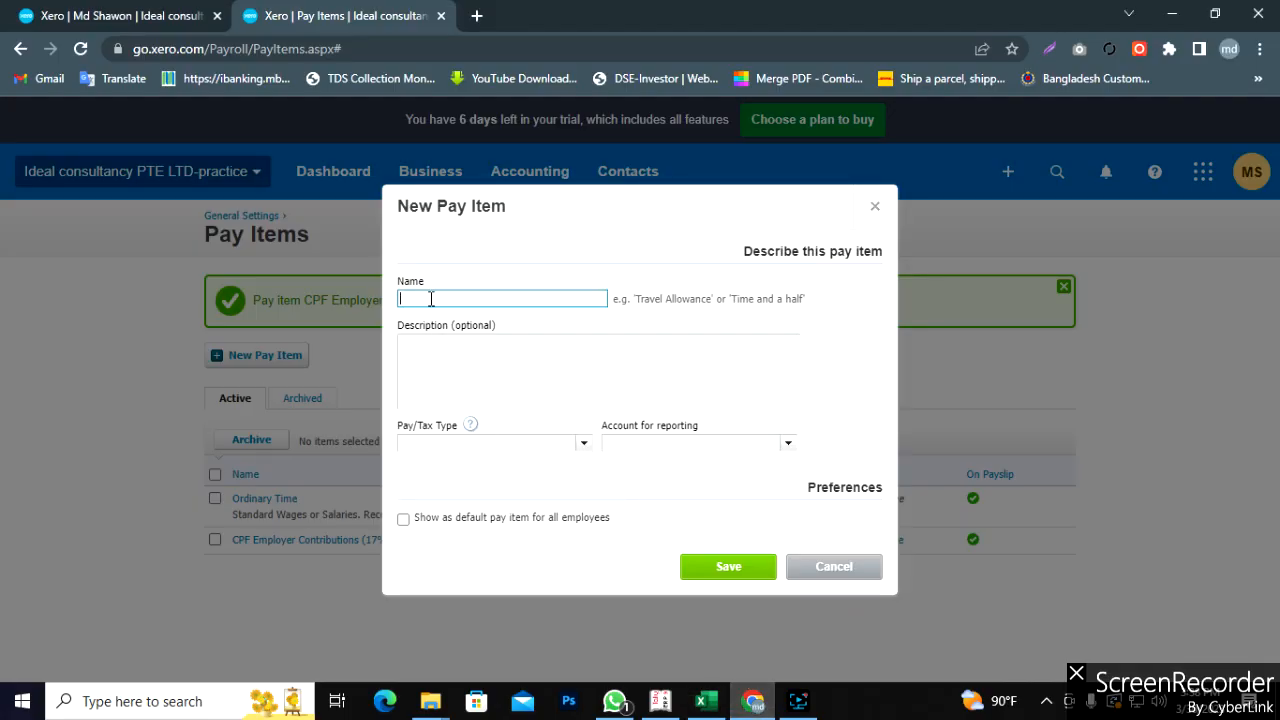
pyautogui.hotkey('ctrl', 'v')
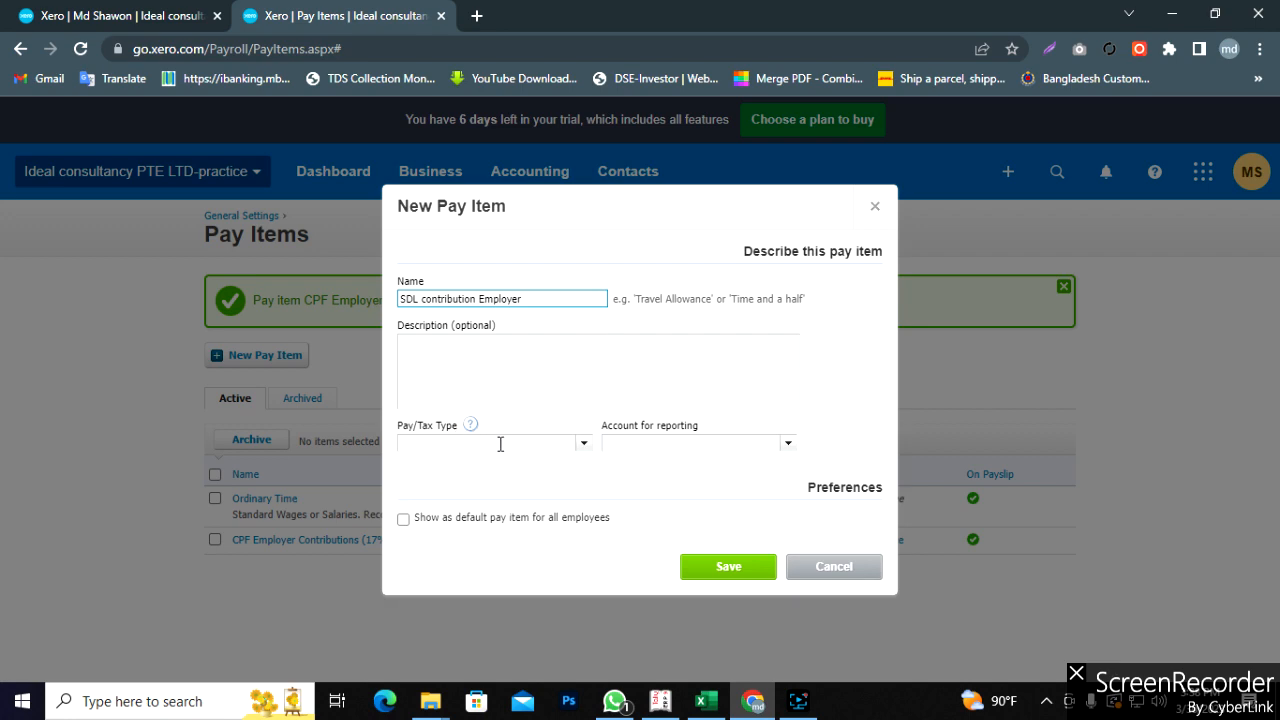
# - Set pay/tax type Employer Contributions and reporting account 481 - SDL
pyautogui.click(714, 705)
pyautogui.click(570, 338)
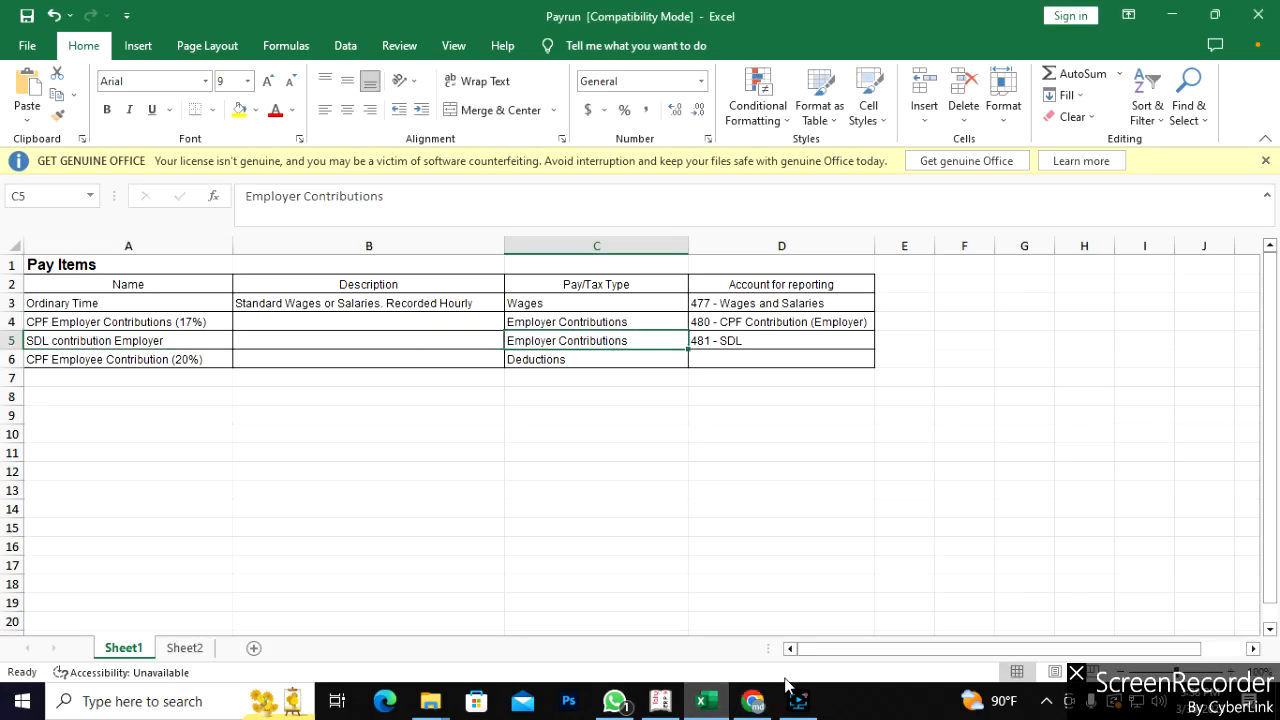
pyautogui.click(753, 701)
pyautogui.click(582, 449)
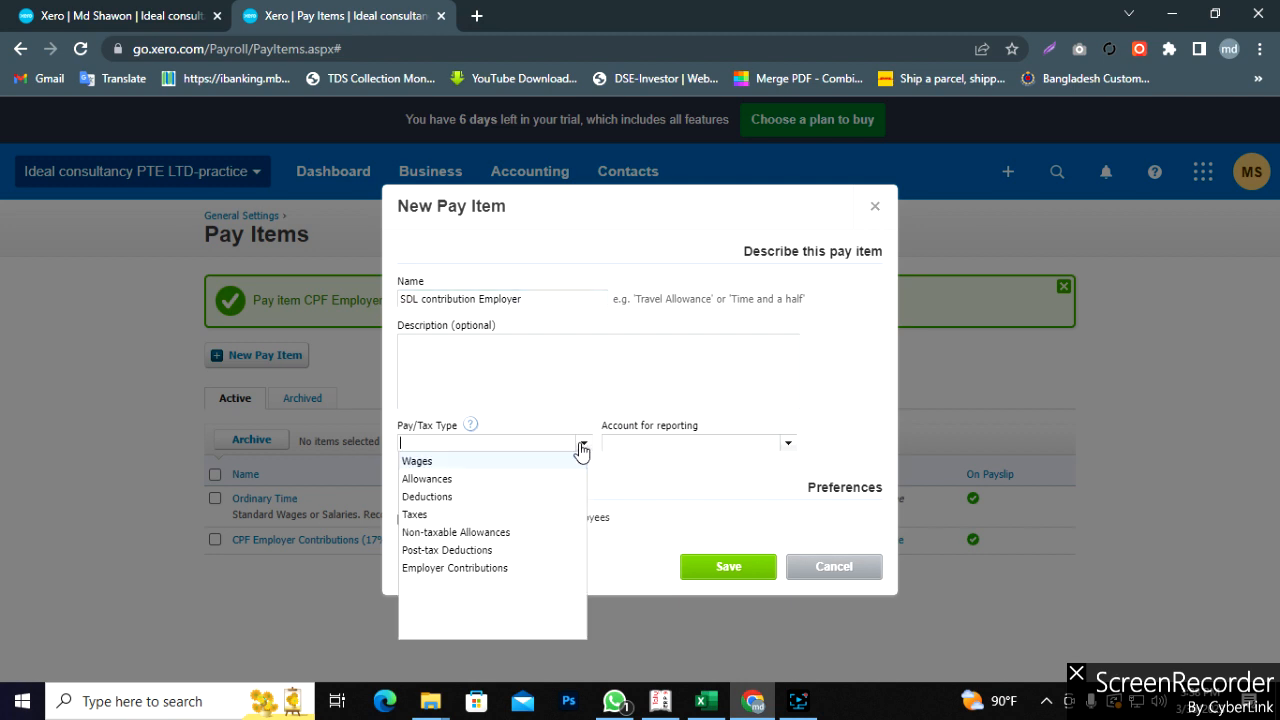
pyautogui.click(455, 568)
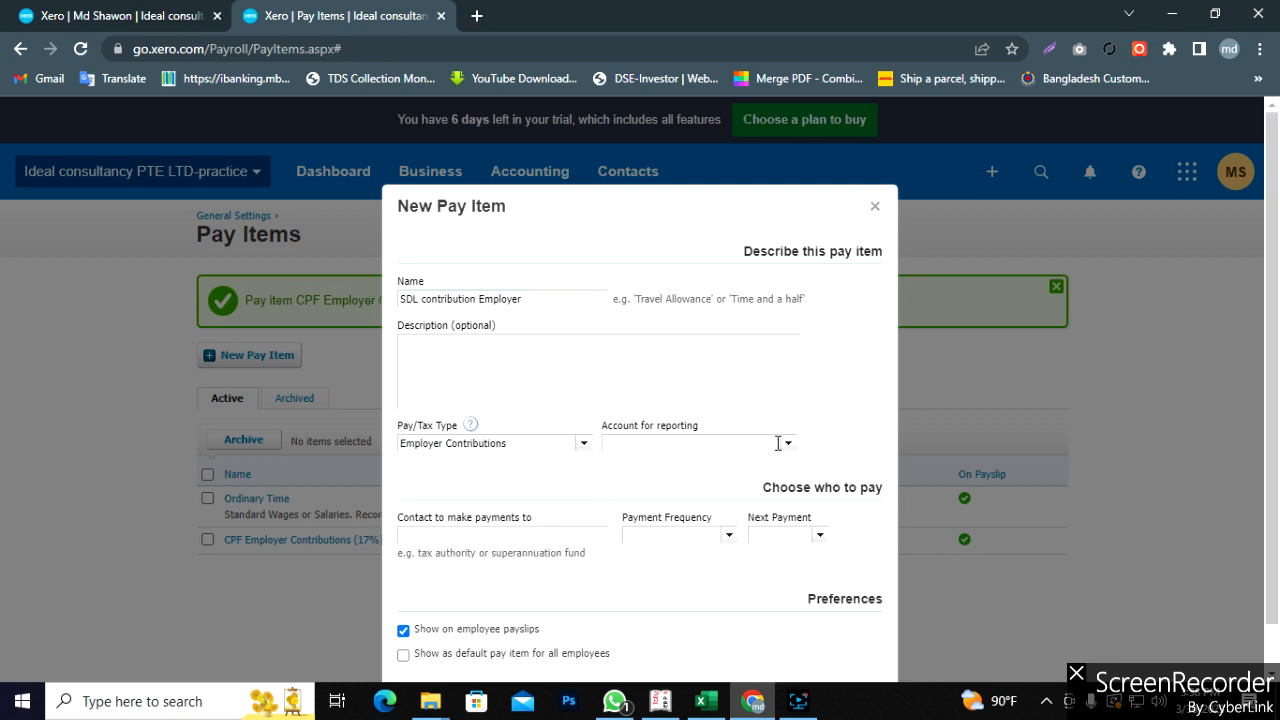
pyautogui.click(702, 701)
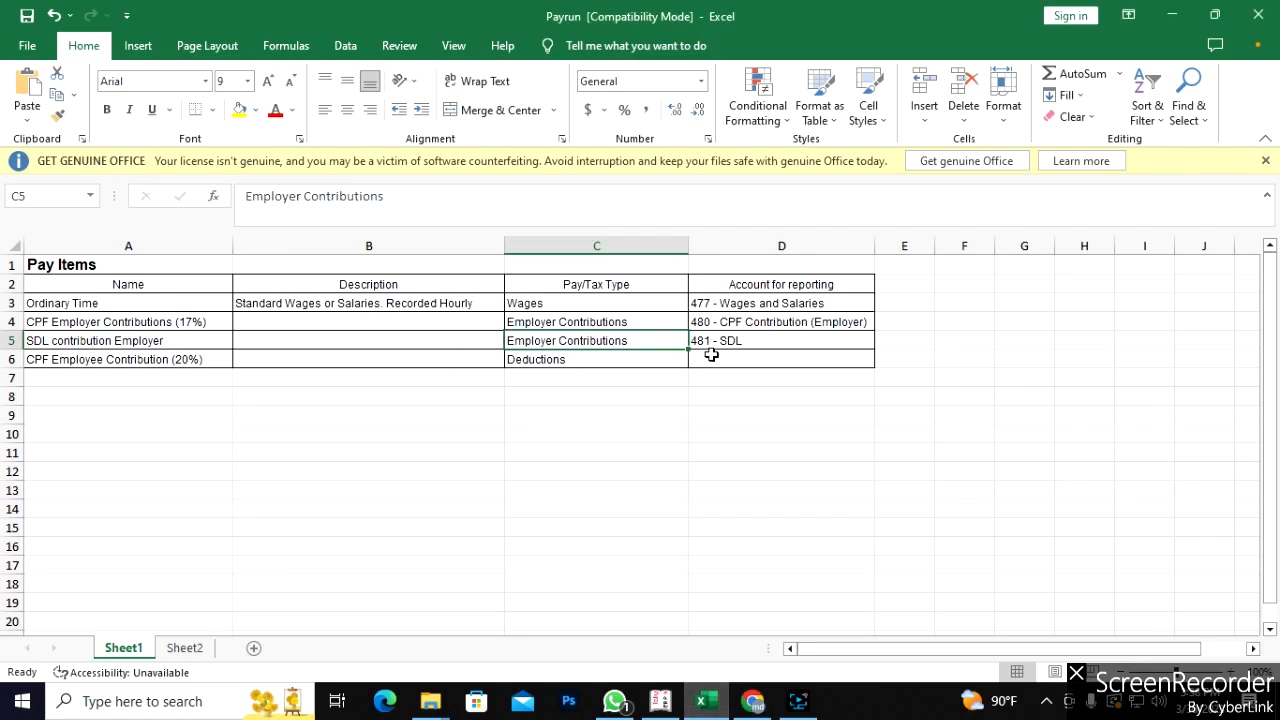
pyautogui.click(750, 702)
pyautogui.click(785, 446)
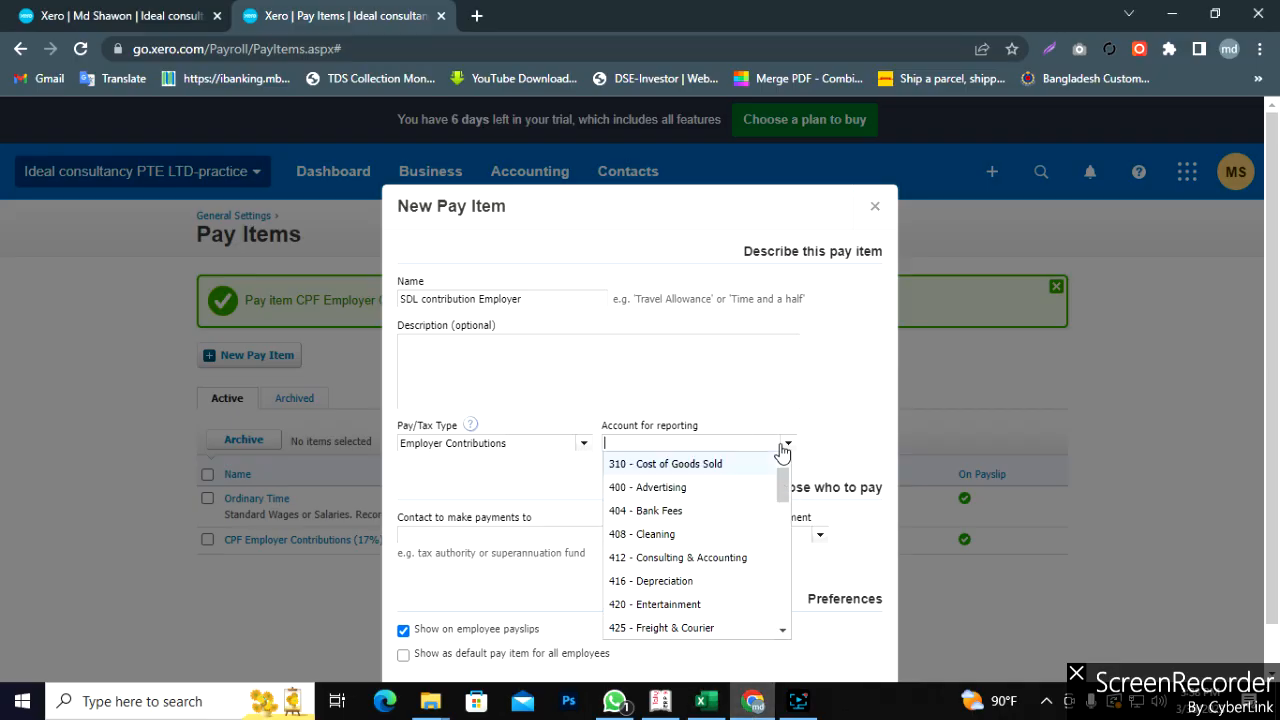
pyautogui.write('481')
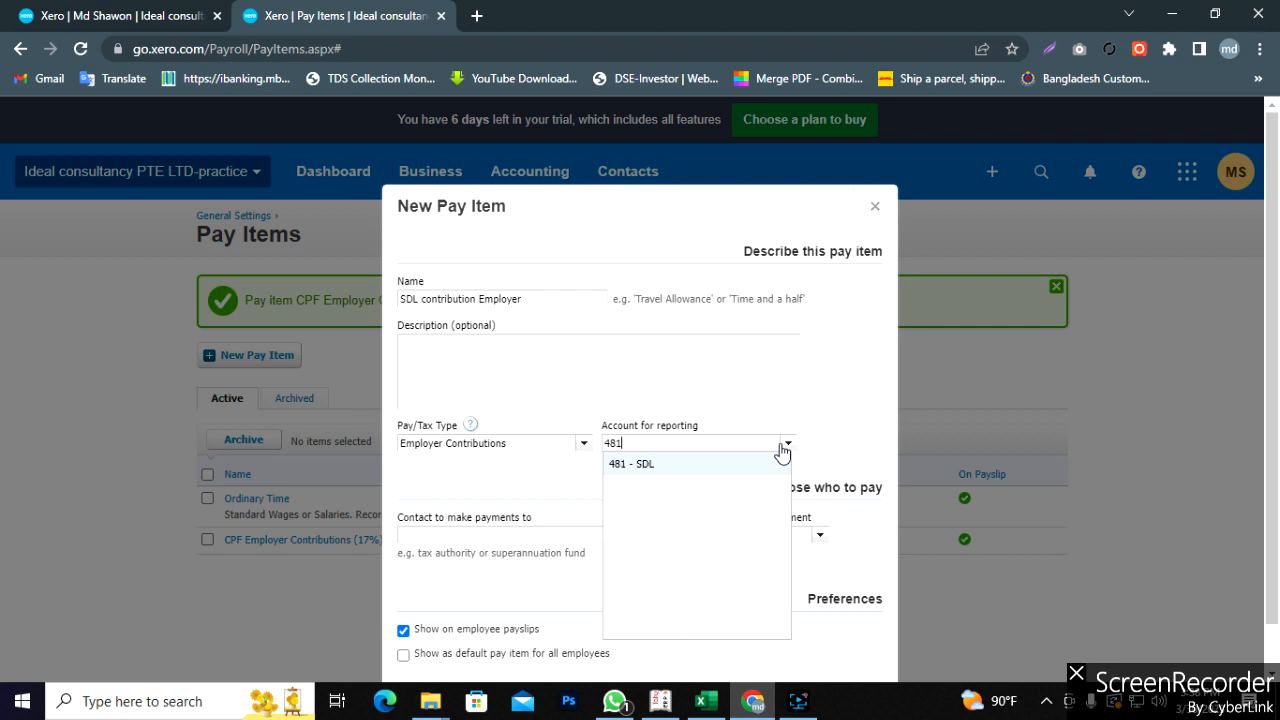
pyautogui.click(694, 466)
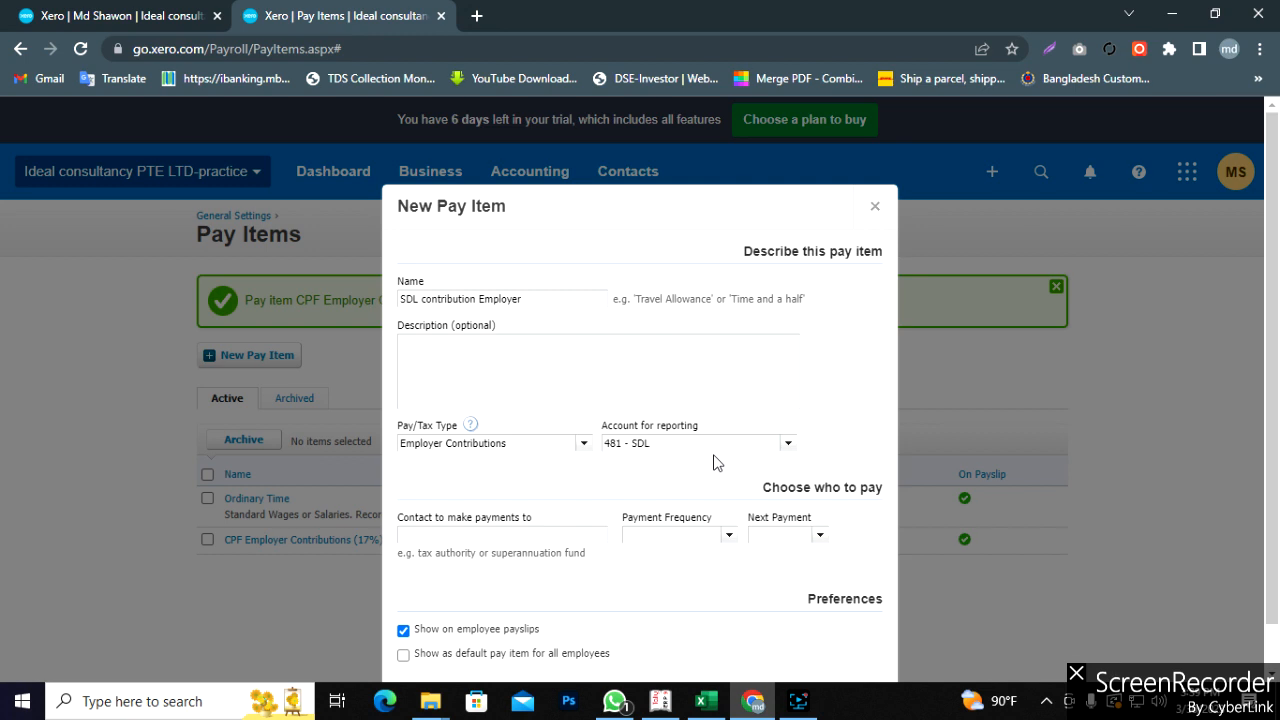
# - Make the SDL item paid monthly to the Employee contact
pyautogui.click(519, 532)
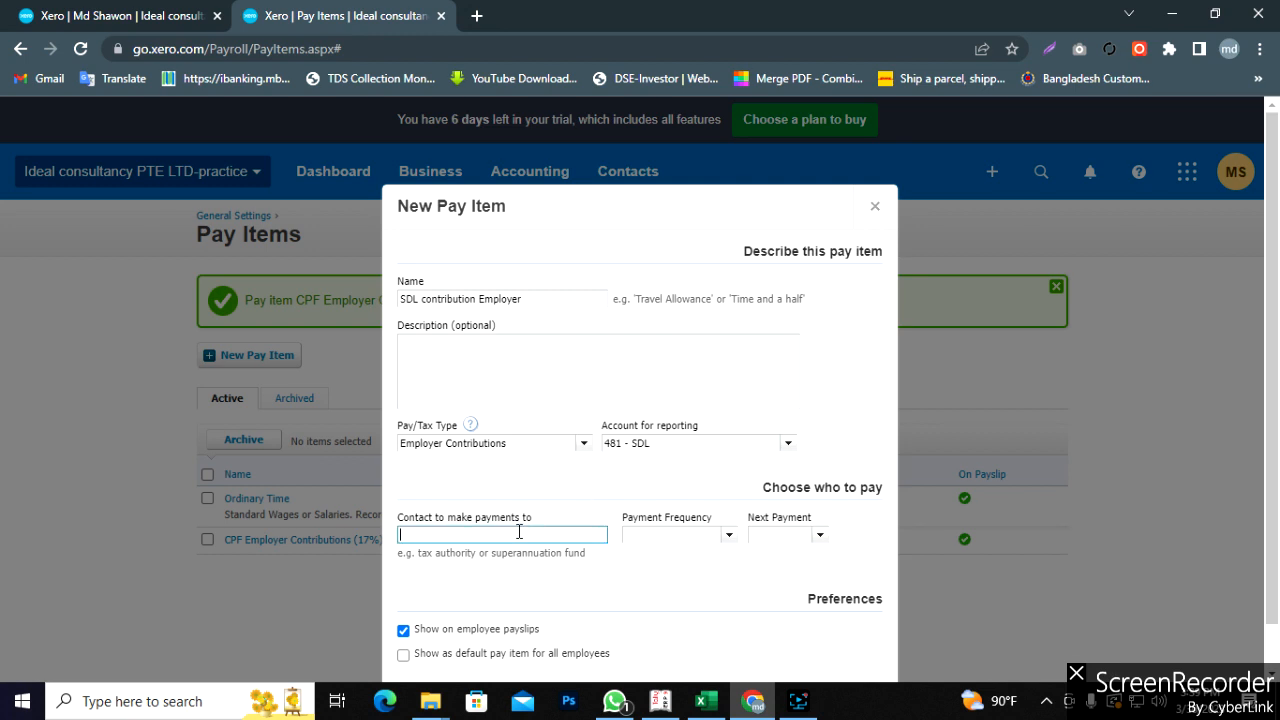
pyautogui.write('empo')
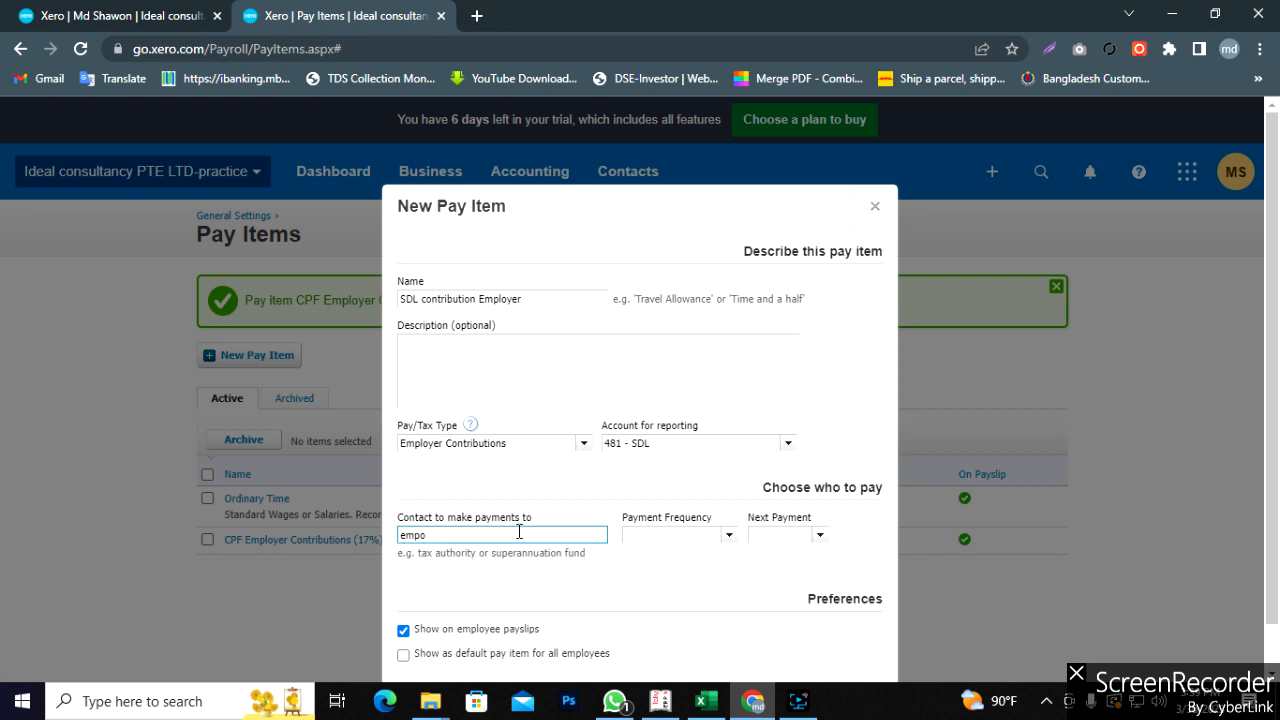
pyautogui.press('BackSpace')
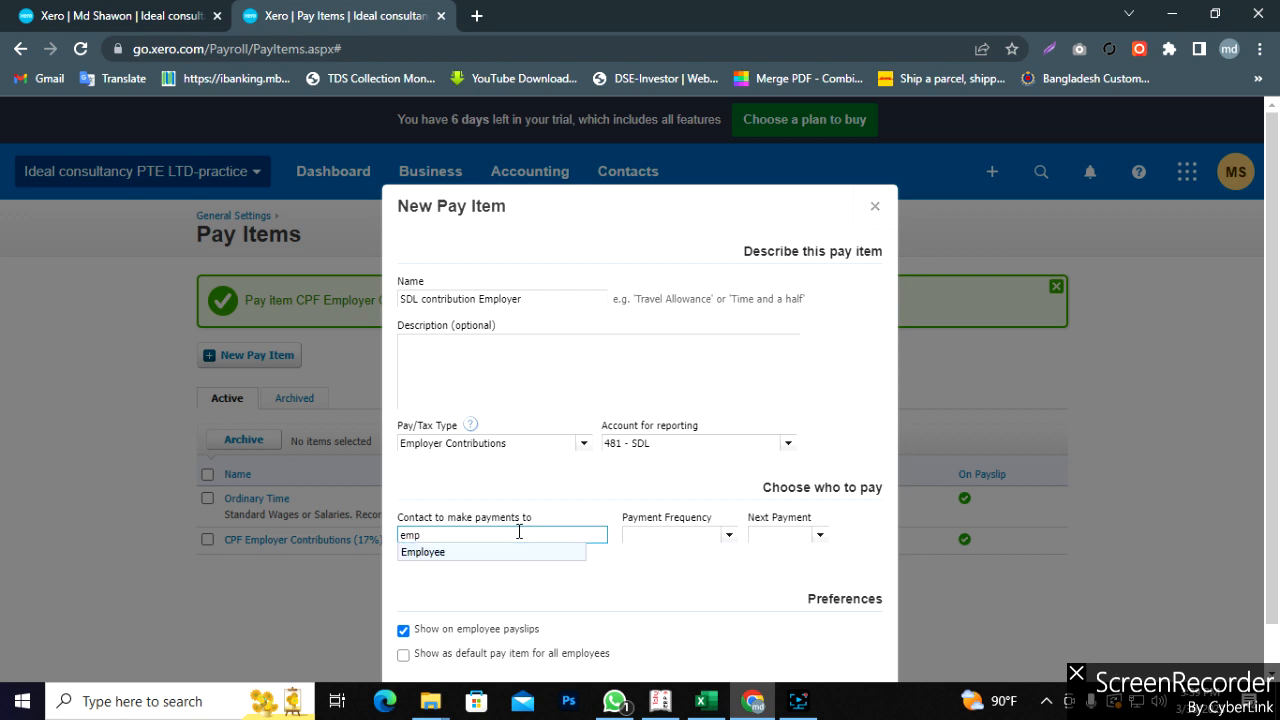
pyautogui.click(463, 553)
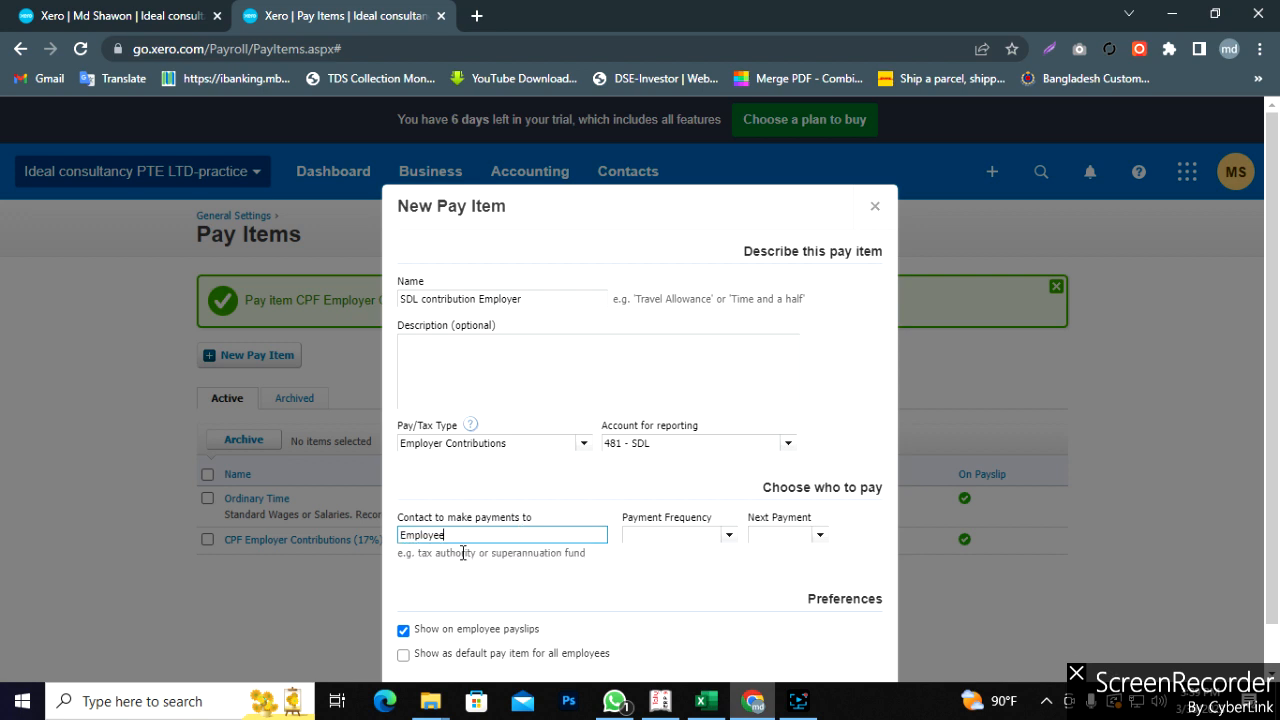
pyautogui.click(728, 537)
pyautogui.click(655, 586)
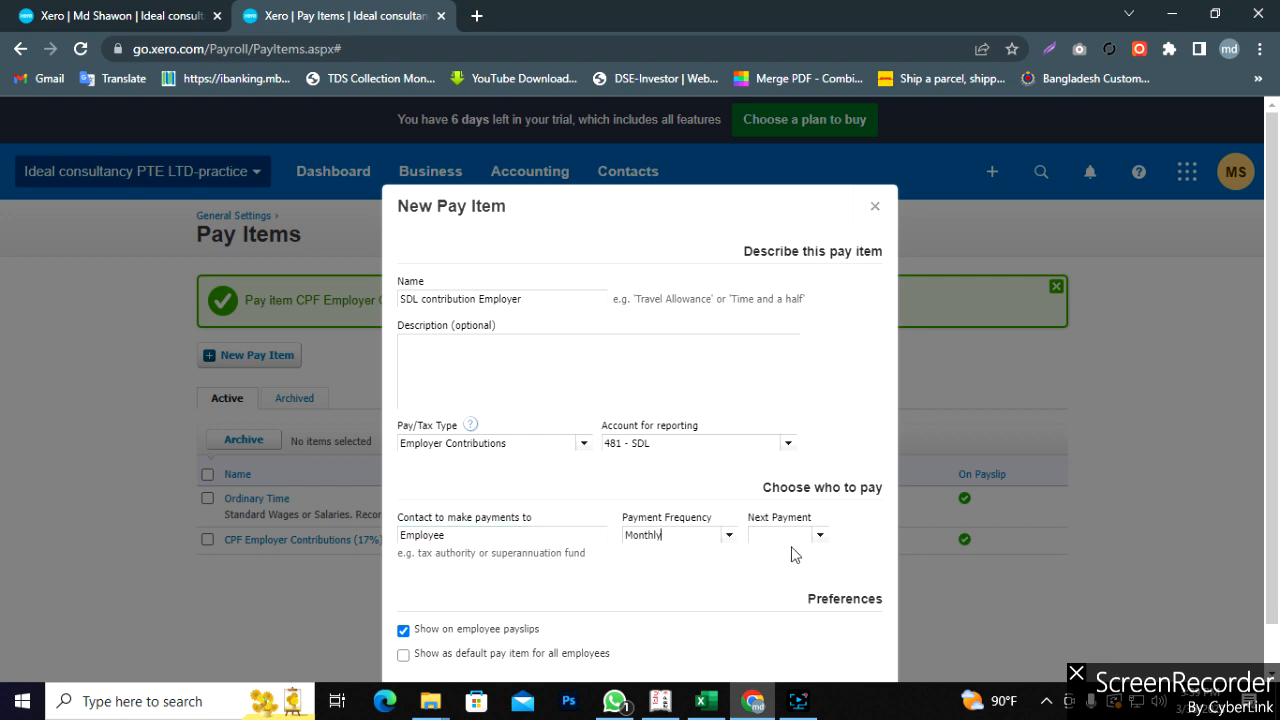
# - Set the next payment date to 31 Jan 2023 and save the SDL pay item
pyautogui.click(820, 535)
pyautogui.click(764, 375)
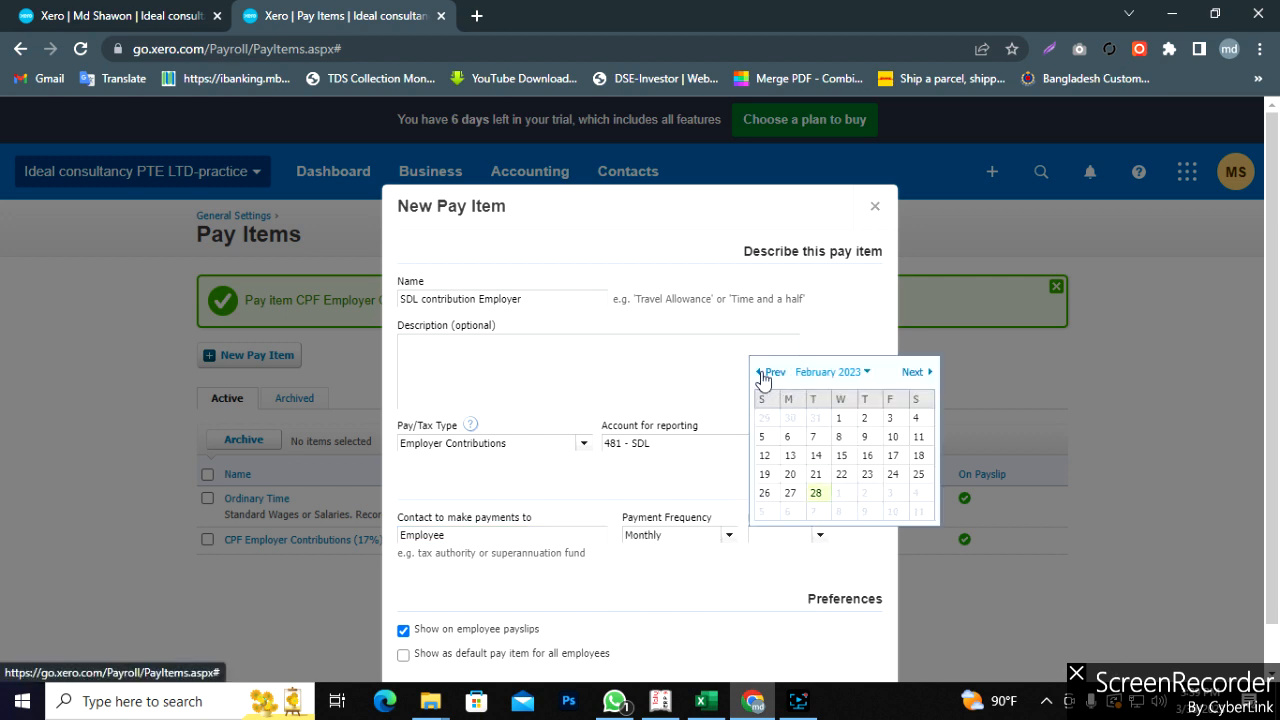
pyautogui.click(764, 375)
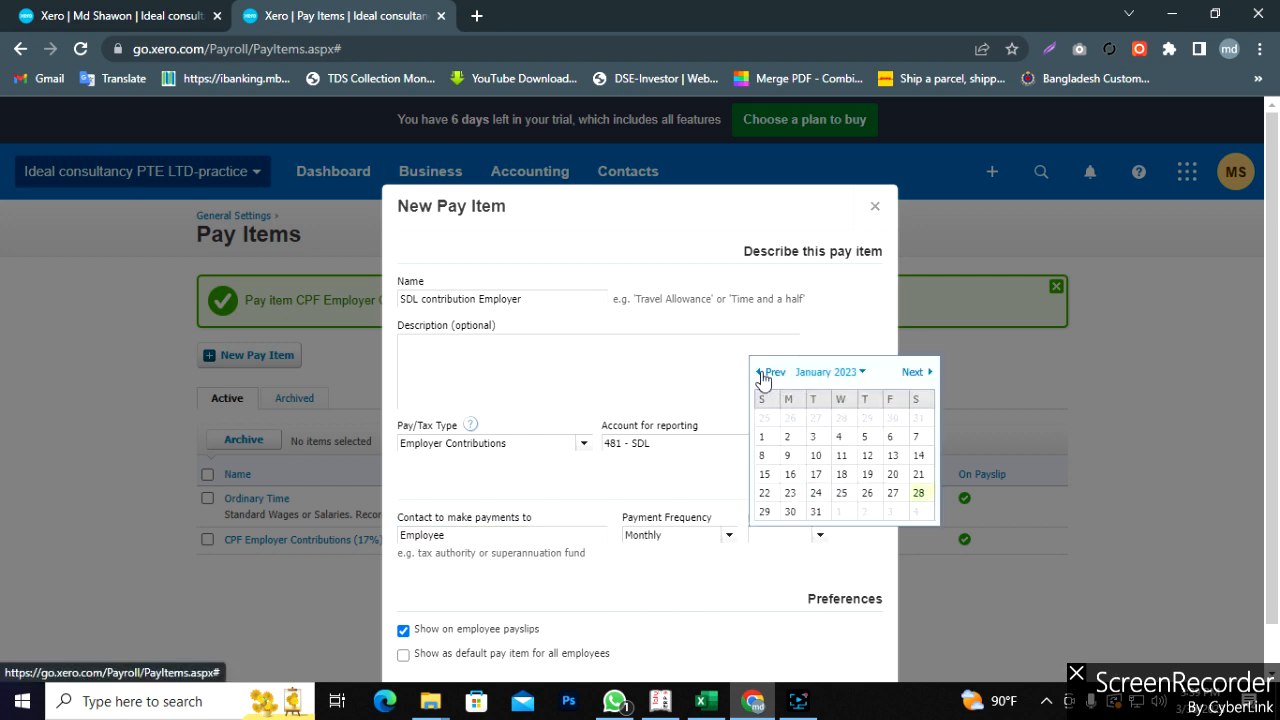
pyautogui.click(820, 512)
pyautogui.scroll(-1, 643, 571)
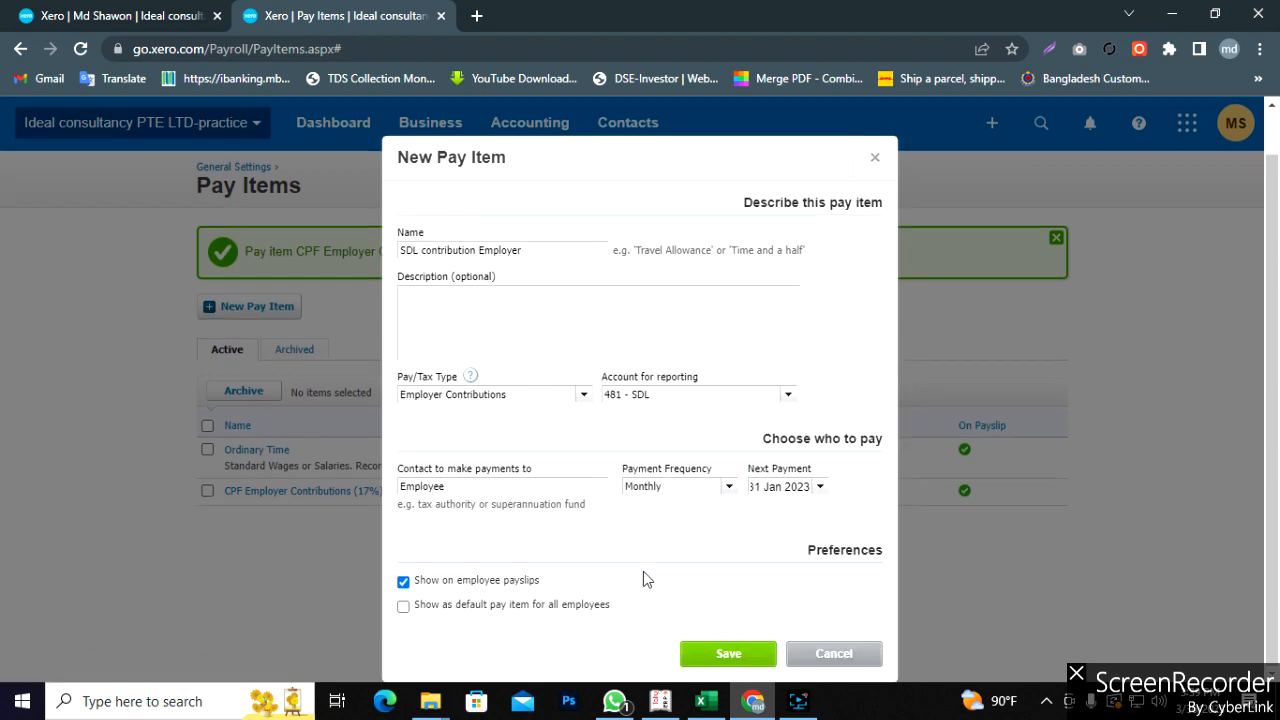
pyautogui.click(730, 650)
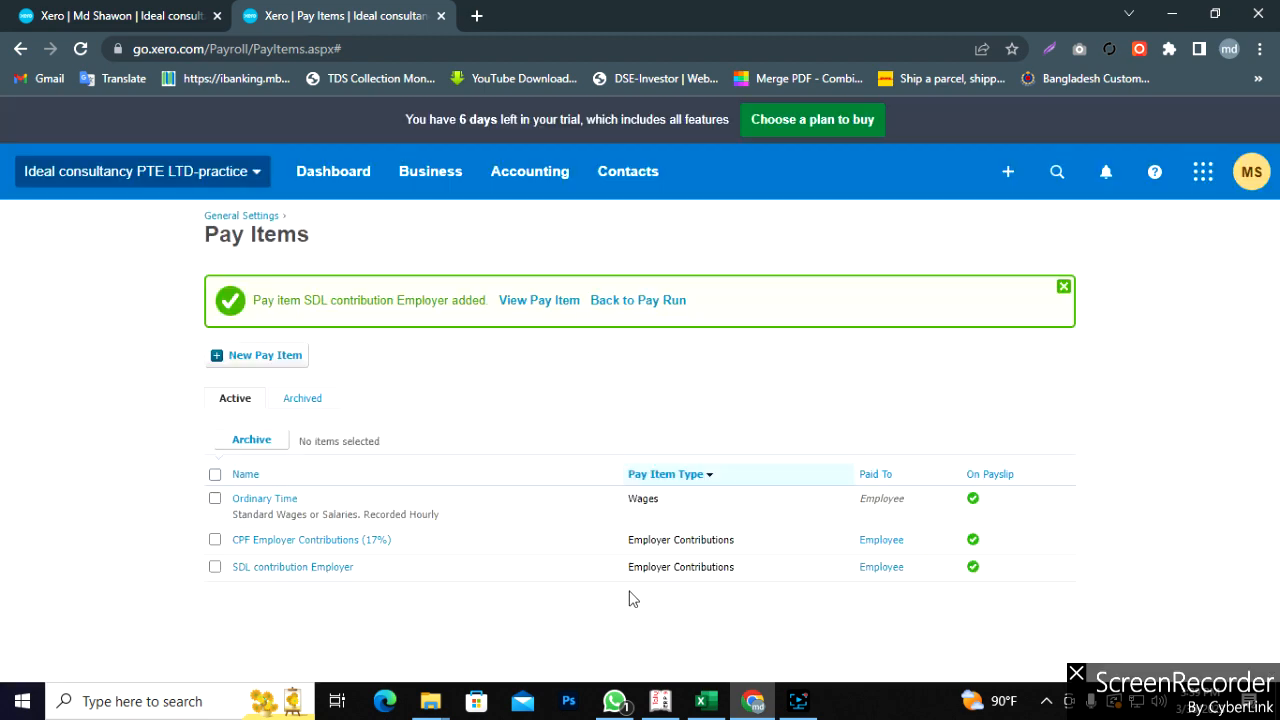
pyautogui.click(697, 705)
# - Name a new pay item 'CPF Employee Contribution (20%)' from Excel A6 and set type Deductions
pyautogui.click(71, 362)
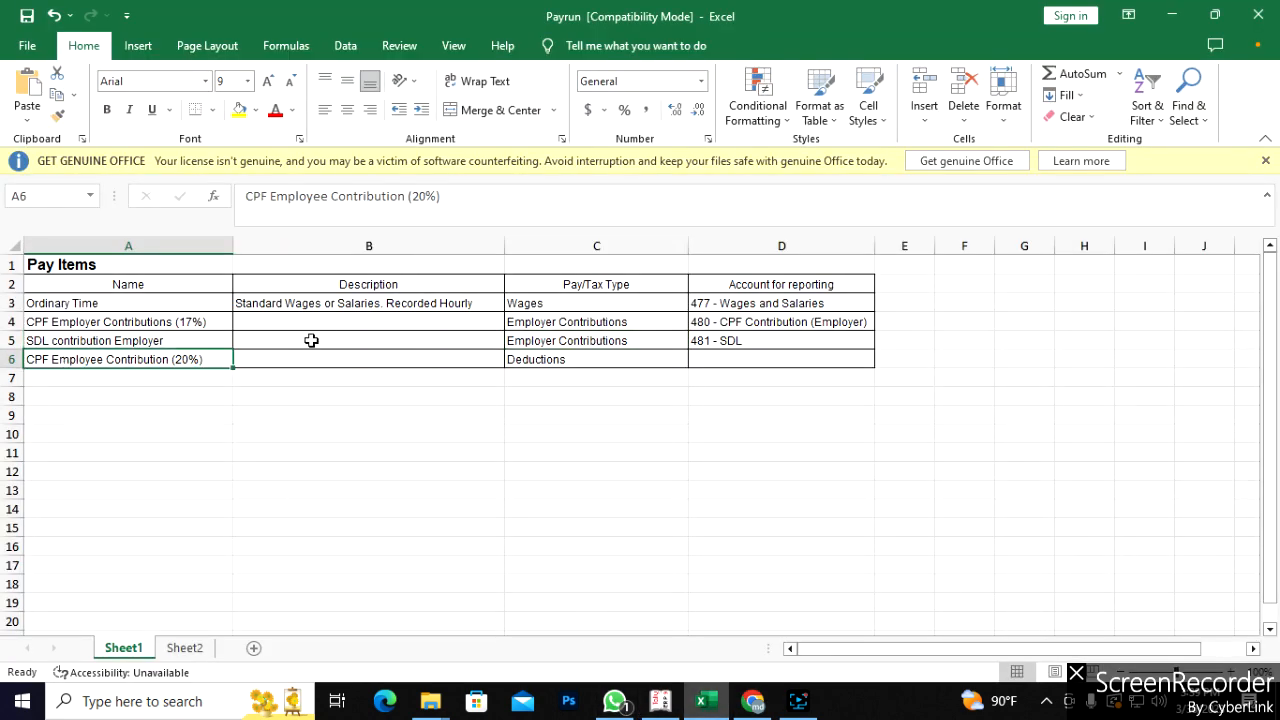
pyautogui.moveTo(442, 196); pyautogui.dragTo(250, 199)
pyautogui.hotkey('ctrl', 'c')
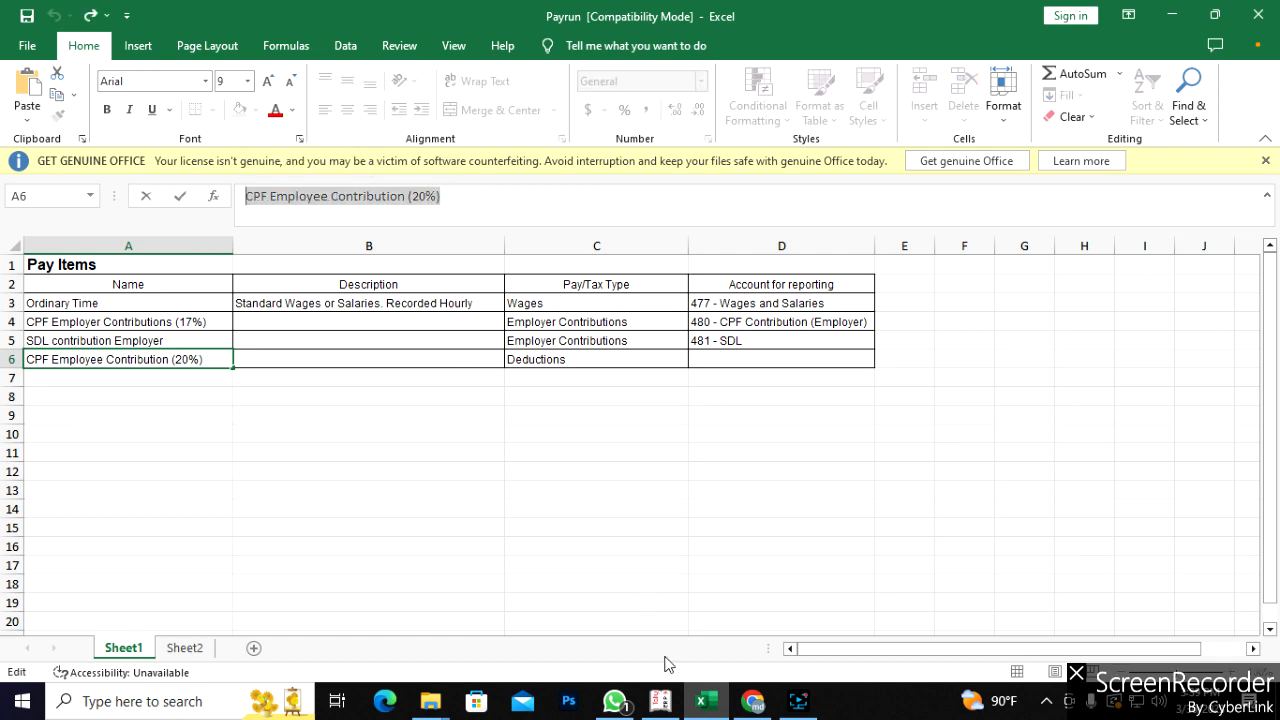
pyautogui.click(745, 705)
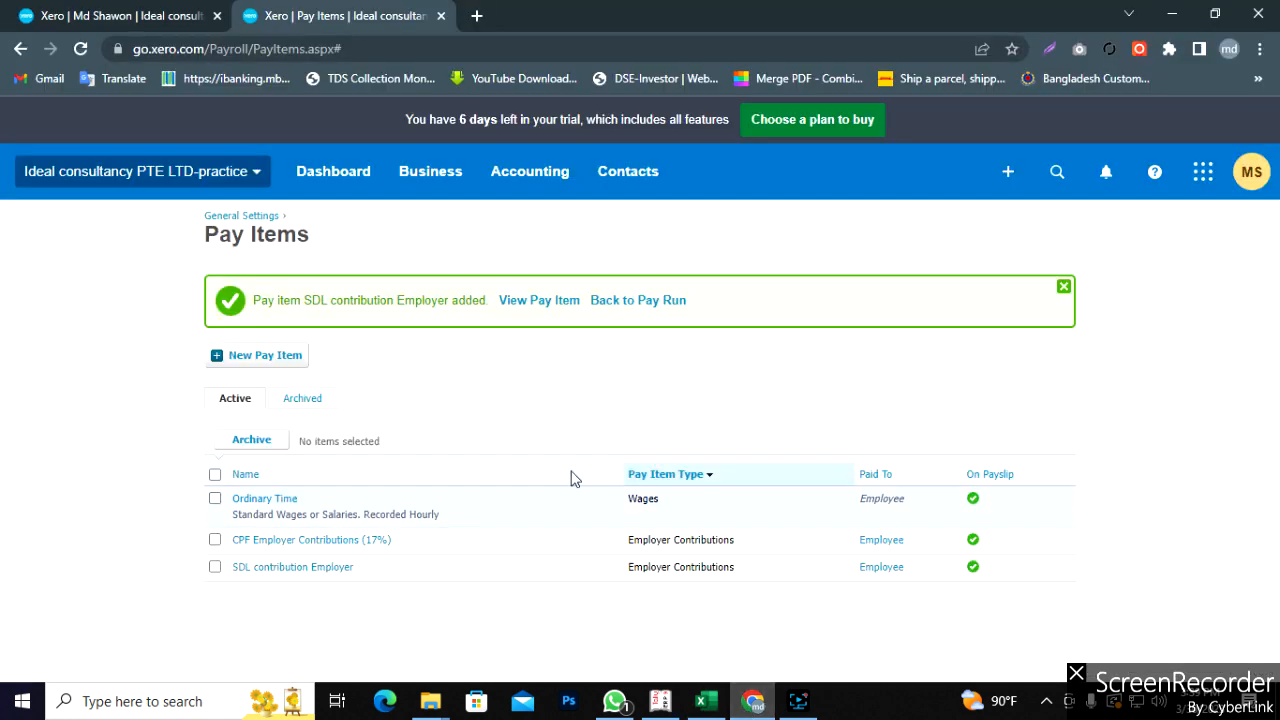
pyautogui.click(240, 356)
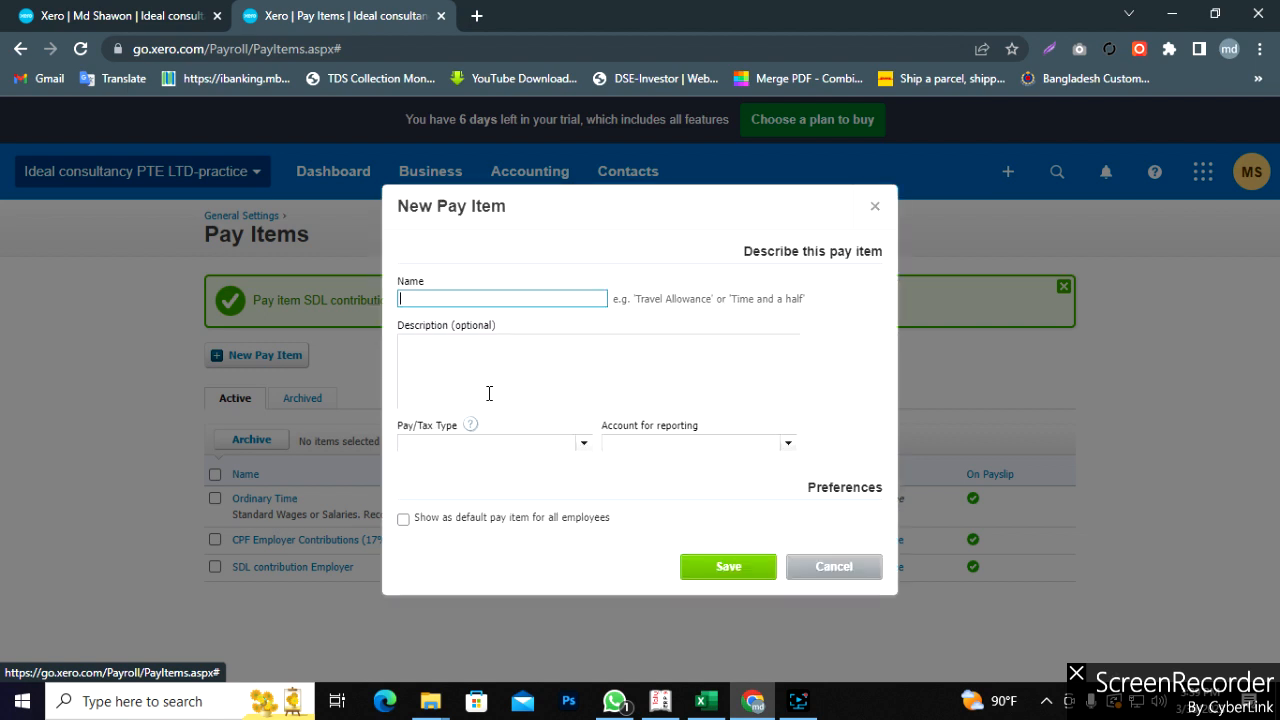
pyautogui.hotkey('ctrl', 'v')
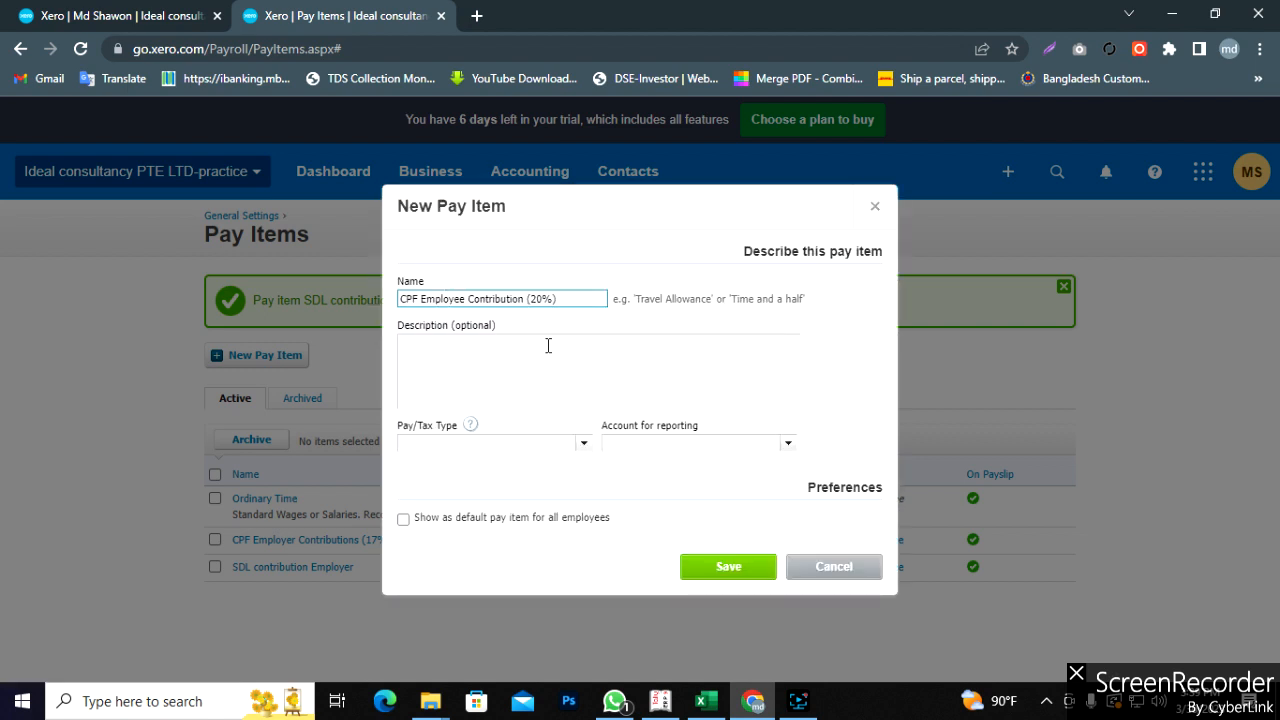
pyautogui.click(584, 445)
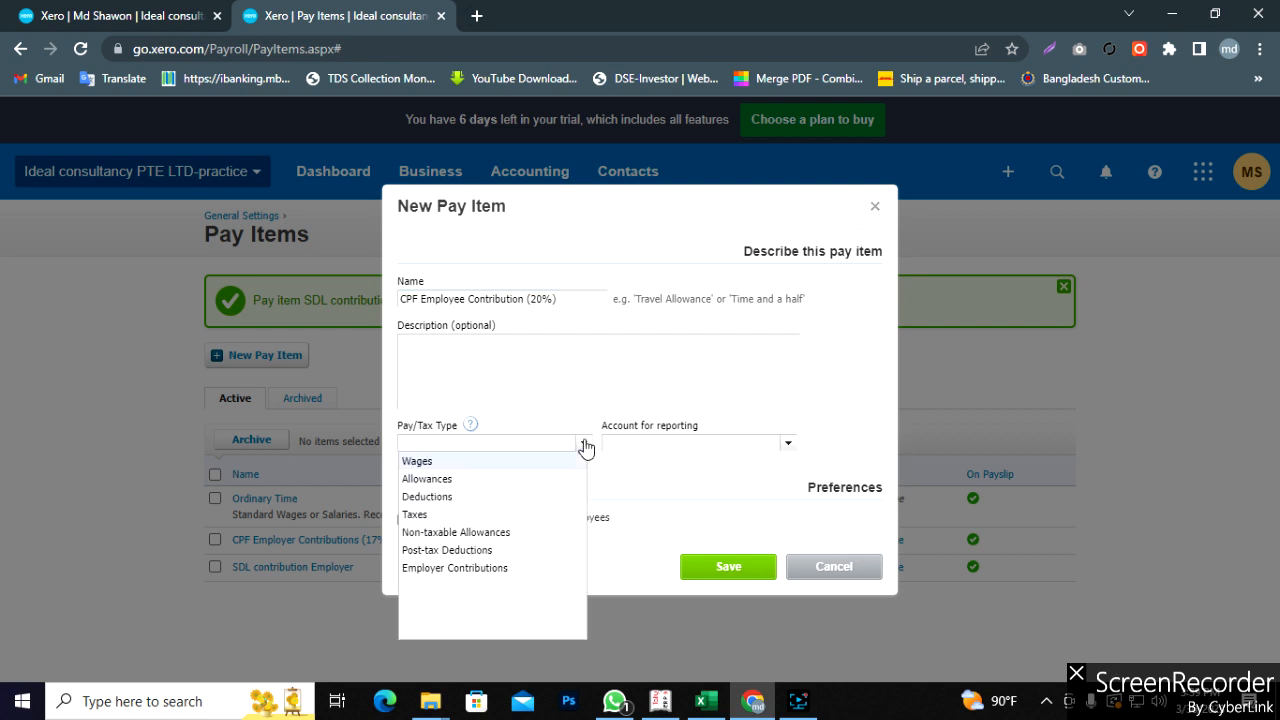
pyautogui.click(453, 497)
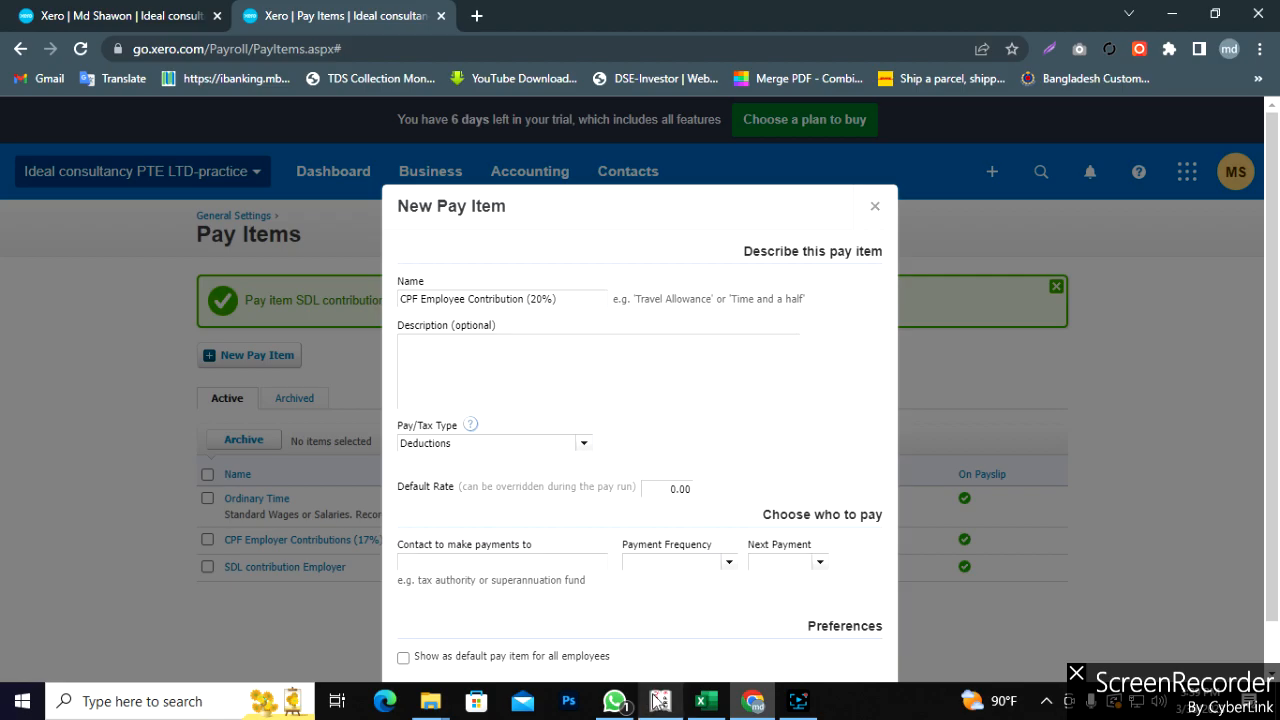
pyautogui.click(703, 701)
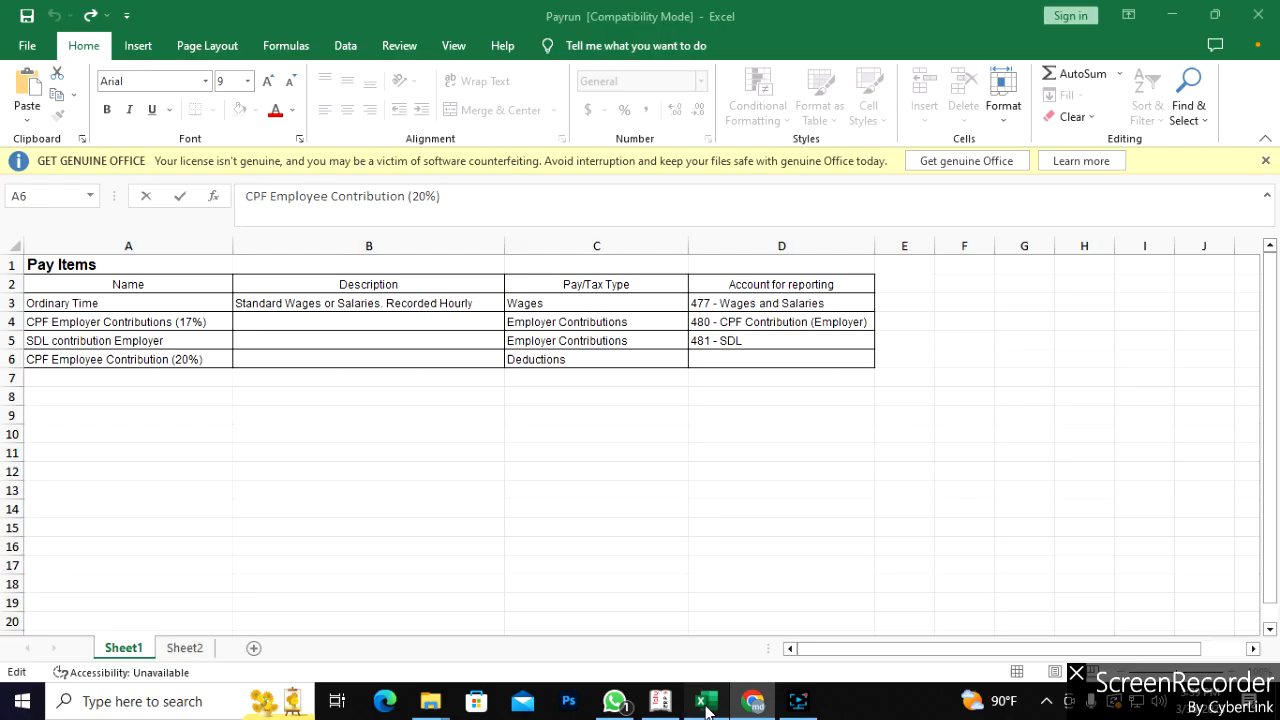
pyautogui.click(603, 326)
pyautogui.moveTo(603, 326); pyautogui.dragTo(603, 340)
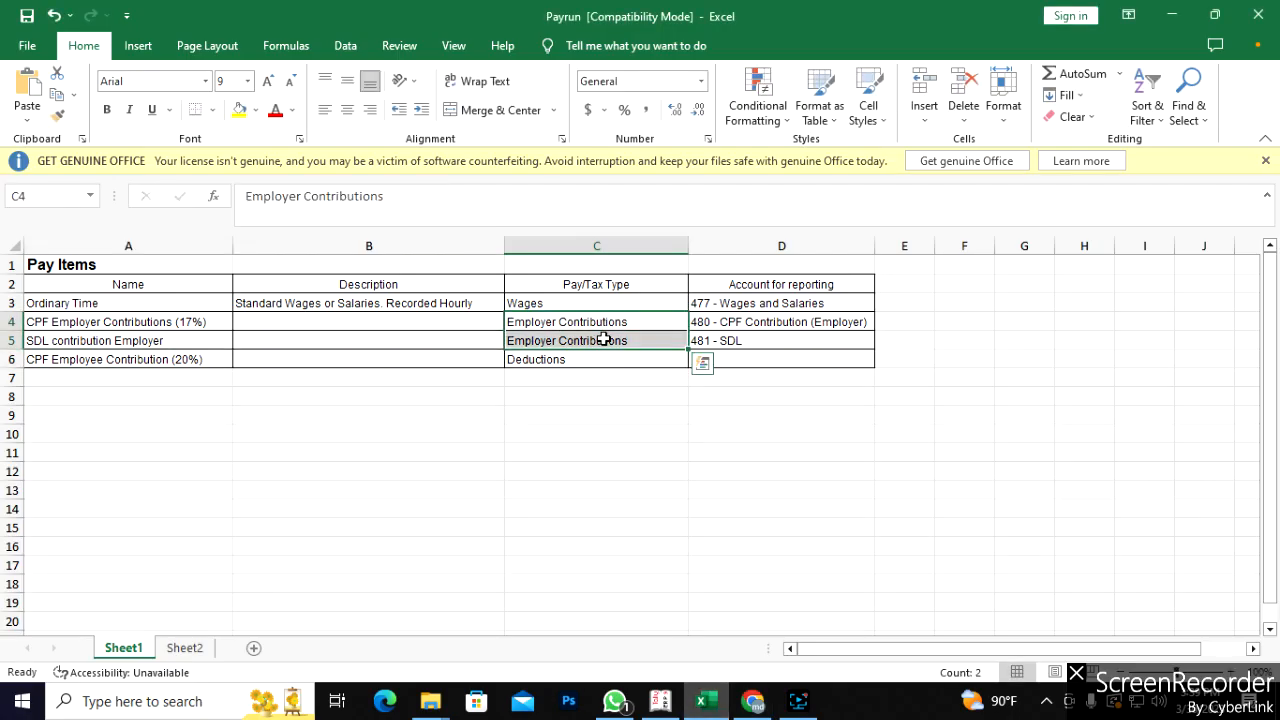
pyautogui.click(569, 362)
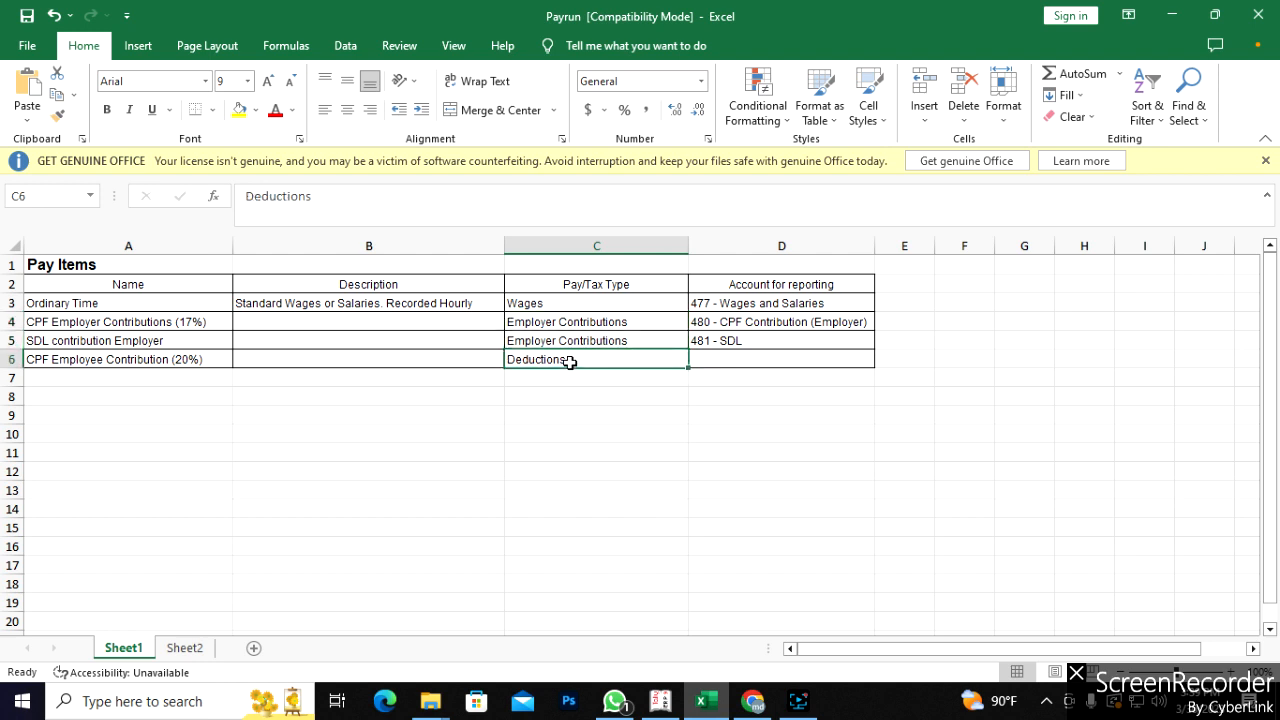
pyautogui.moveTo(580, 321); pyautogui.dragTo(579, 333)
pyautogui.moveTo(189, 320); pyautogui.dragTo(183, 333)
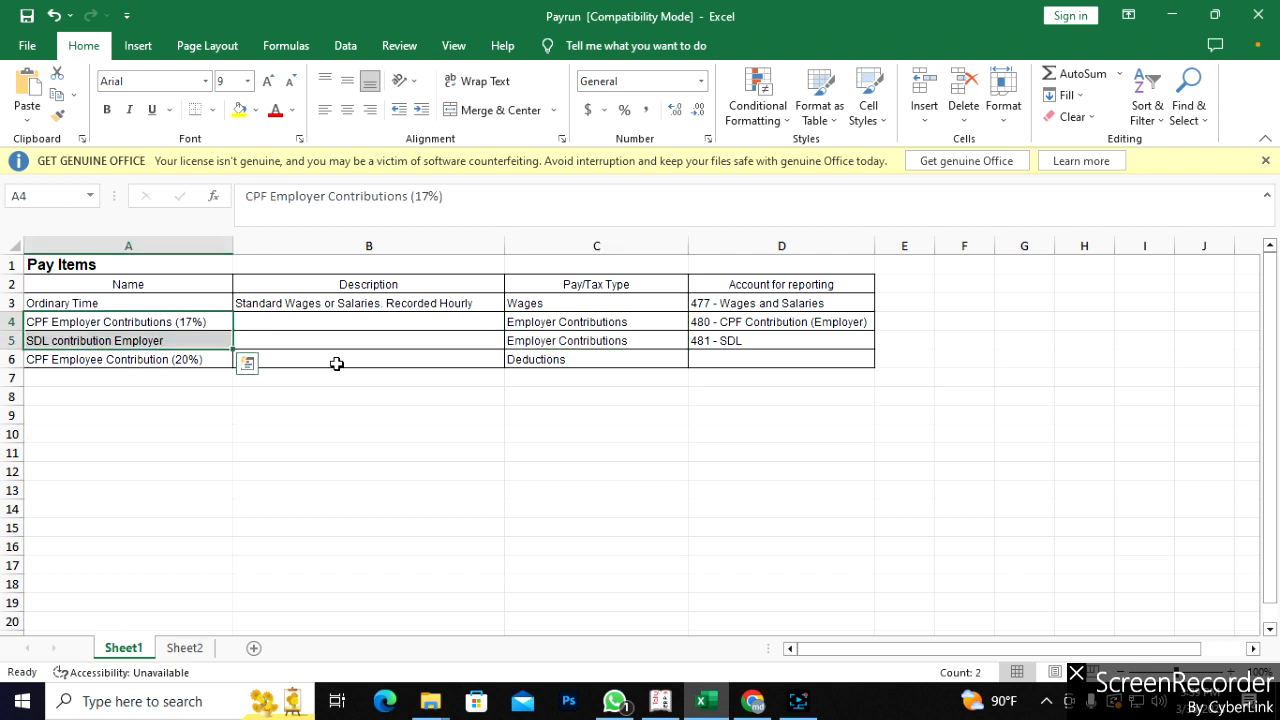
pyautogui.click(518, 363)
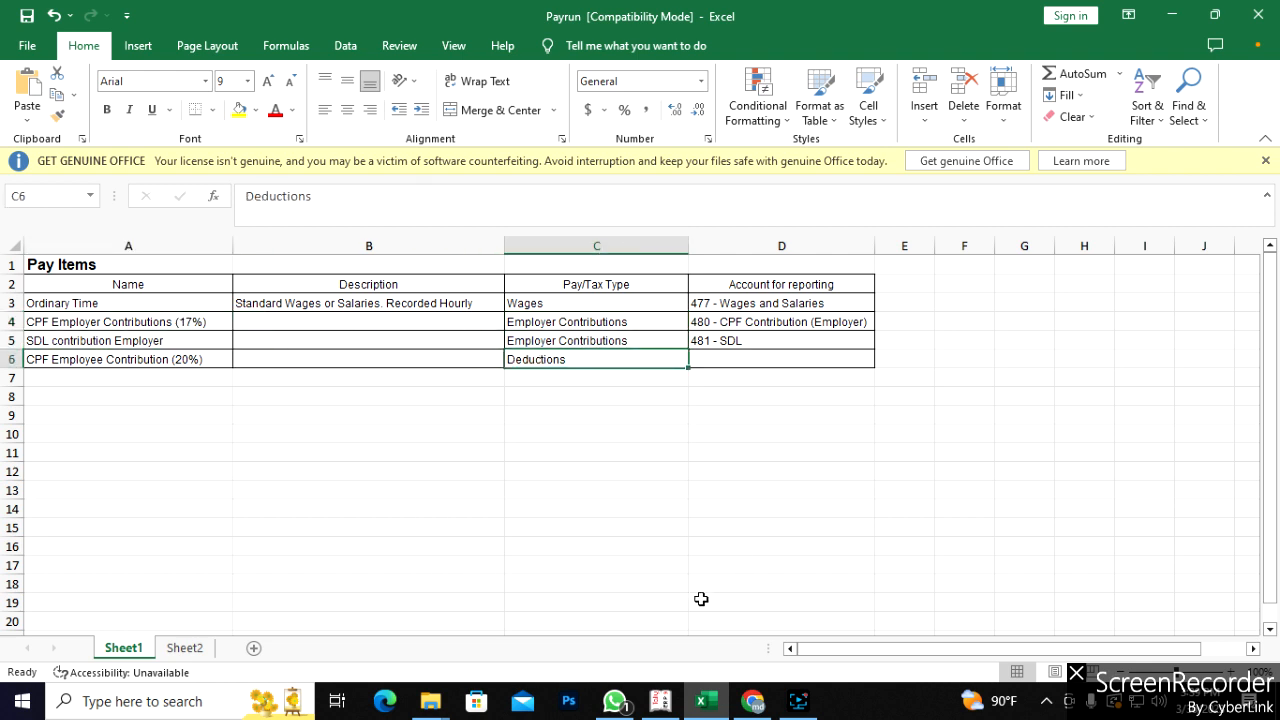
# - Pay CPF Employee Contribution (20%) to Employee monthly from 31 Jan 2023, as a default, and save
pyautogui.click(753, 700)
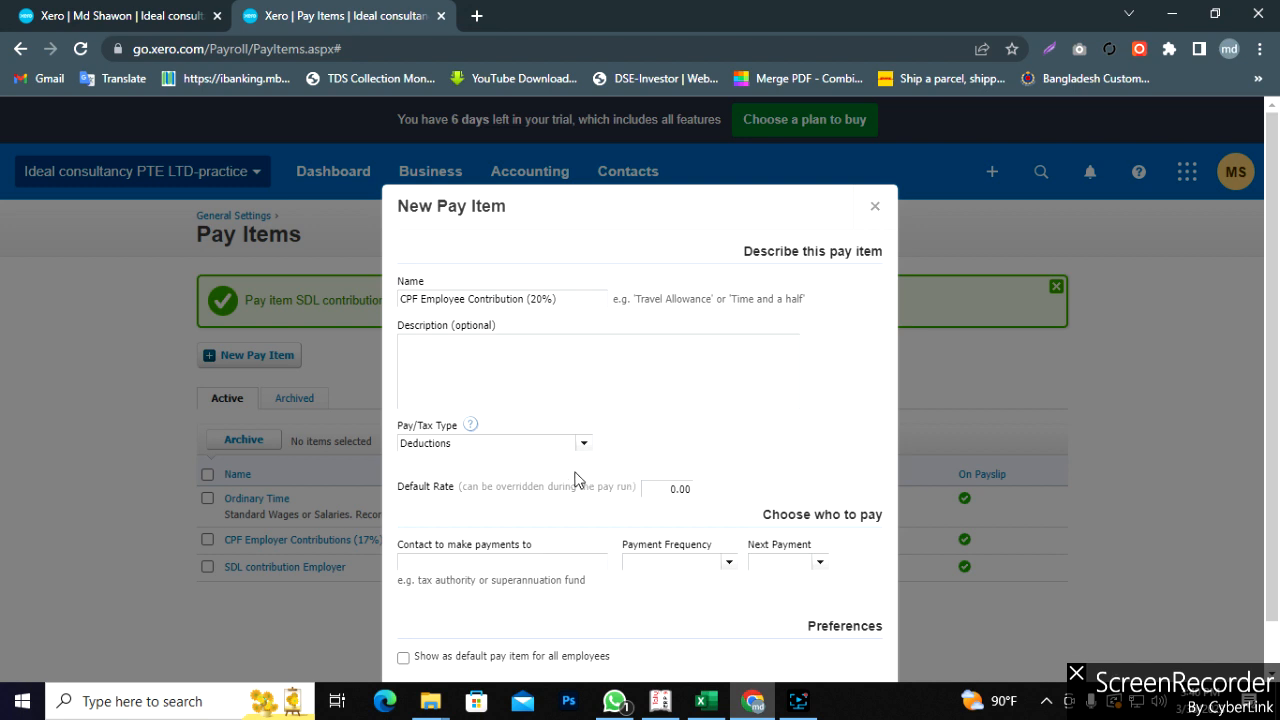
pyautogui.scroll(-1, 632, 514)
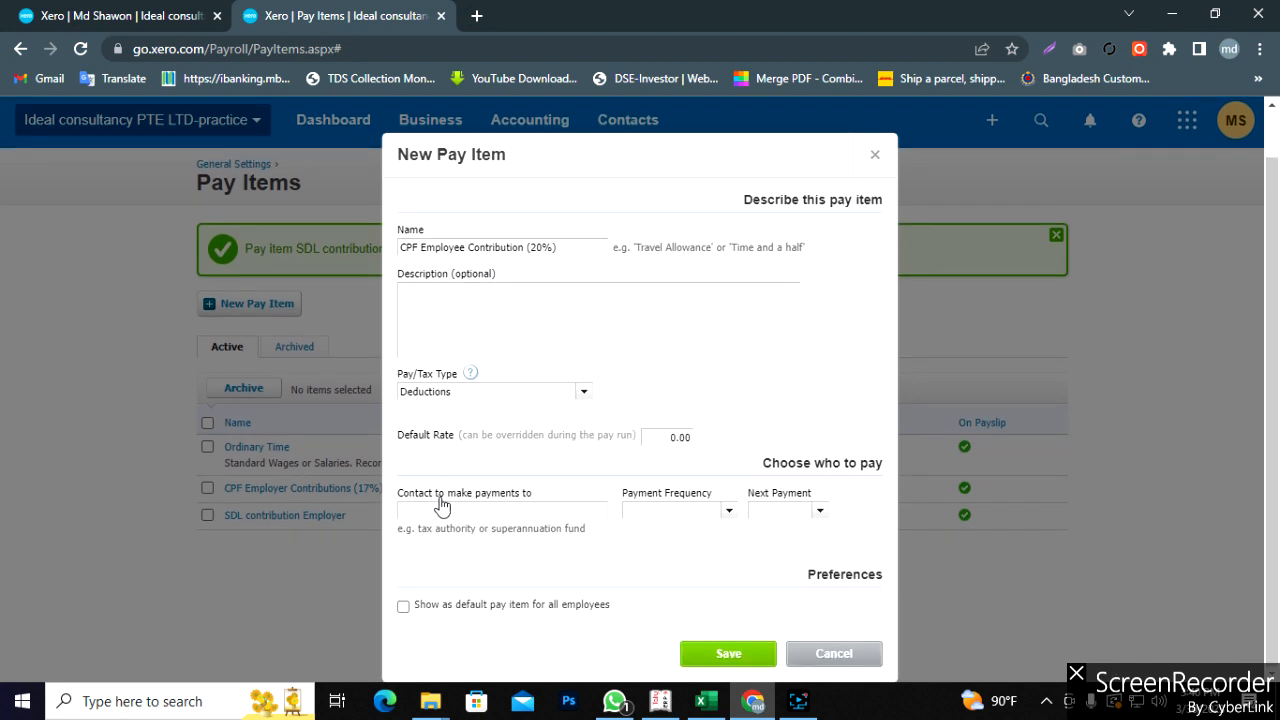
pyautogui.click(541, 511)
pyautogui.write('Em')
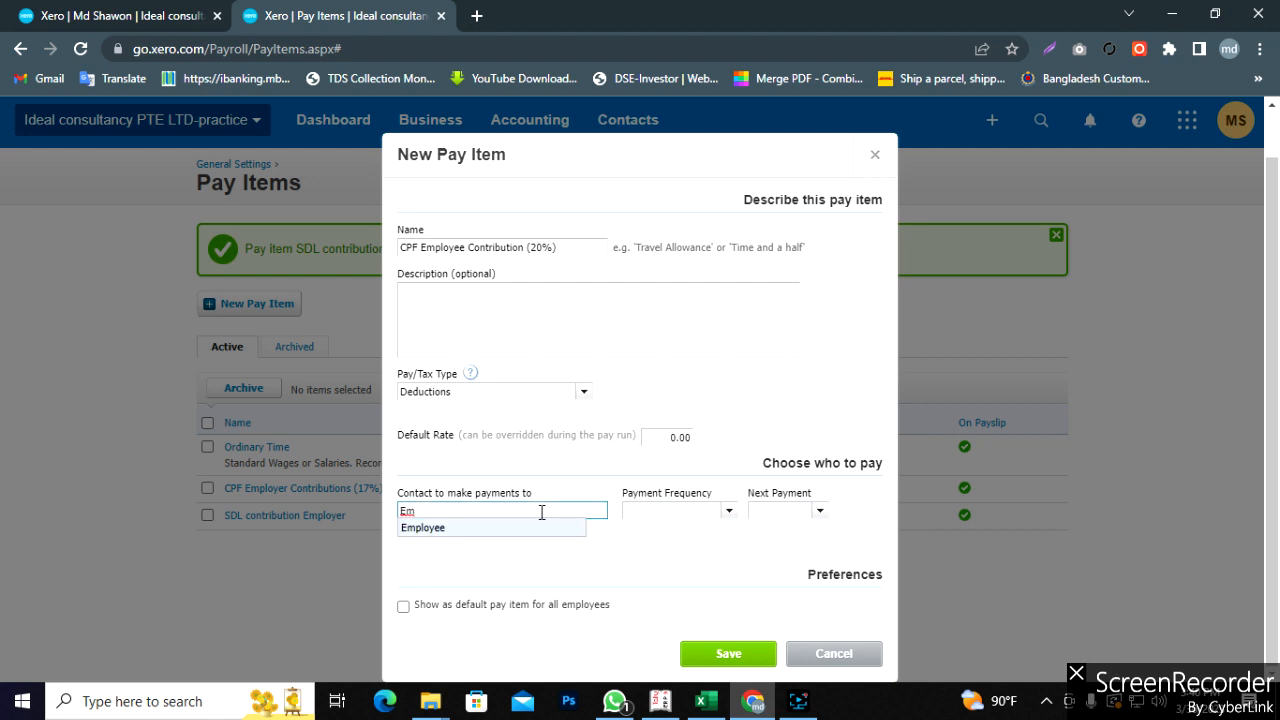
pyautogui.click(445, 524)
pyautogui.click(729, 512)
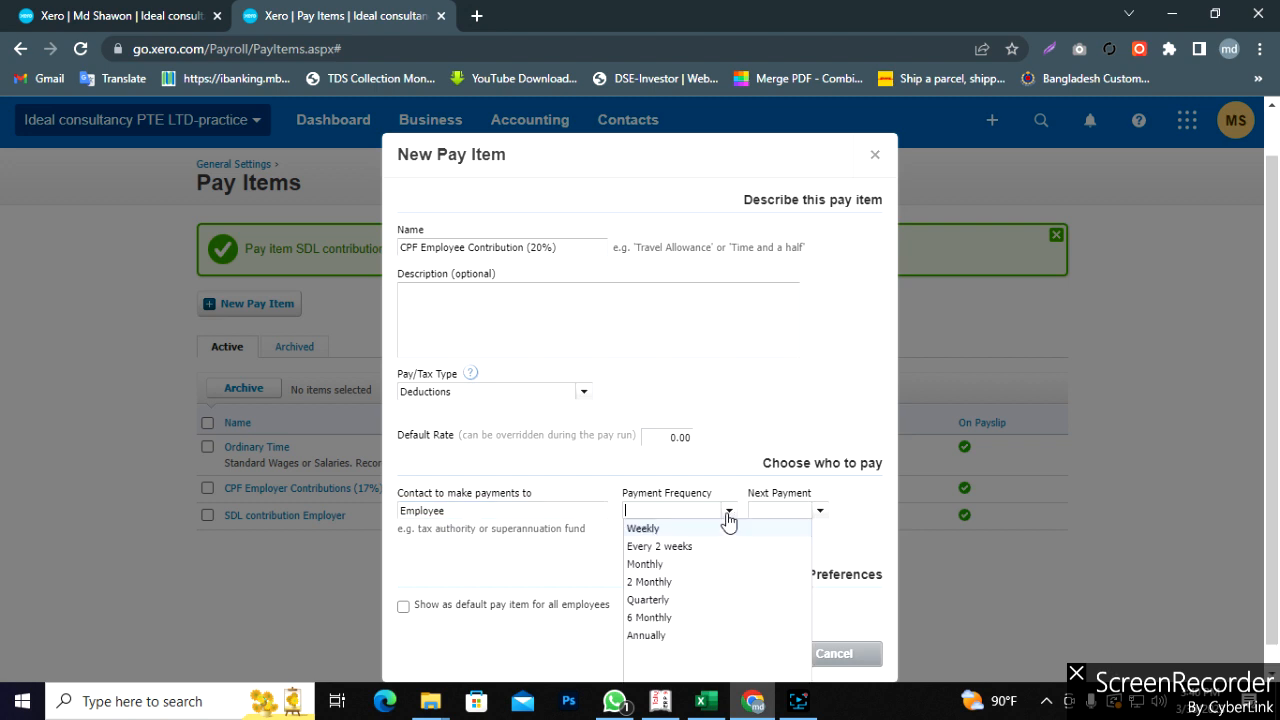
pyautogui.click(662, 560)
pyautogui.click(819, 511)
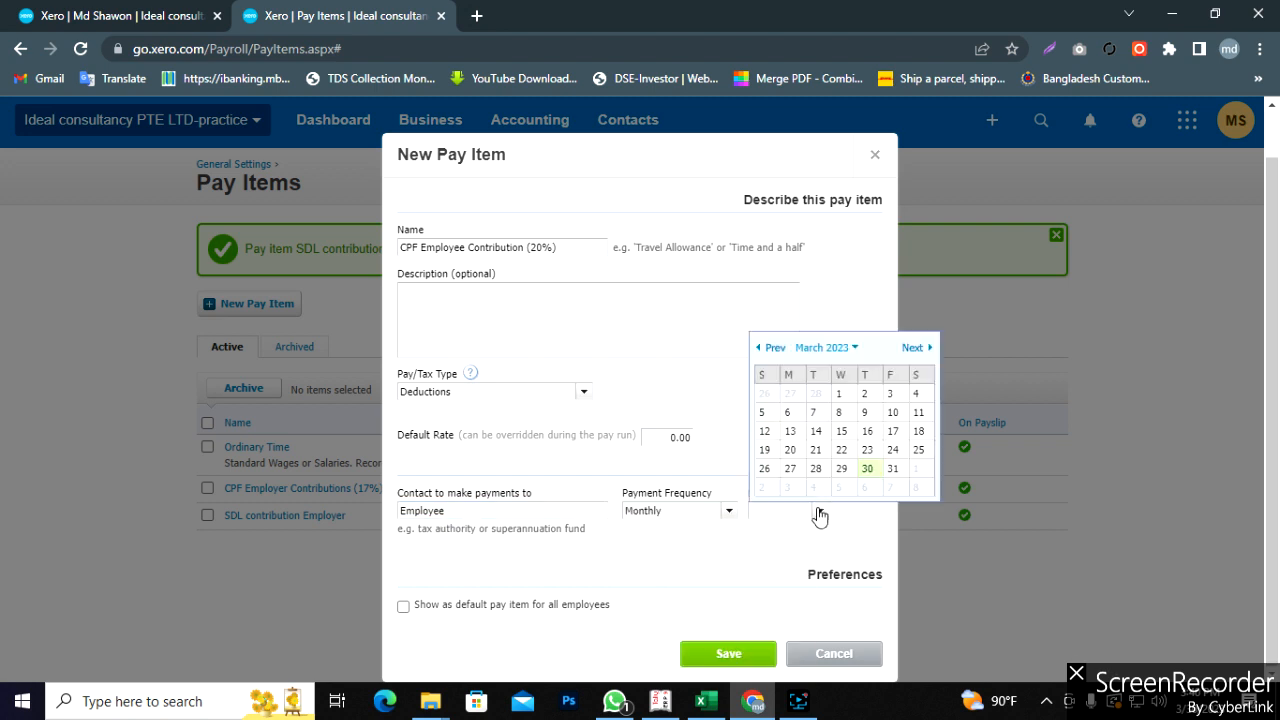
pyautogui.click(760, 350)
pyautogui.click(760, 350)
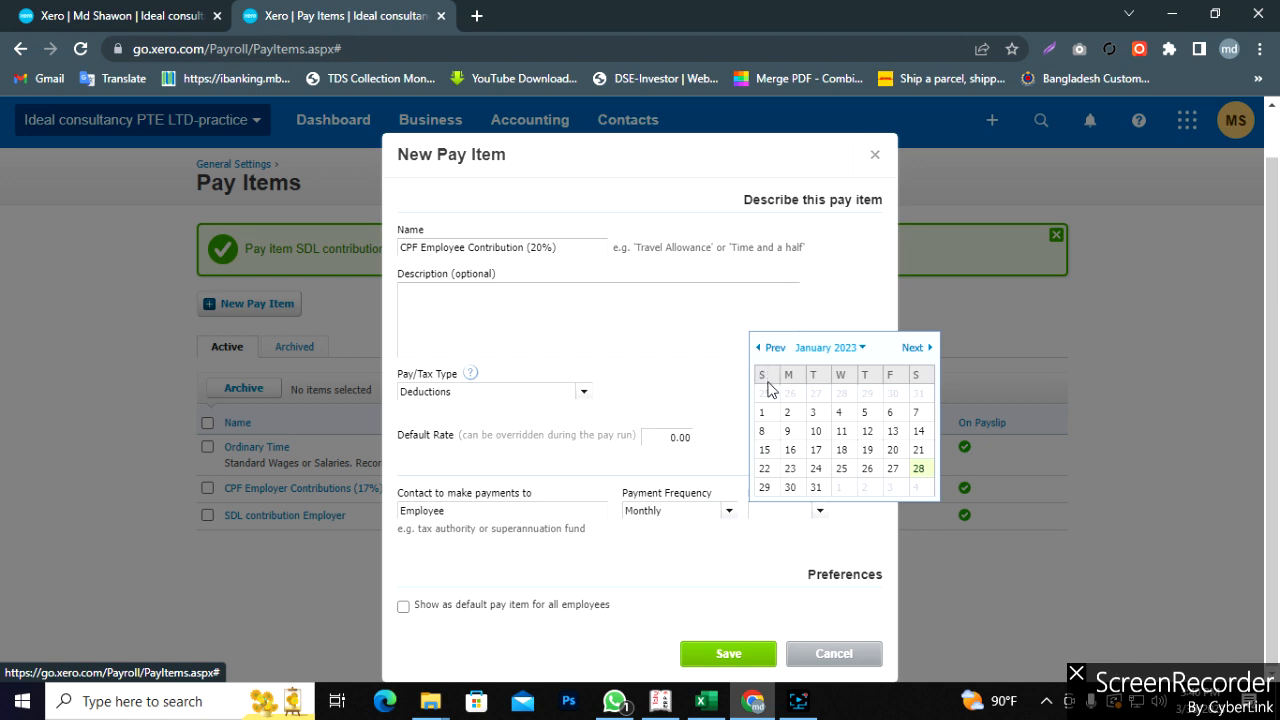
pyautogui.click(817, 488)
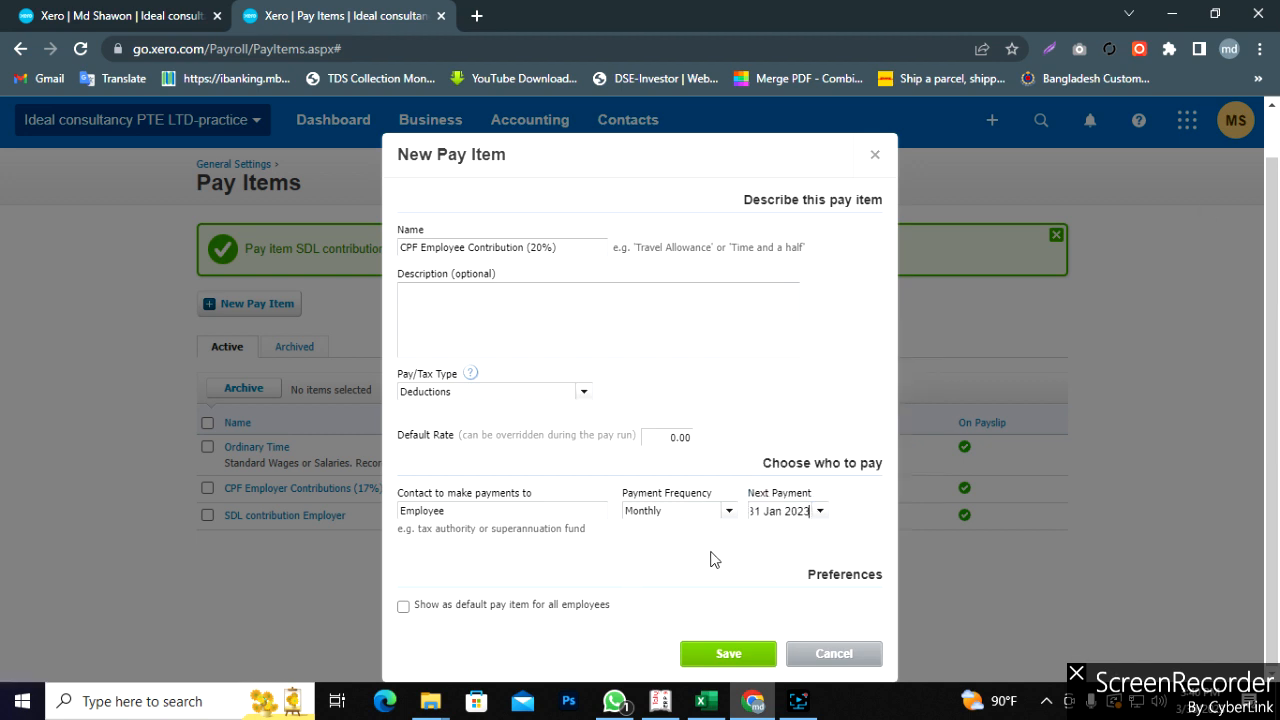
pyautogui.click(404, 607)
pyautogui.click(729, 654)
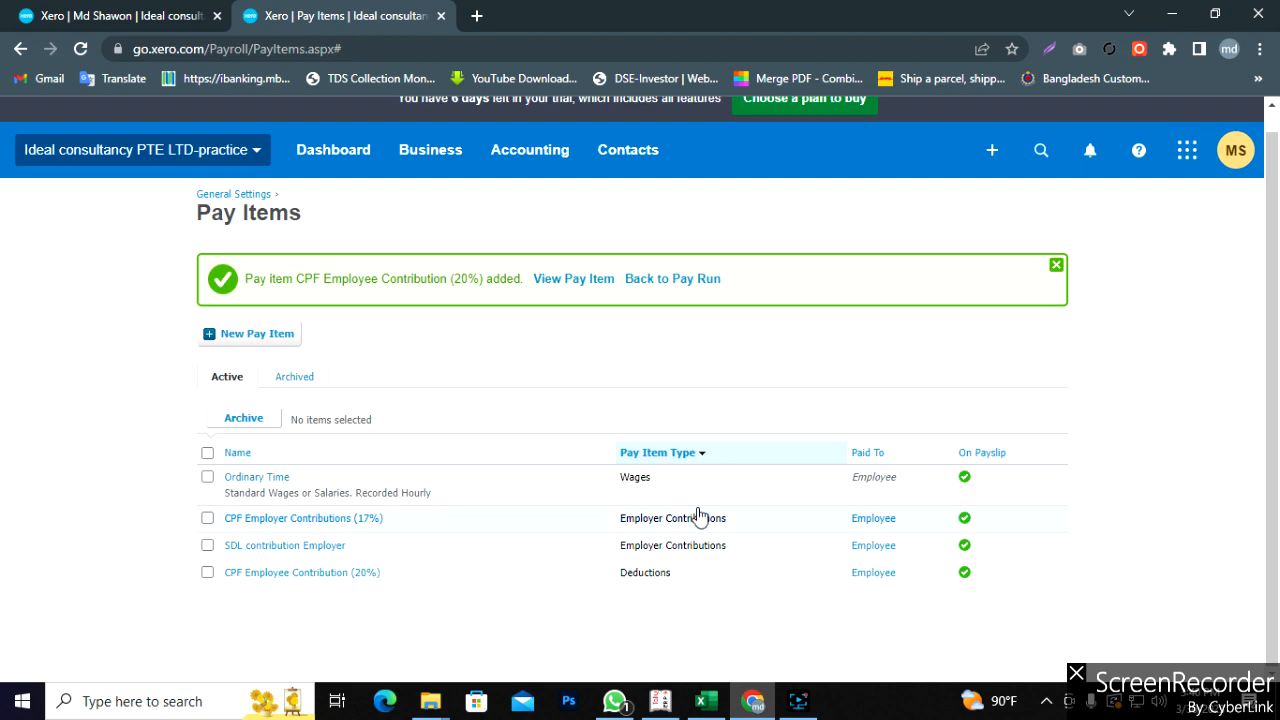
pyautogui.moveTo(430, 701)
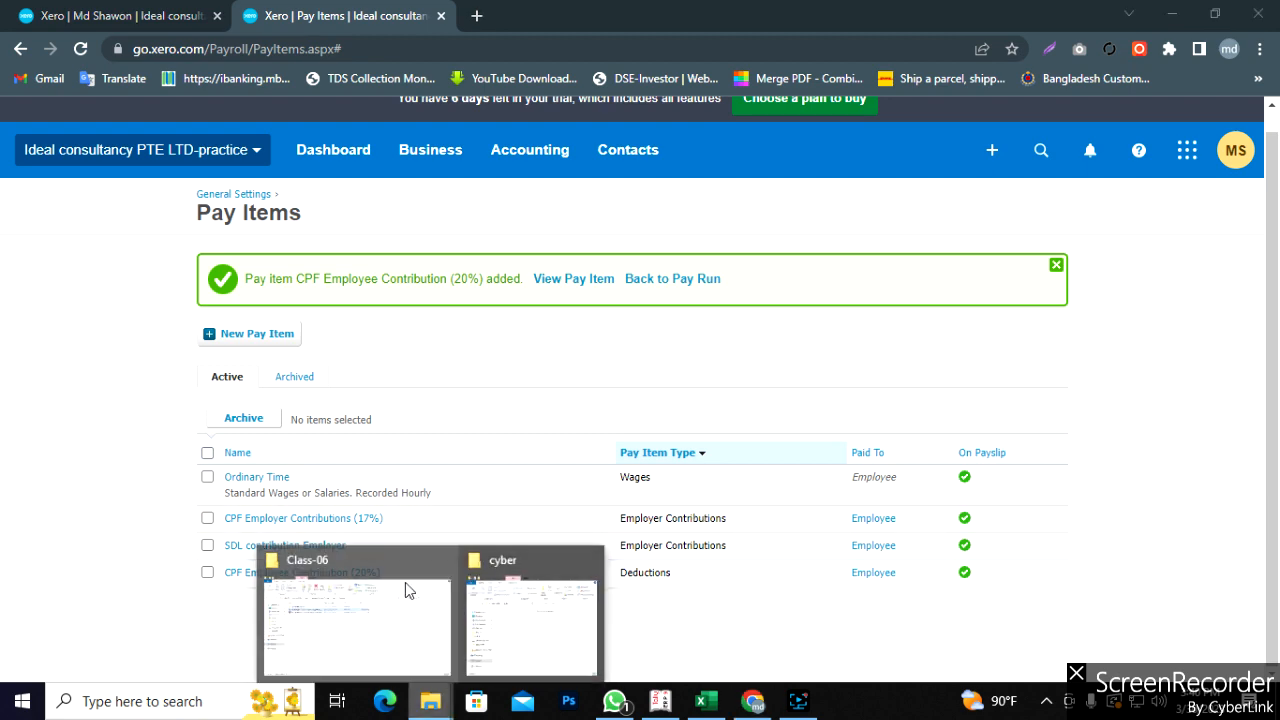
pyautogui.click(701, 701)
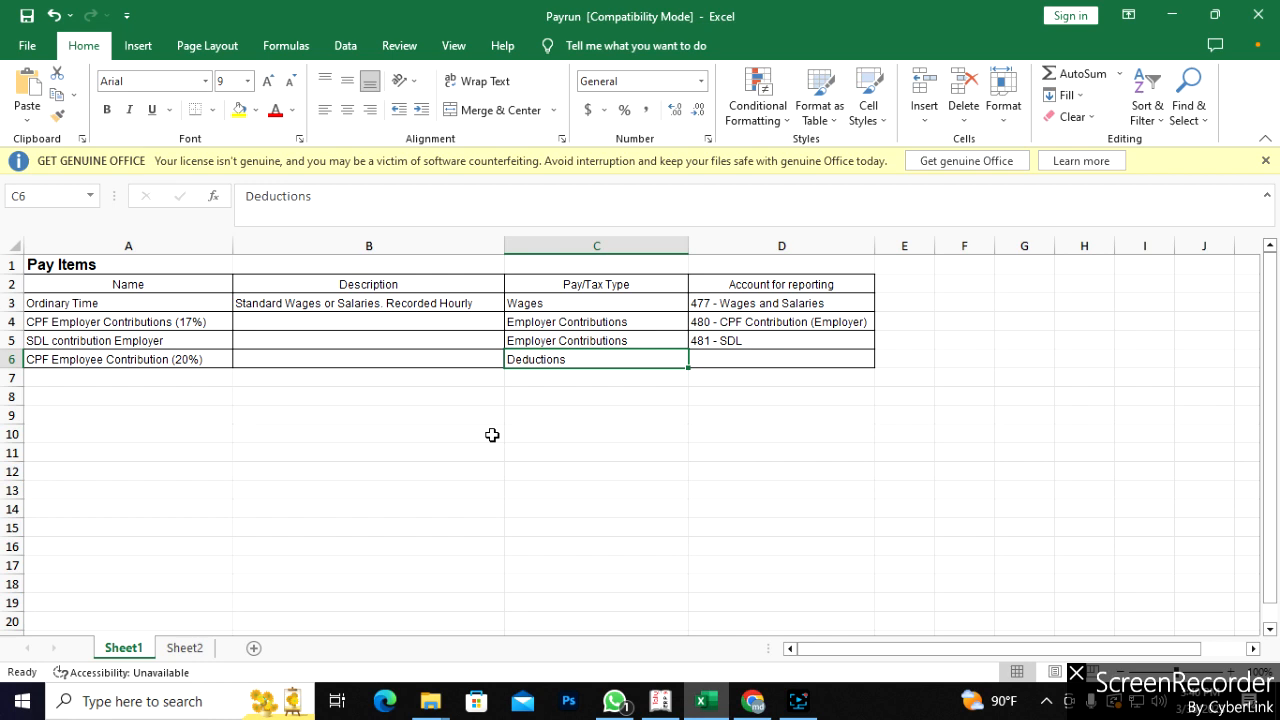
pyautogui.click(605, 435)
pyautogui.click(117, 381)
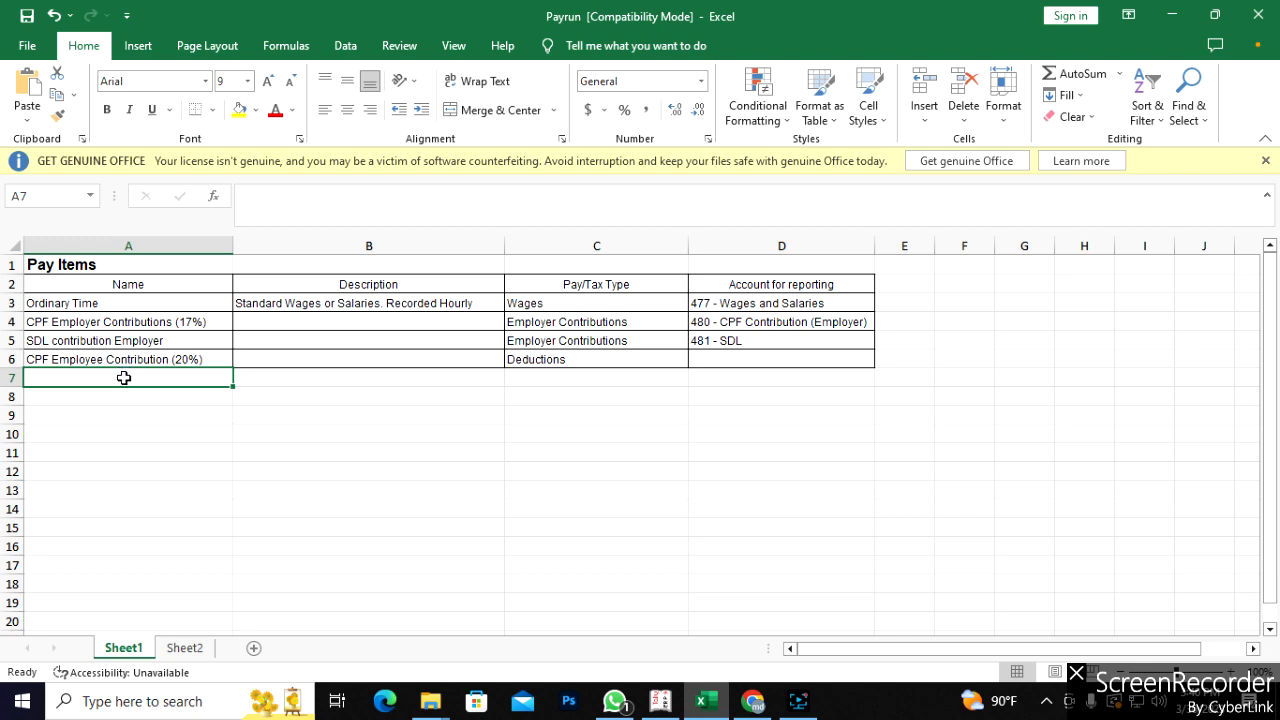
pyautogui.click(753, 701)
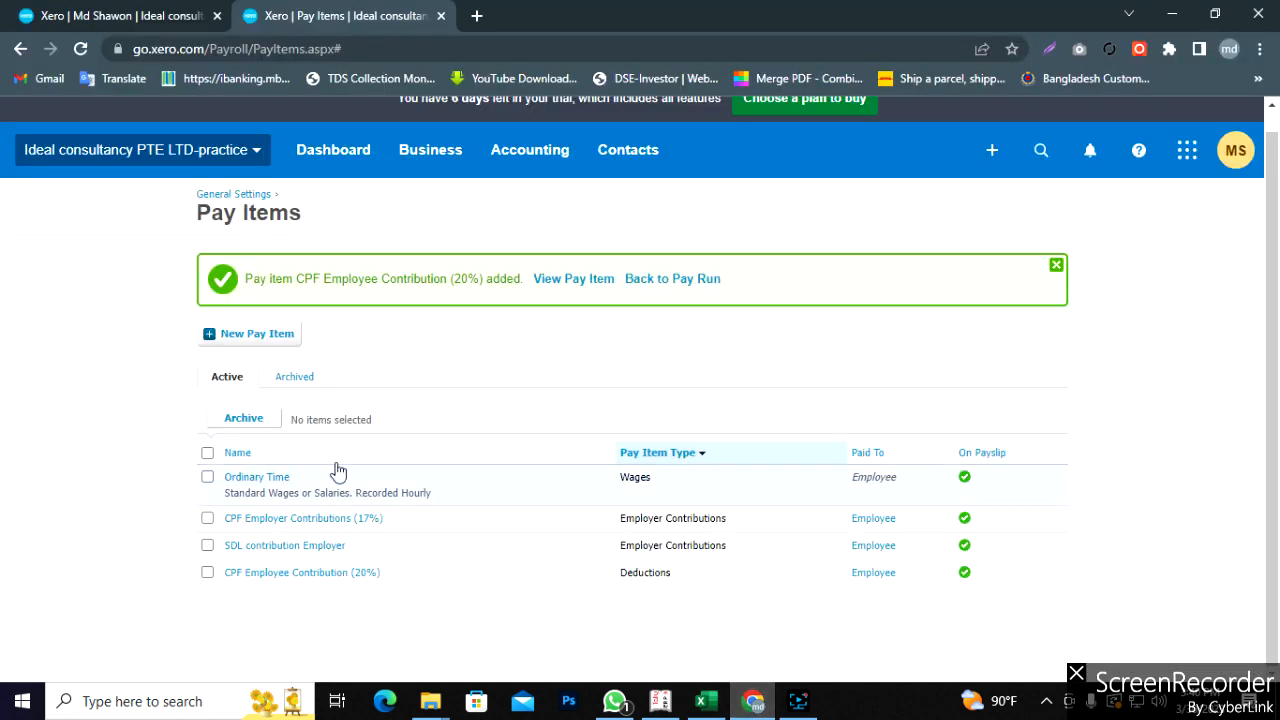
# - Start a new pay item named Medical Allowence with Pay/Tax Type Allowances
pyautogui.click(252, 335)
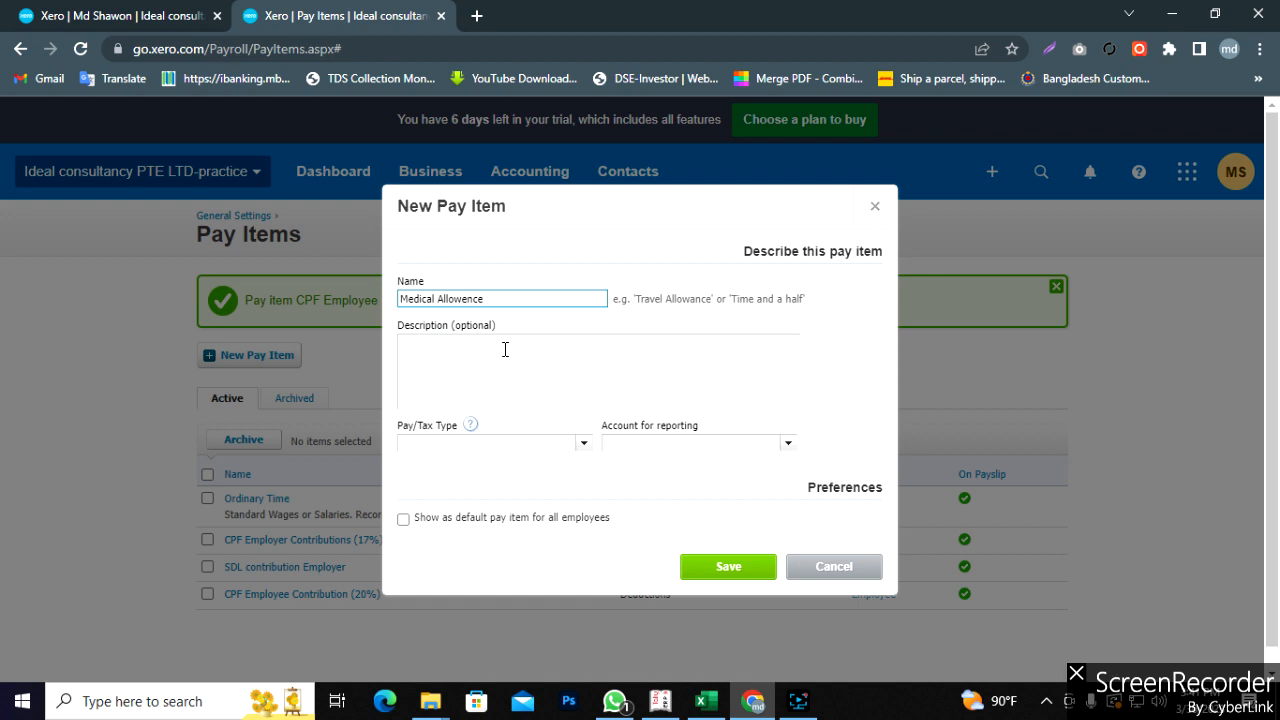
pyautogui.click(504, 355)
pyautogui.click(472, 298)
pyautogui.rightClick(478, 300)
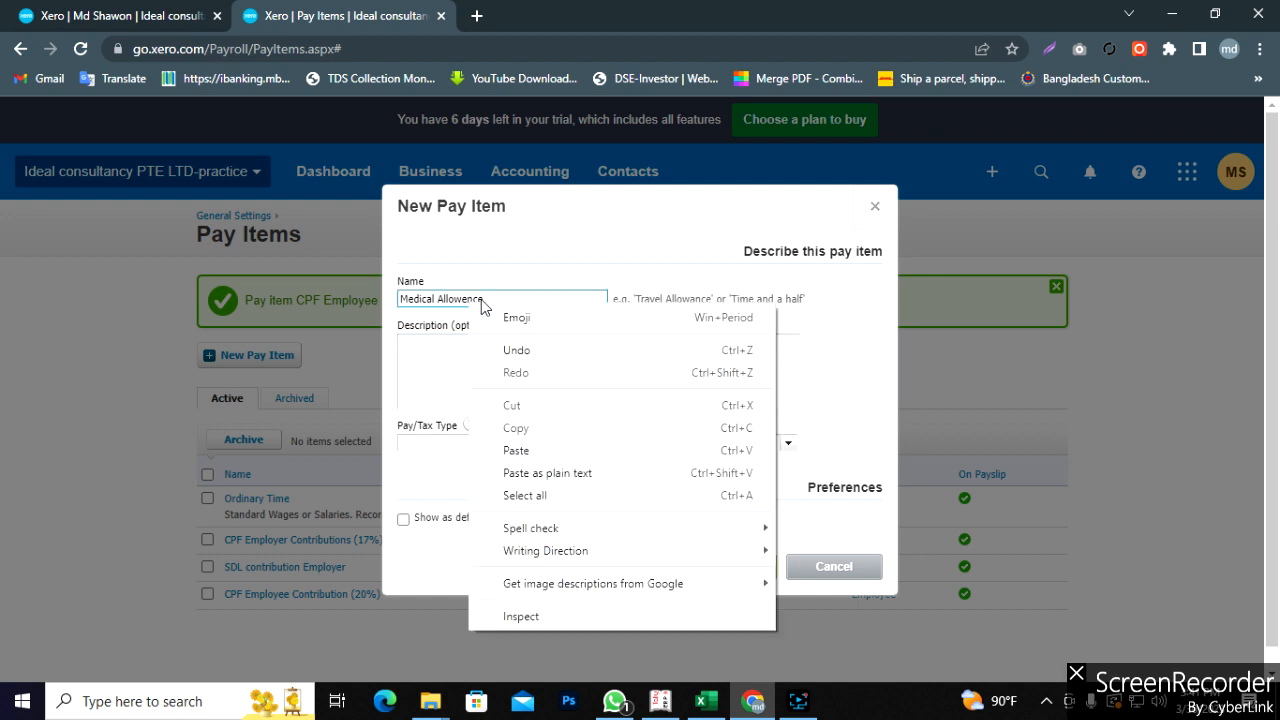
pyautogui.click(475, 300)
pyautogui.click(469, 384)
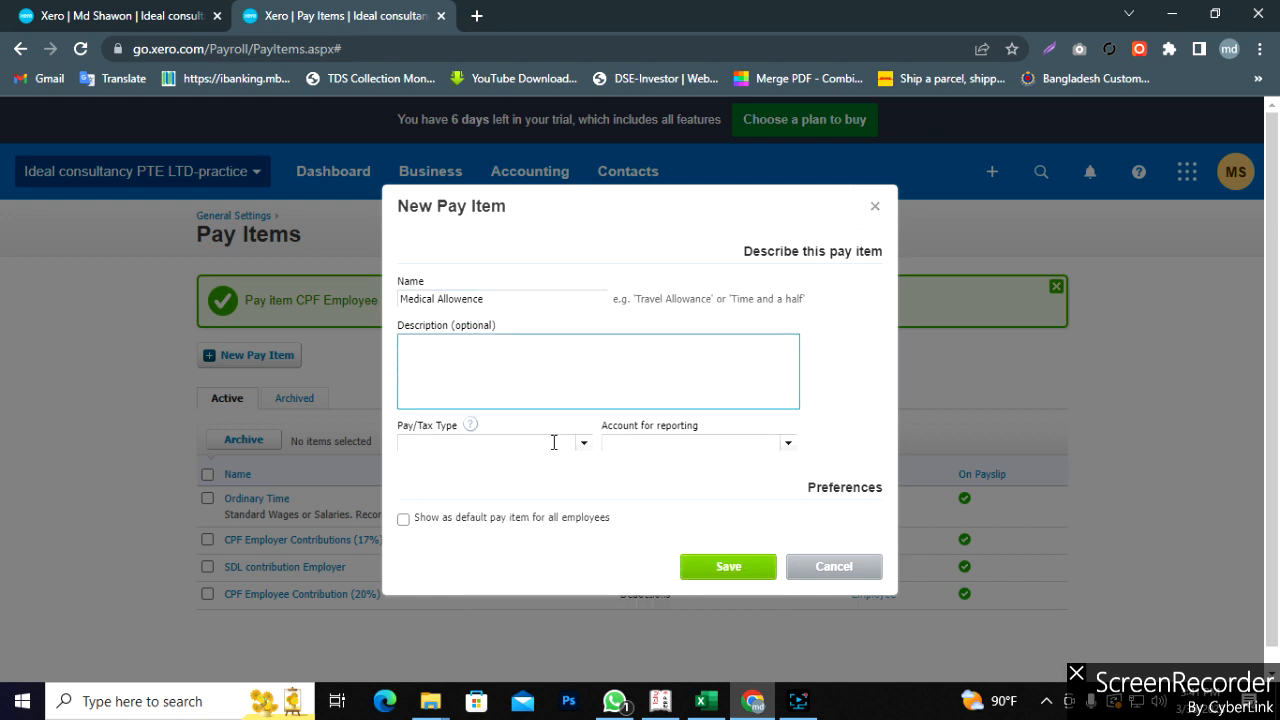
pyautogui.click(584, 446)
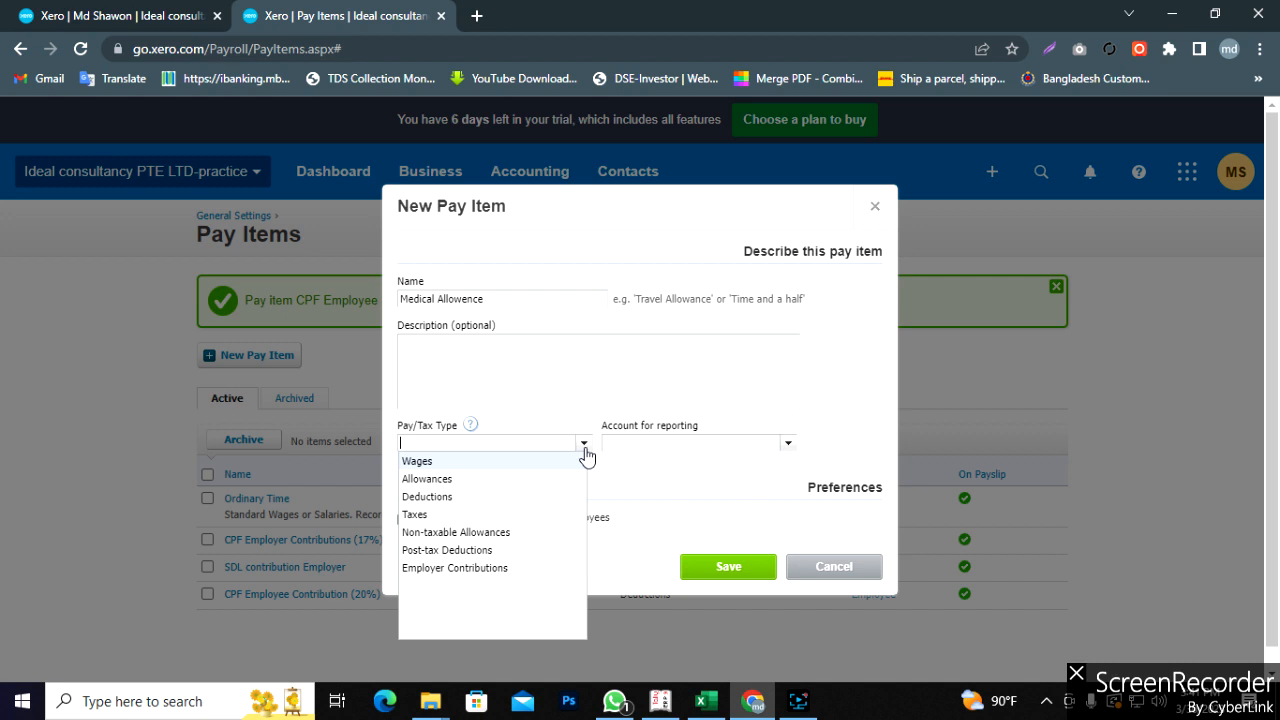
pyautogui.click(453, 482)
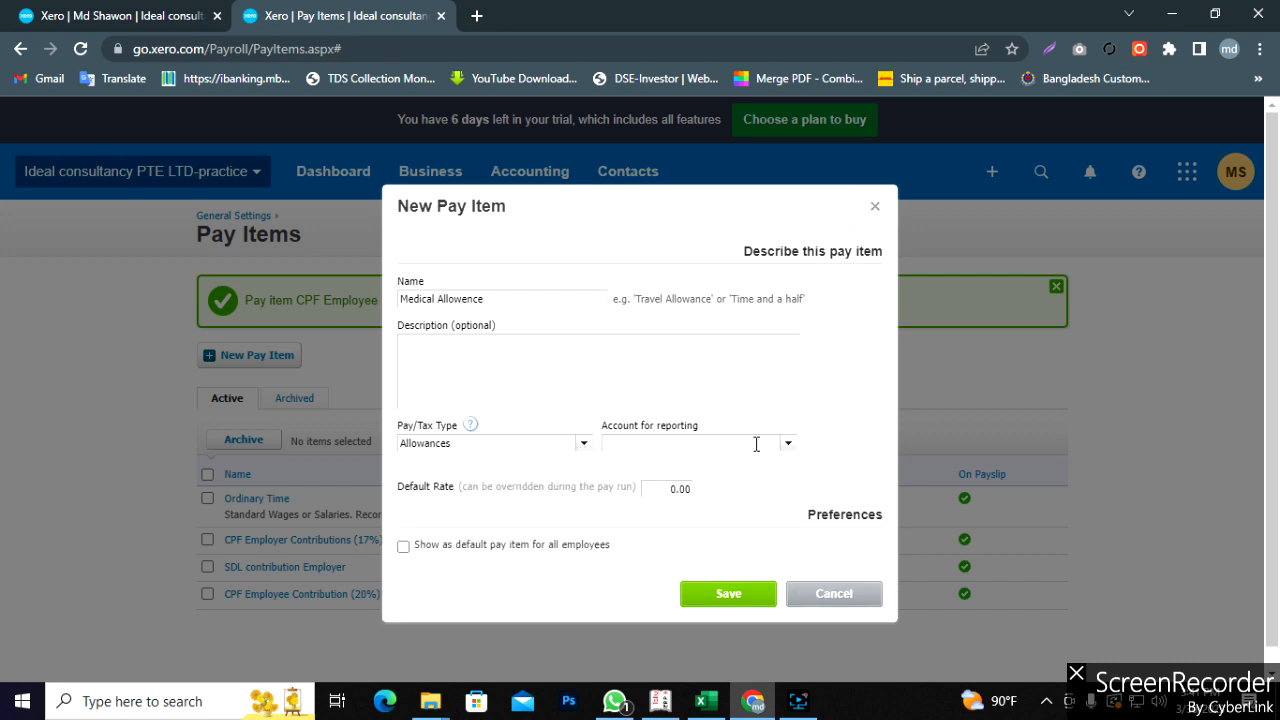
# - Report it to 477 - Wages and Salaries, make it default for all employees, and save
pyautogui.click(789, 444)
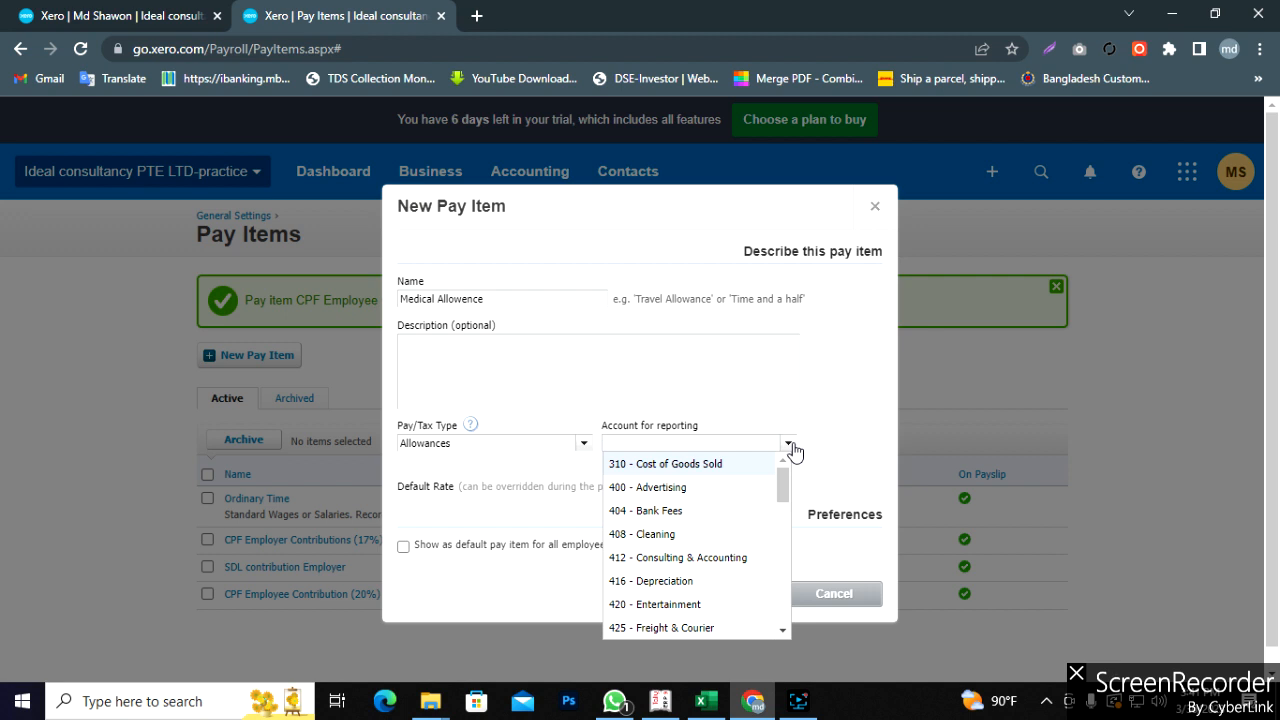
pyautogui.write('wa')
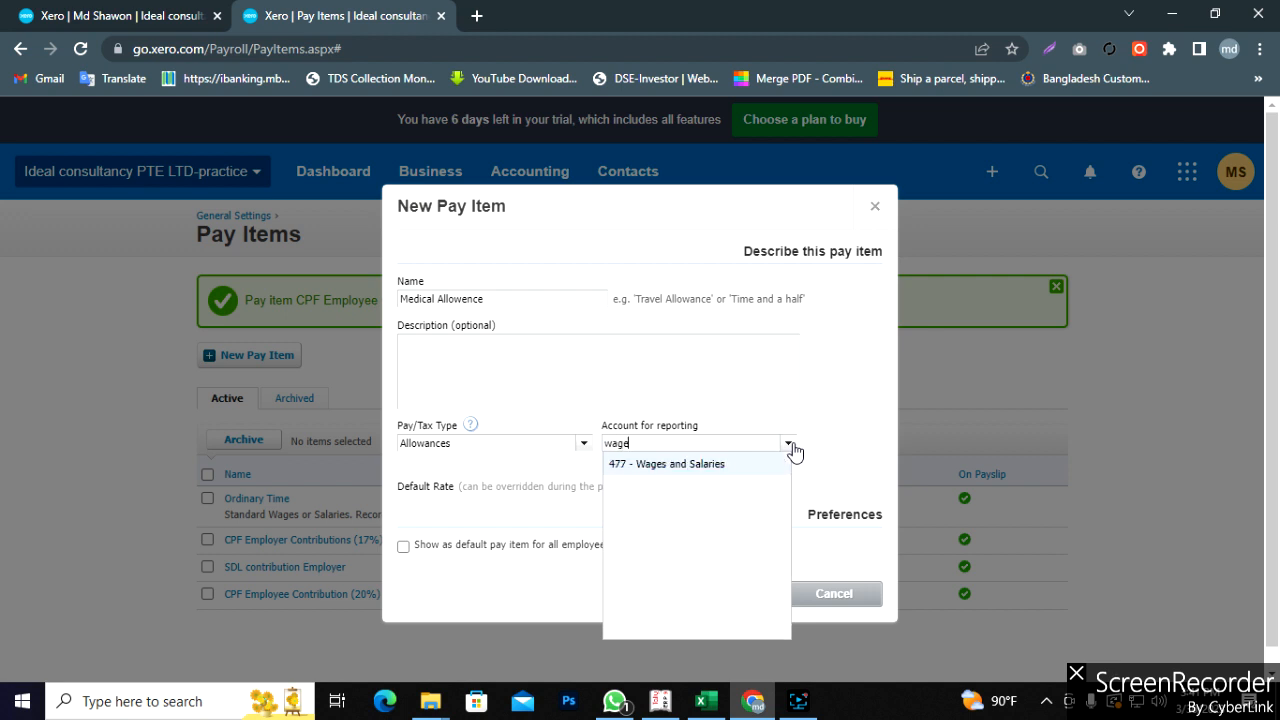
pyautogui.write('ge')
pyautogui.click(696, 464)
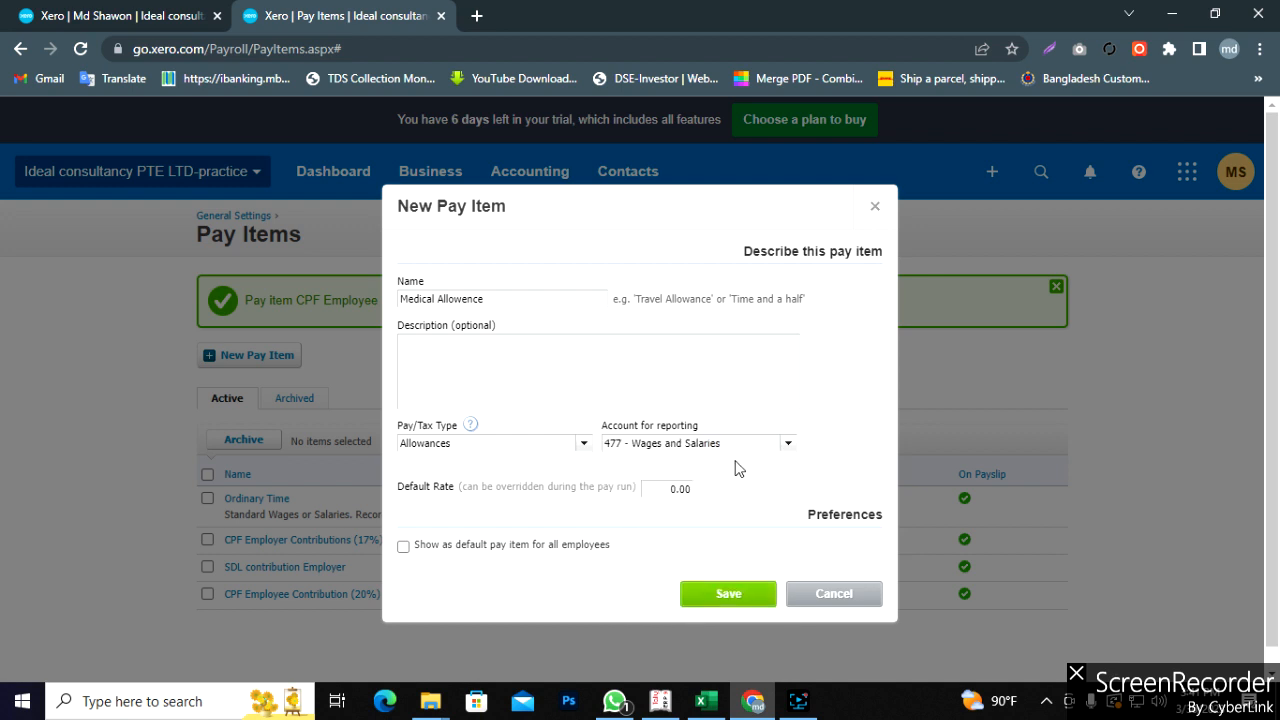
pyautogui.scroll(-1, 543, 513)
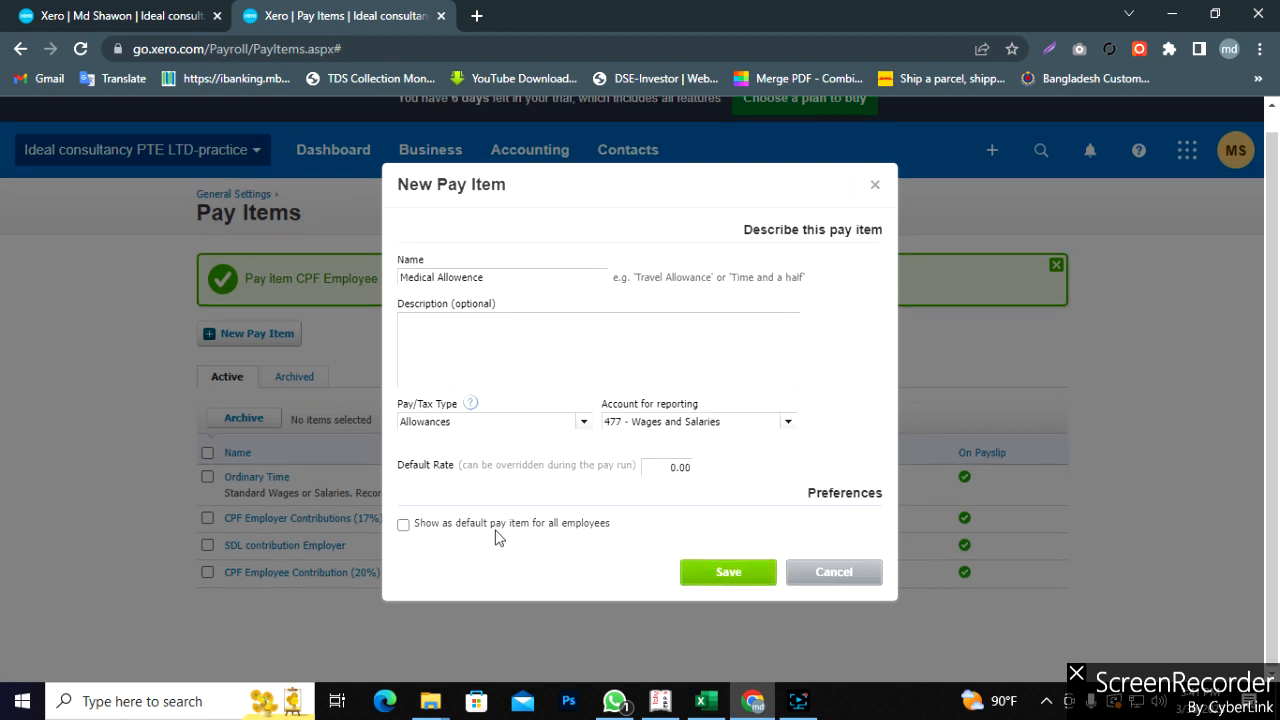
pyautogui.click(438, 530)
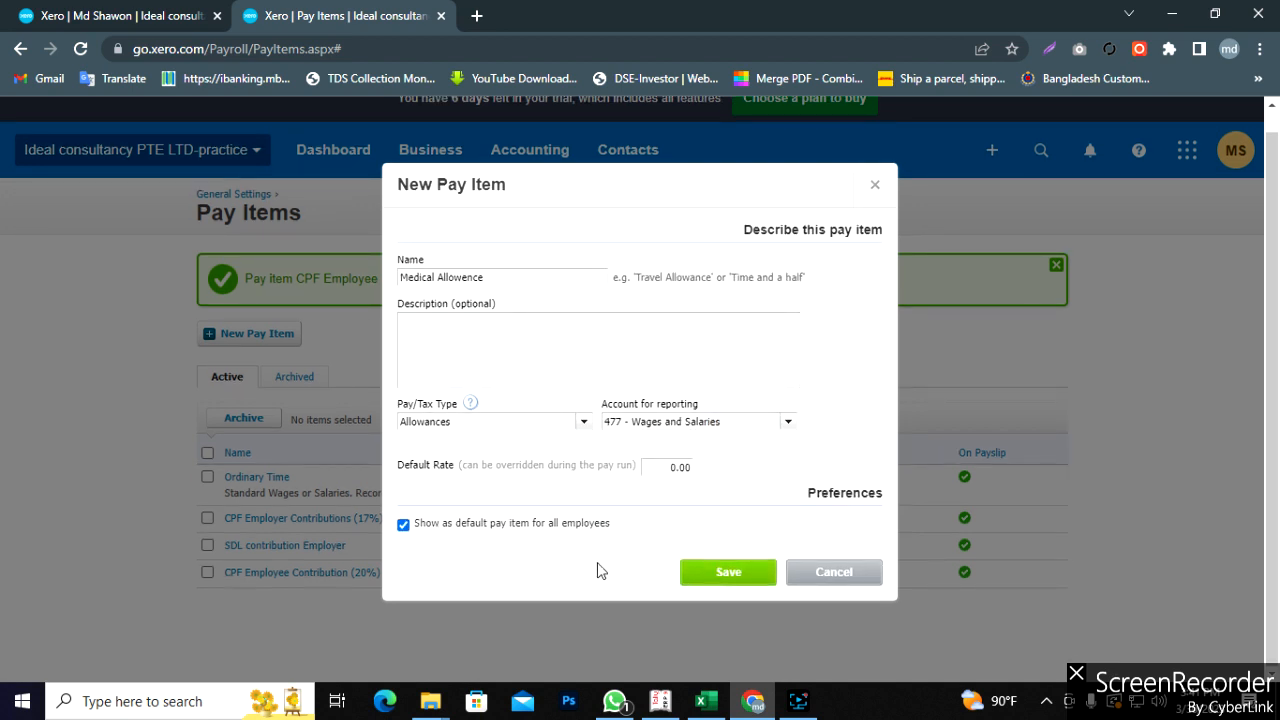
pyautogui.click(729, 573)
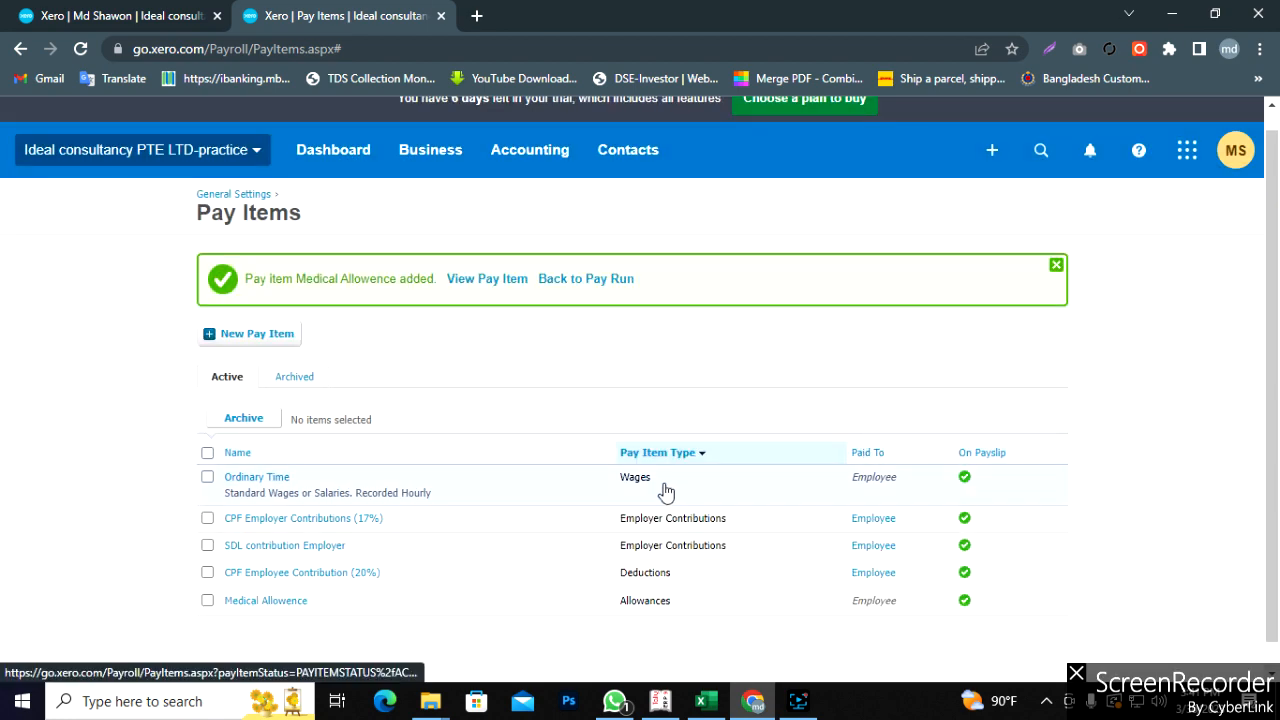
# - Follow the confirmation banner's link back to the Pay Run page
pyautogui.scroll(-1, 615, 504)
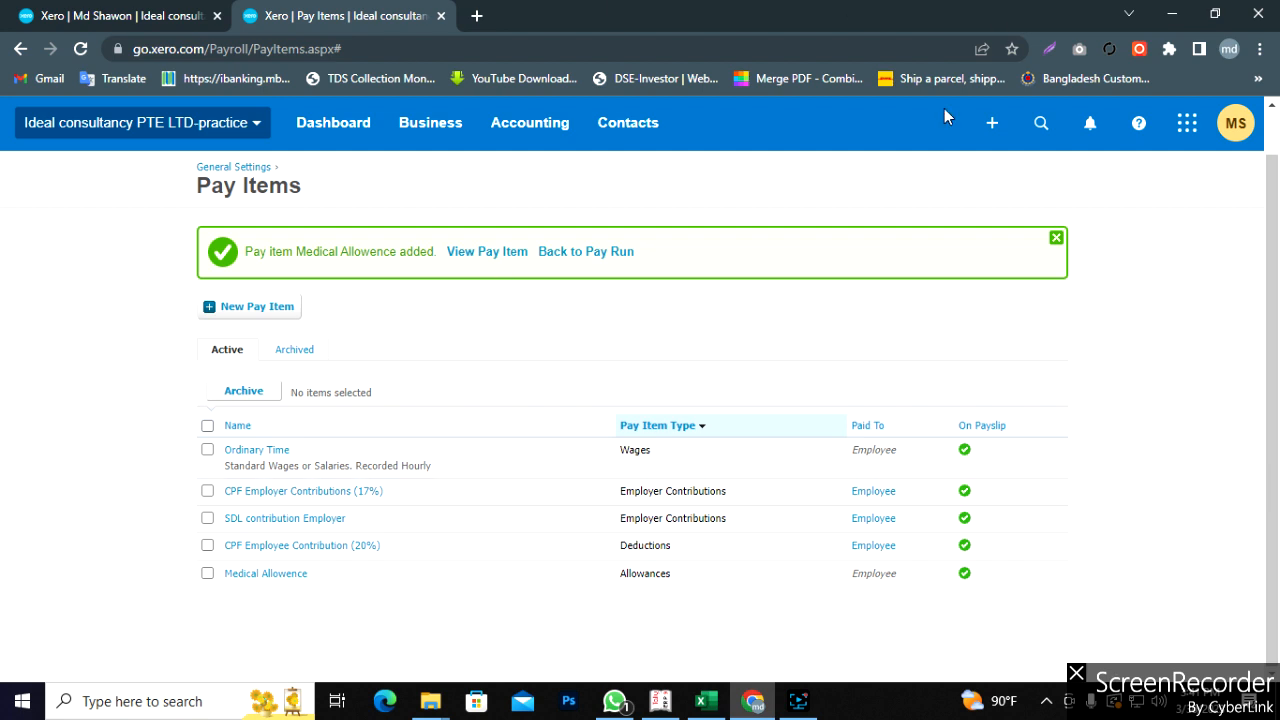
pyautogui.click(621, 256)
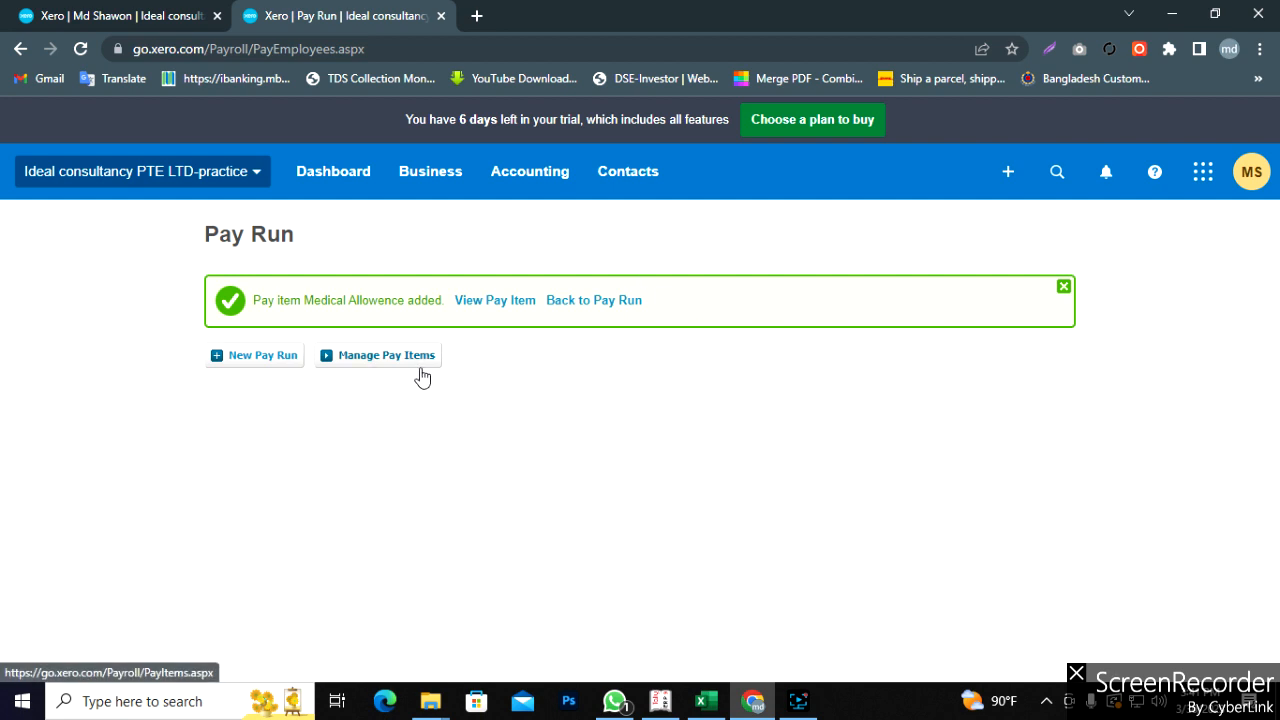
# - Start a new pay run and look over its employee setup page
pyautogui.click(250, 358)
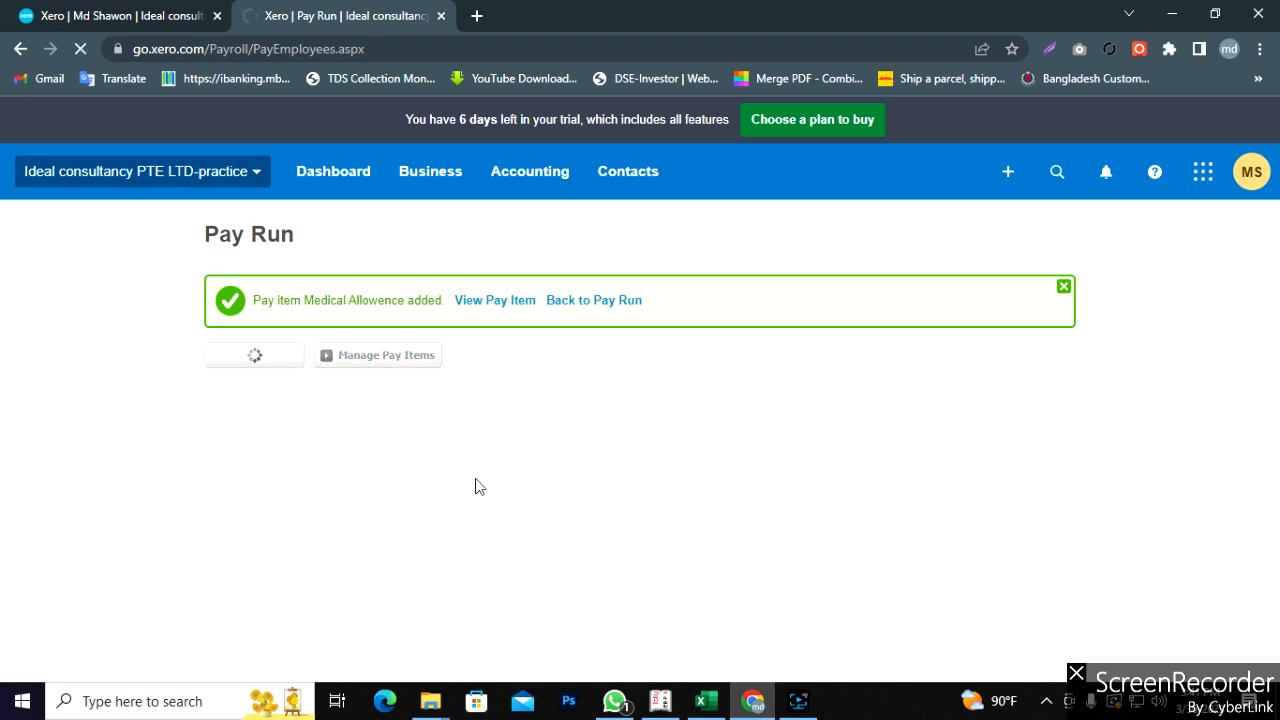
pyautogui.scroll(-1, 683, 497)
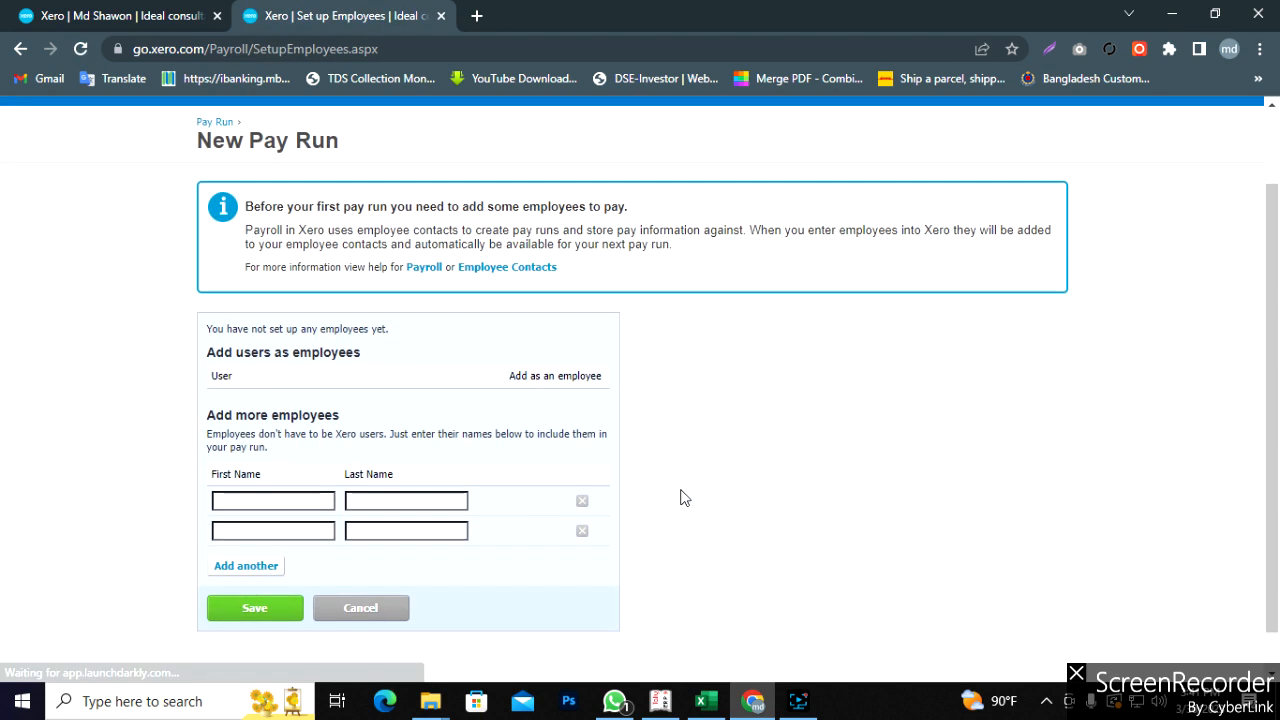
pyautogui.scroll(-1, 683, 497)
pyautogui.scroll(1, 683, 497)
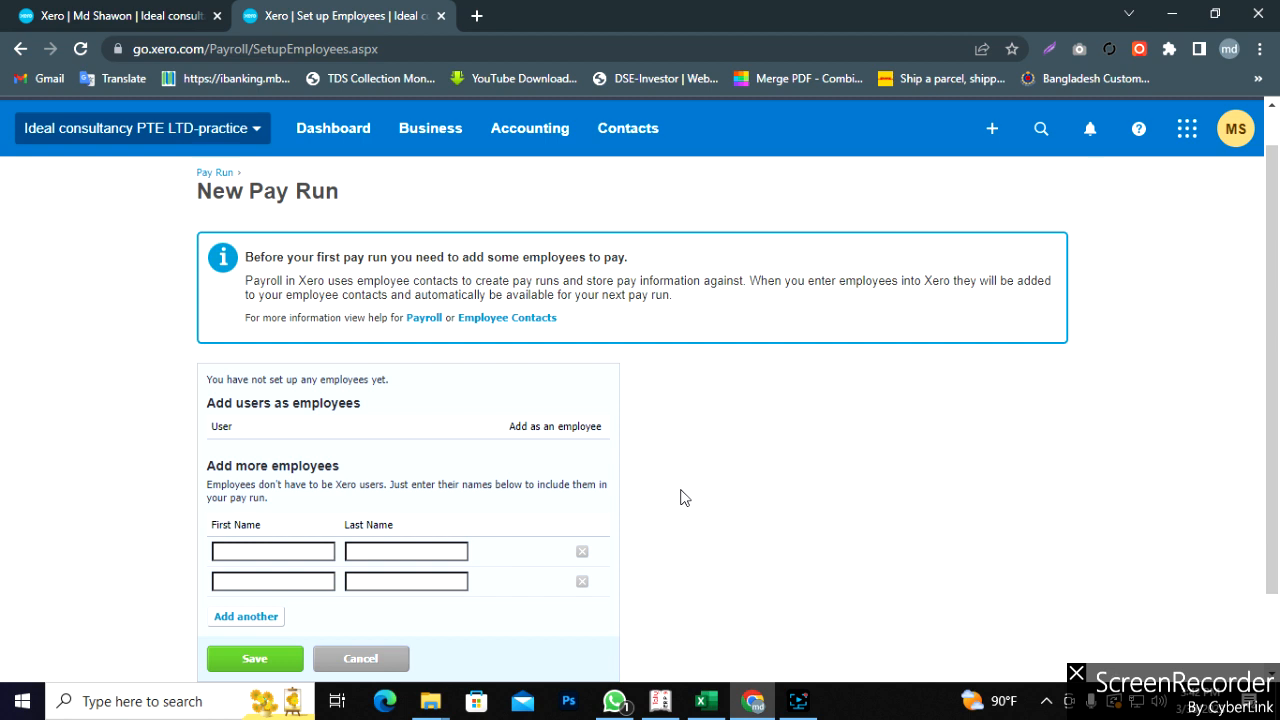
# - In the first tab, replace the user settings page with Business > Pay run
pyautogui.click(175, 16)
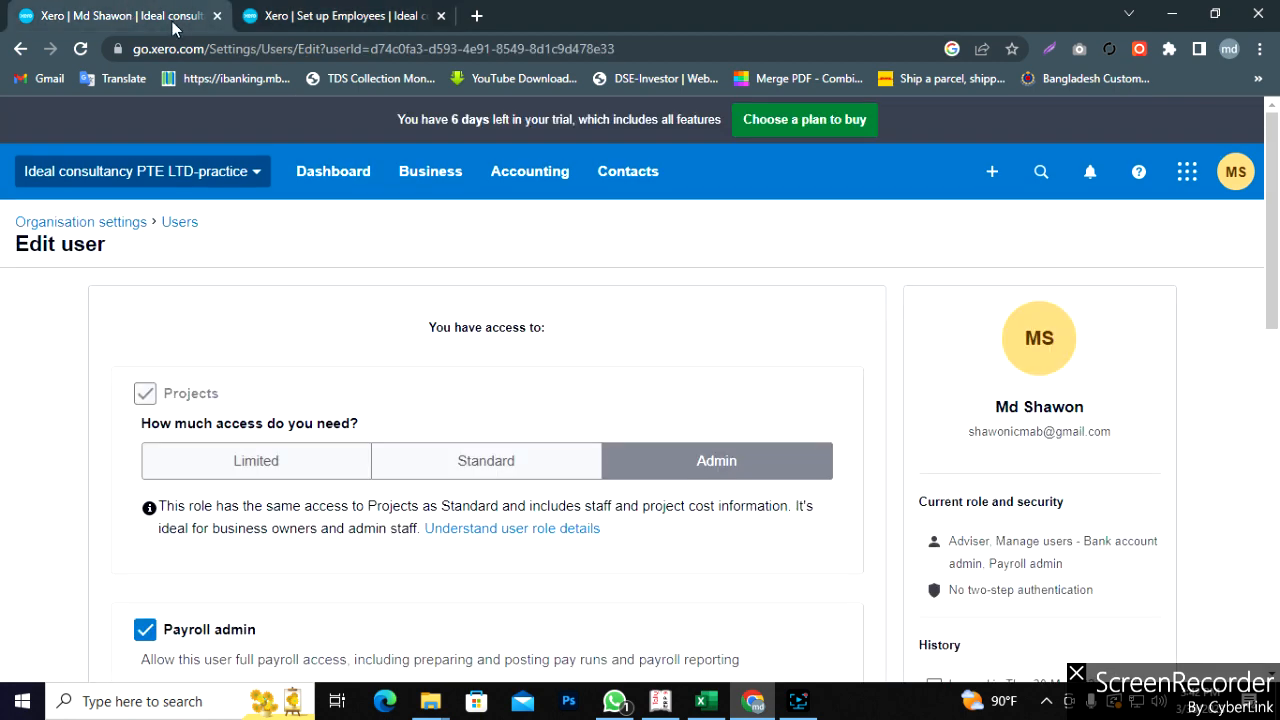
pyautogui.click(413, 171)
pyautogui.scroll(-3, 440, 550)
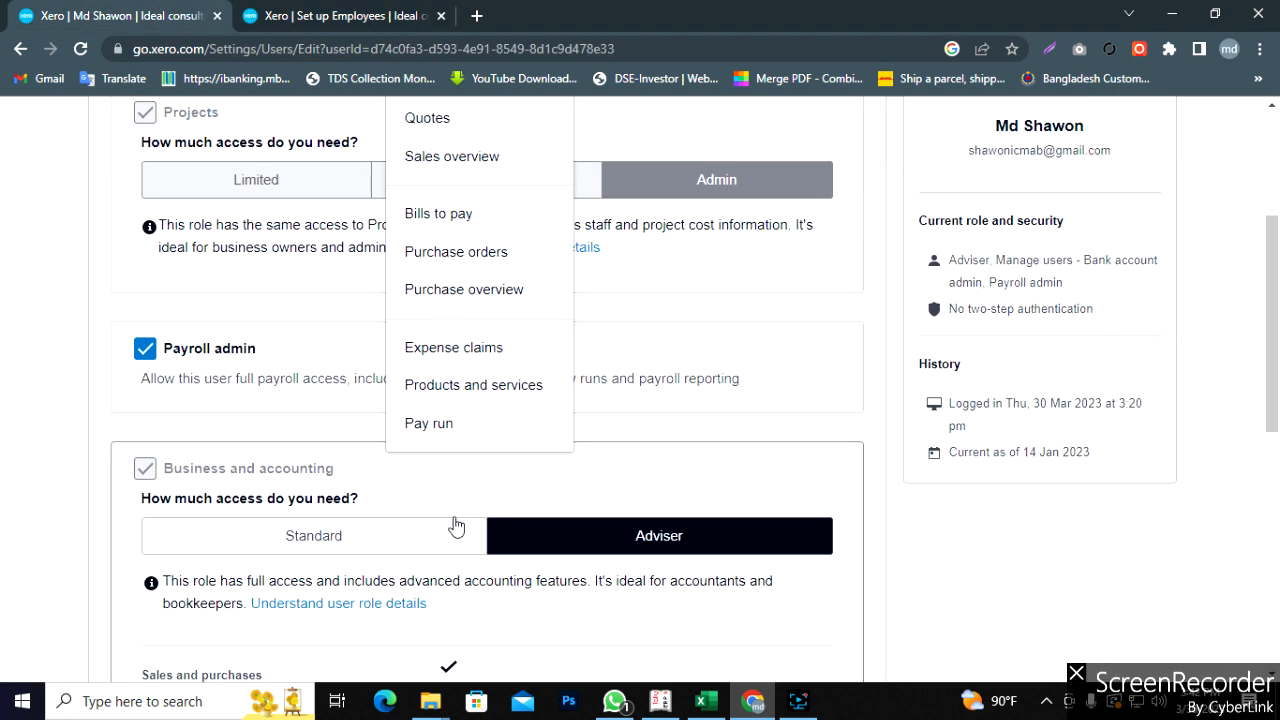
pyautogui.click(433, 425)
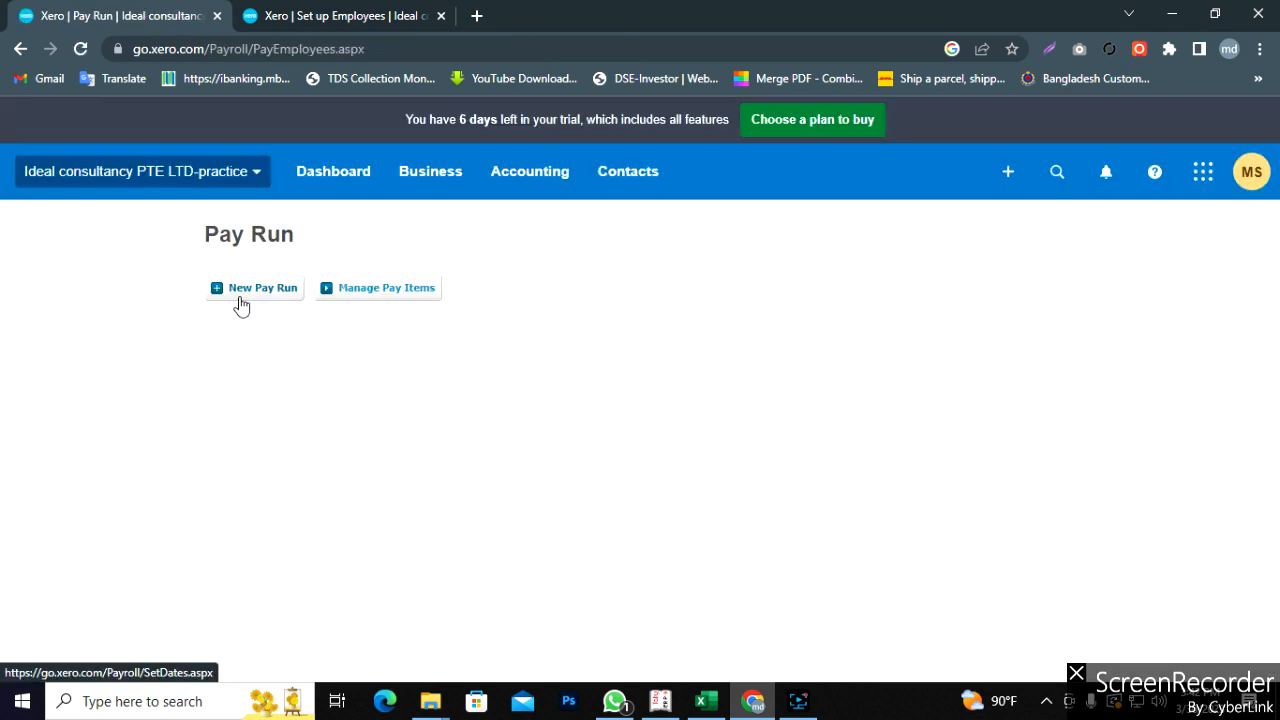
# - Review the Set up Employees tab, then come back to the Pay Run overview
pyautogui.click(326, 16)
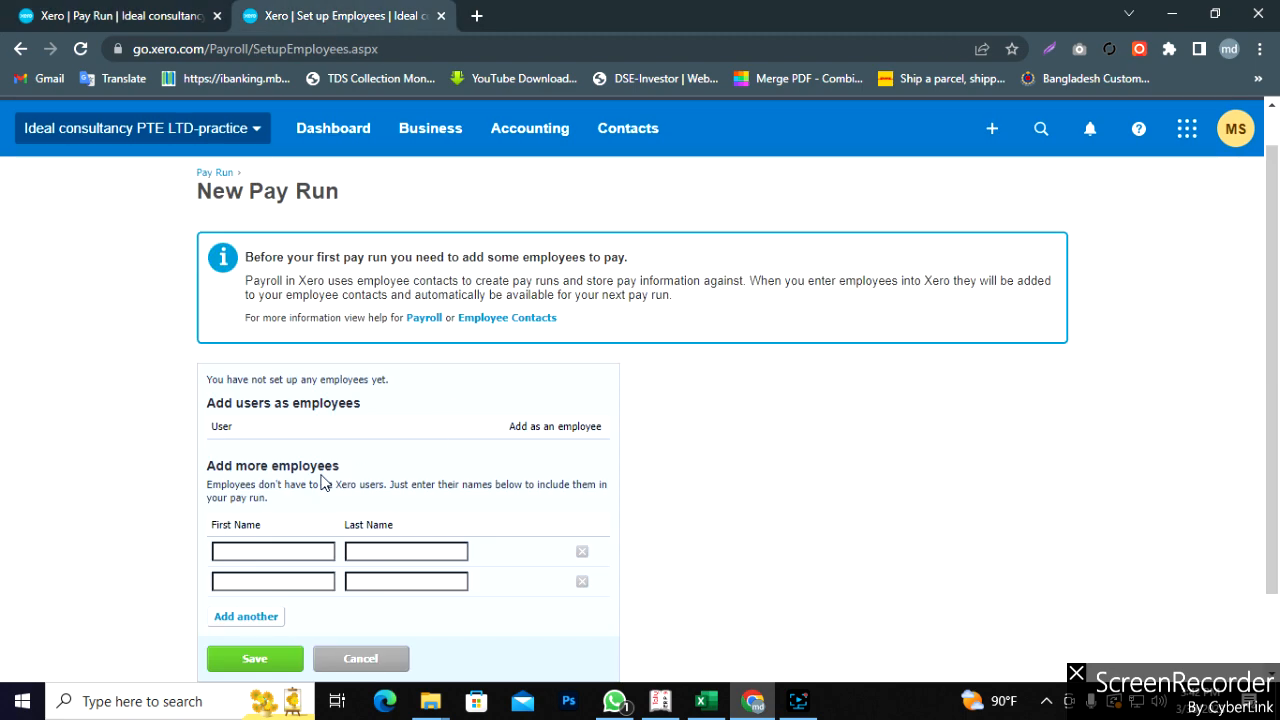
pyautogui.scroll(-2, 503, 543)
pyautogui.scroll(3, 503, 543)
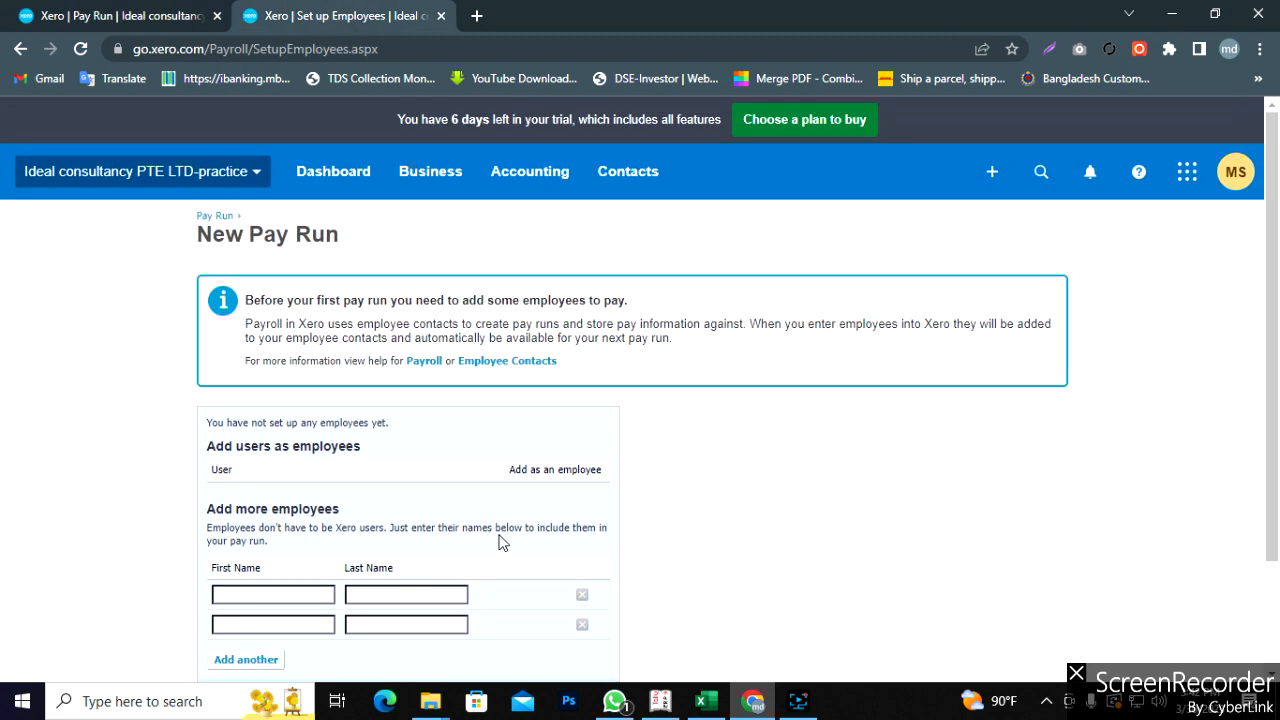
pyautogui.scroll(-2, 503, 543)
pyautogui.scroll(1, 503, 543)
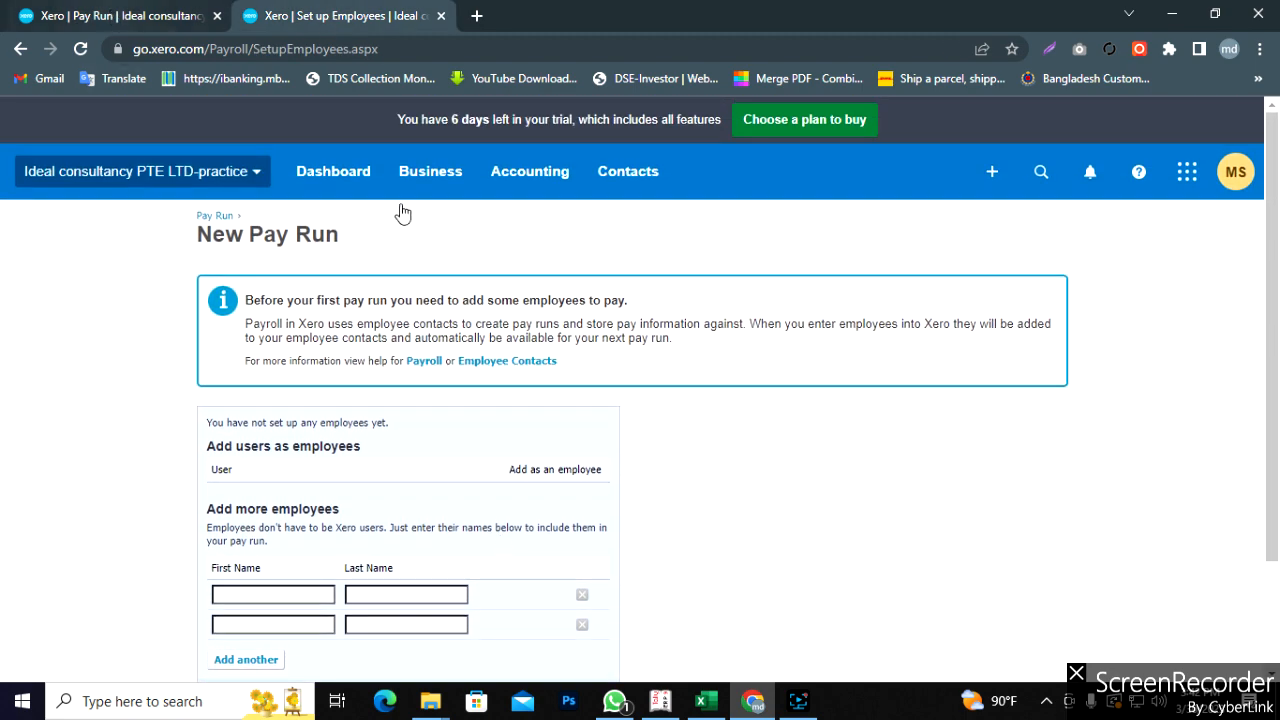
pyautogui.click(128, 16)
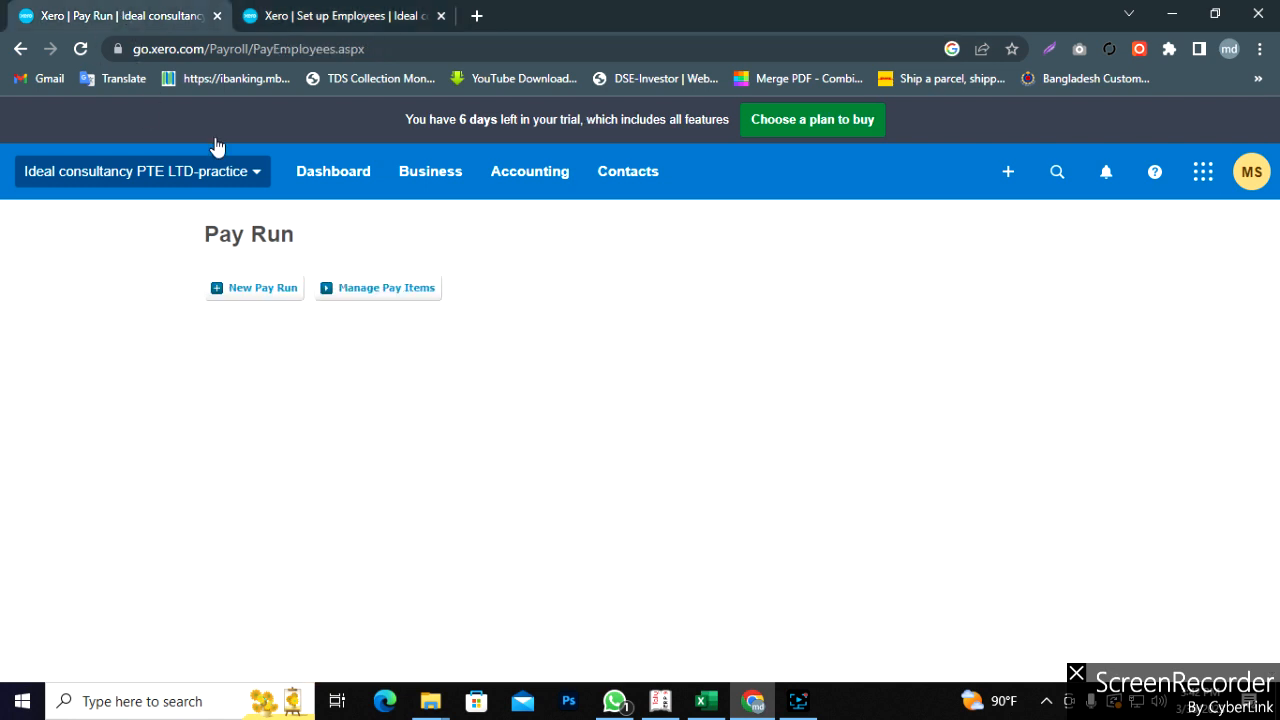
# - Filter contacts to Employees, open a blank Add Contact form, then return to employee setup
pyautogui.click(646, 186)
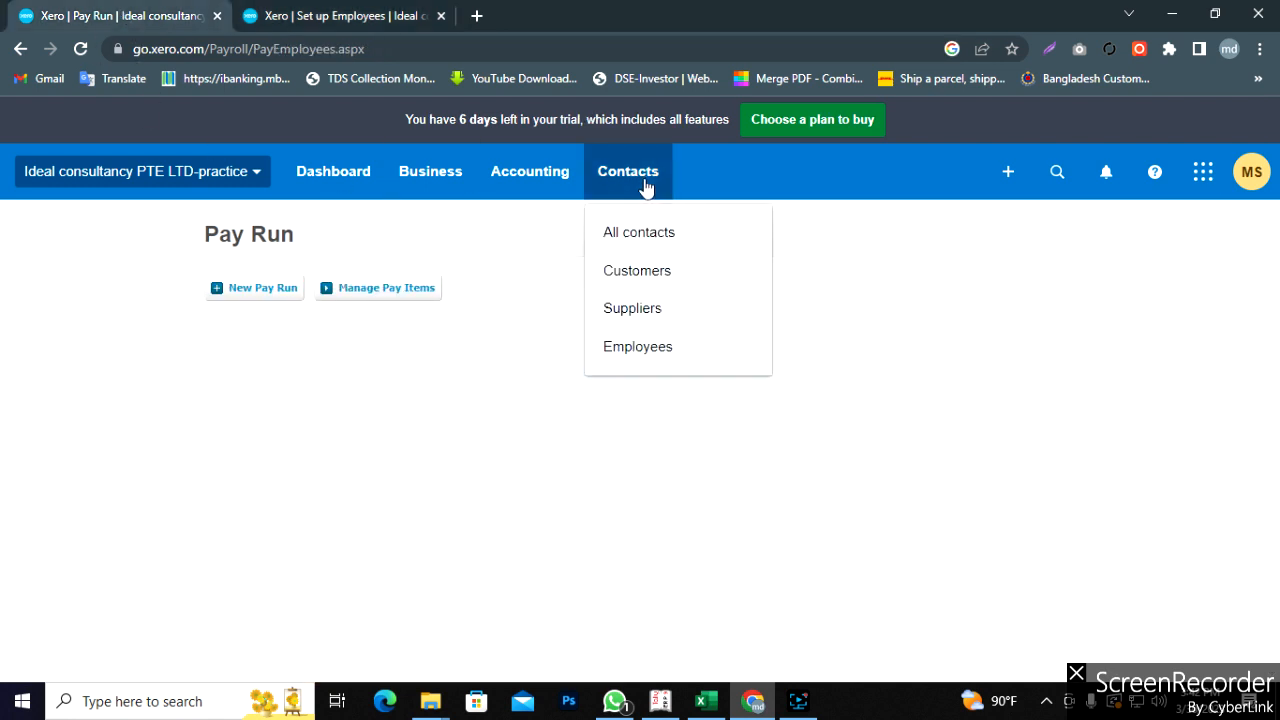
pyautogui.click(644, 348)
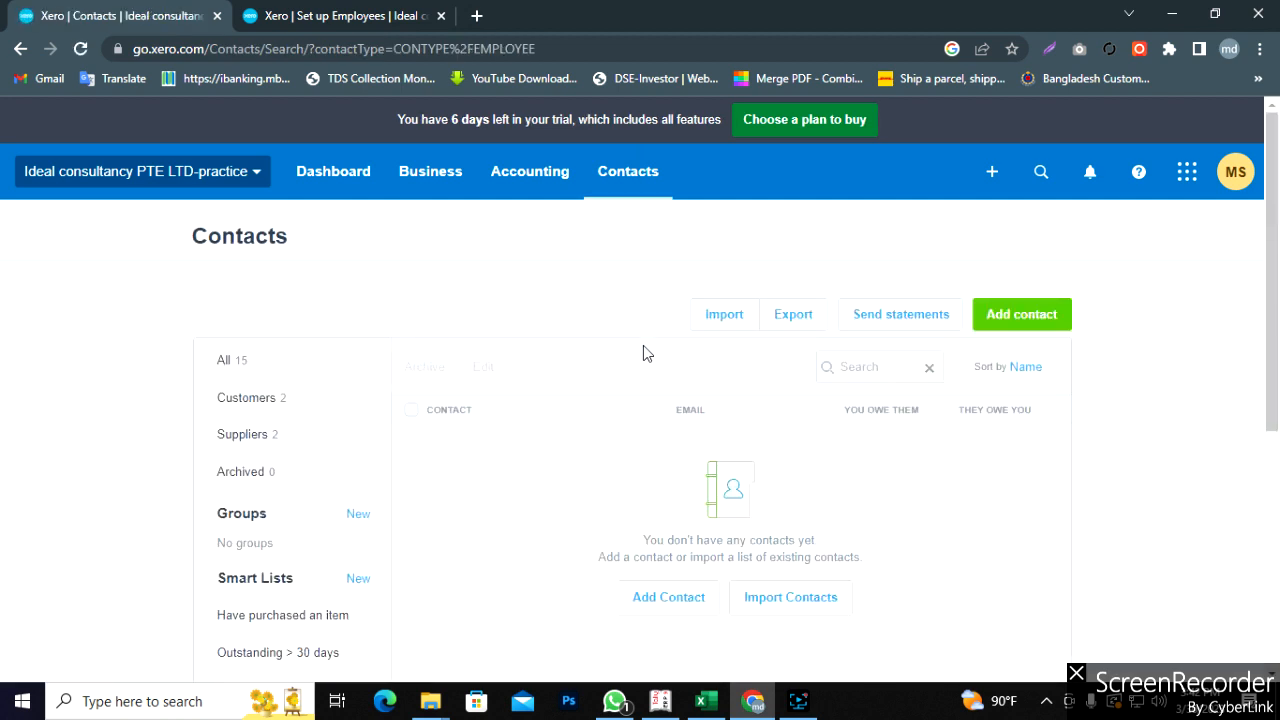
pyautogui.click(1034, 320)
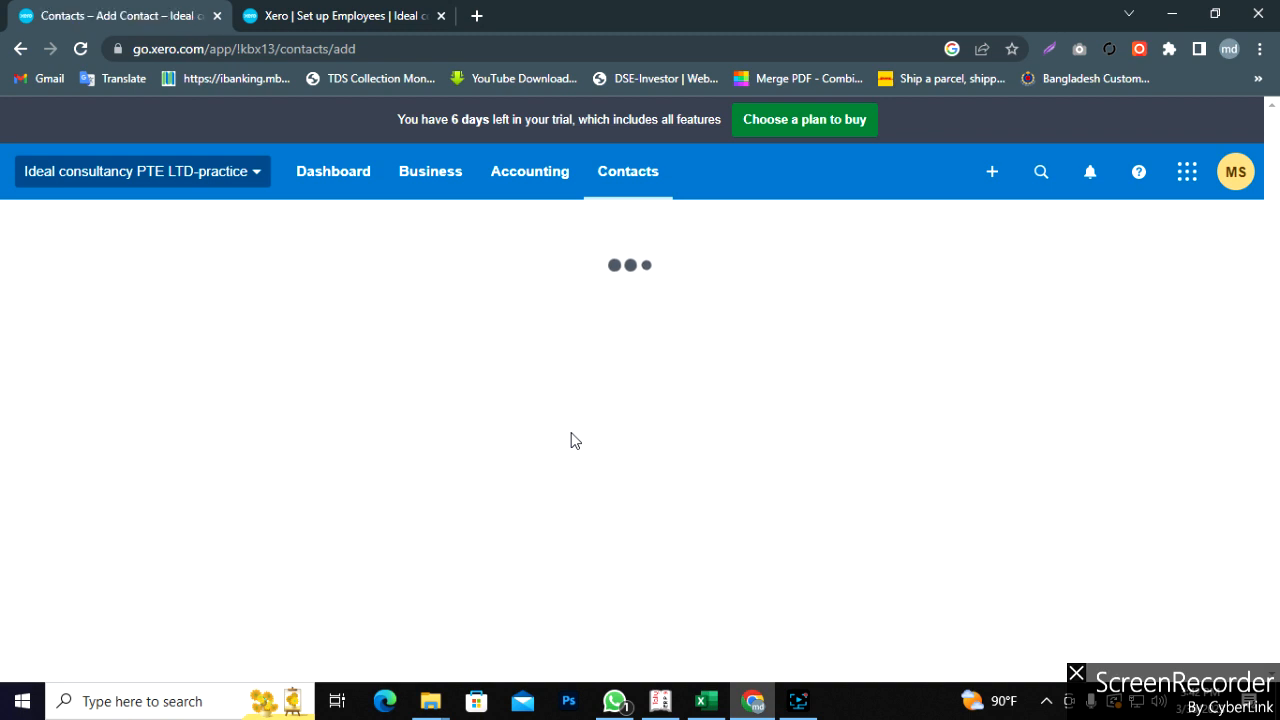
pyautogui.scroll(-2, 640, 450)
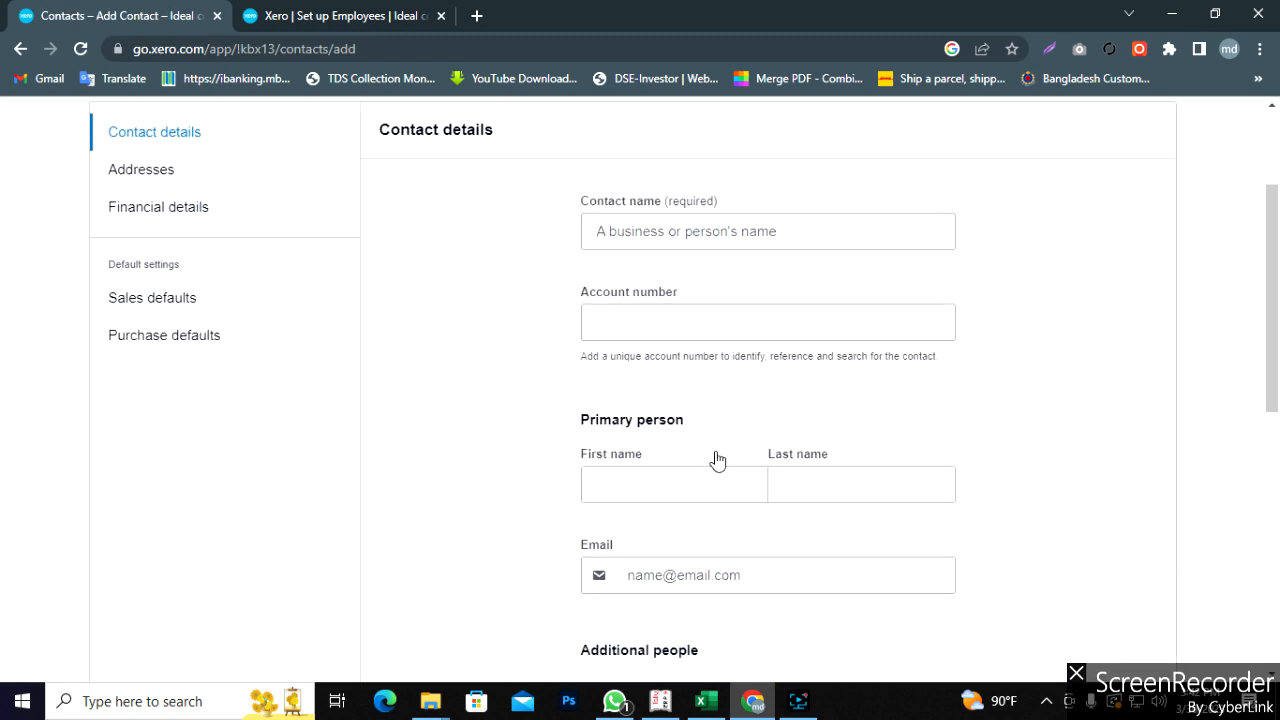
pyautogui.scroll(-5, 911, 476)
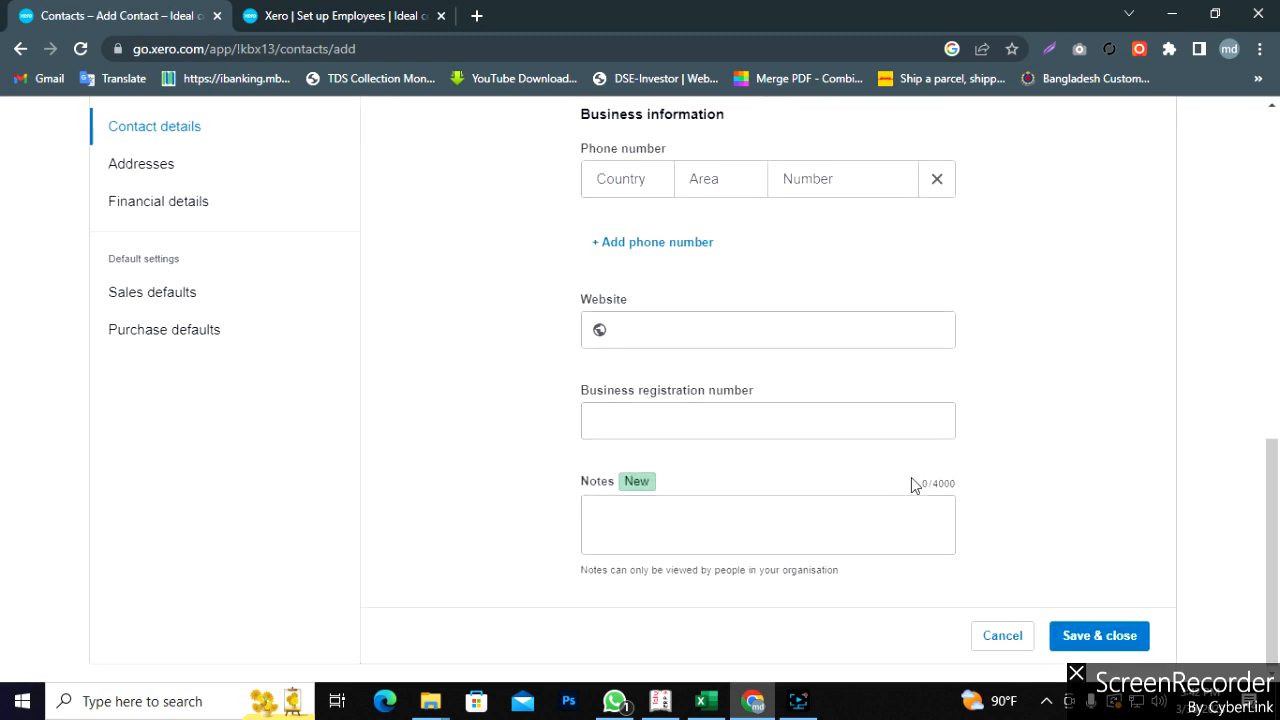
pyautogui.scroll(7, 911, 477)
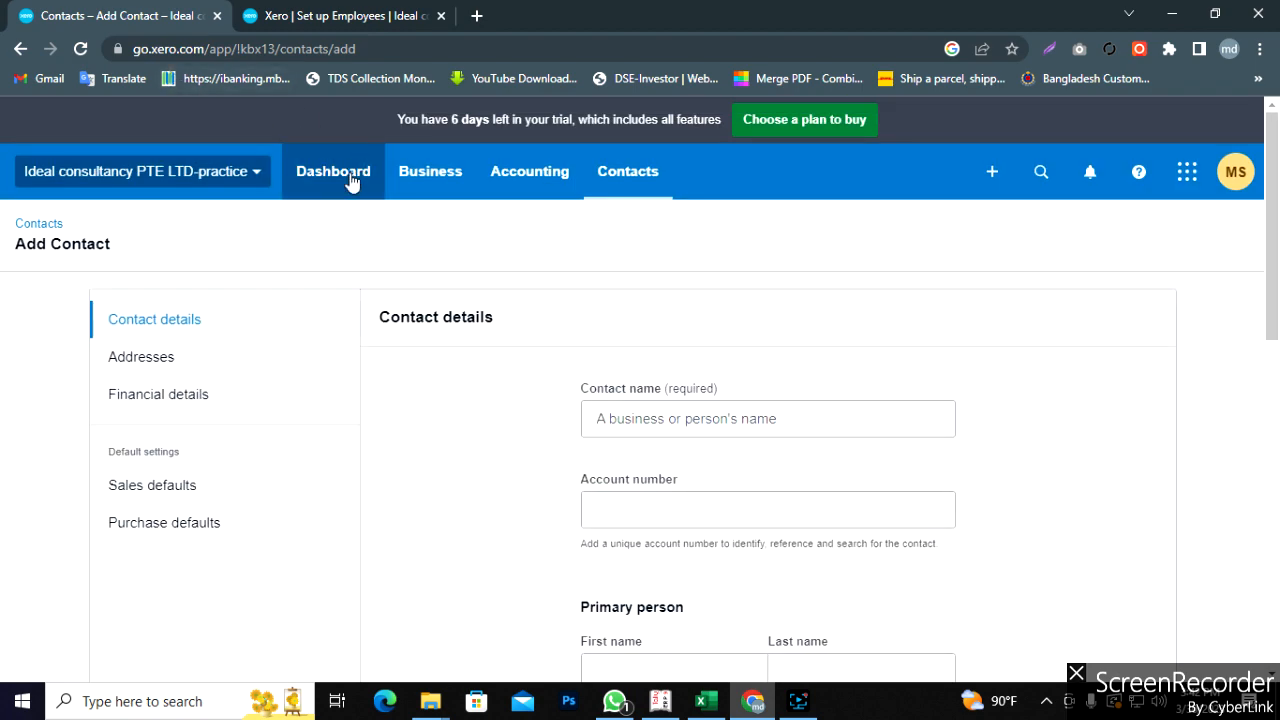
pyautogui.click(312, 18)
pyautogui.scroll(-2, 510, 515)
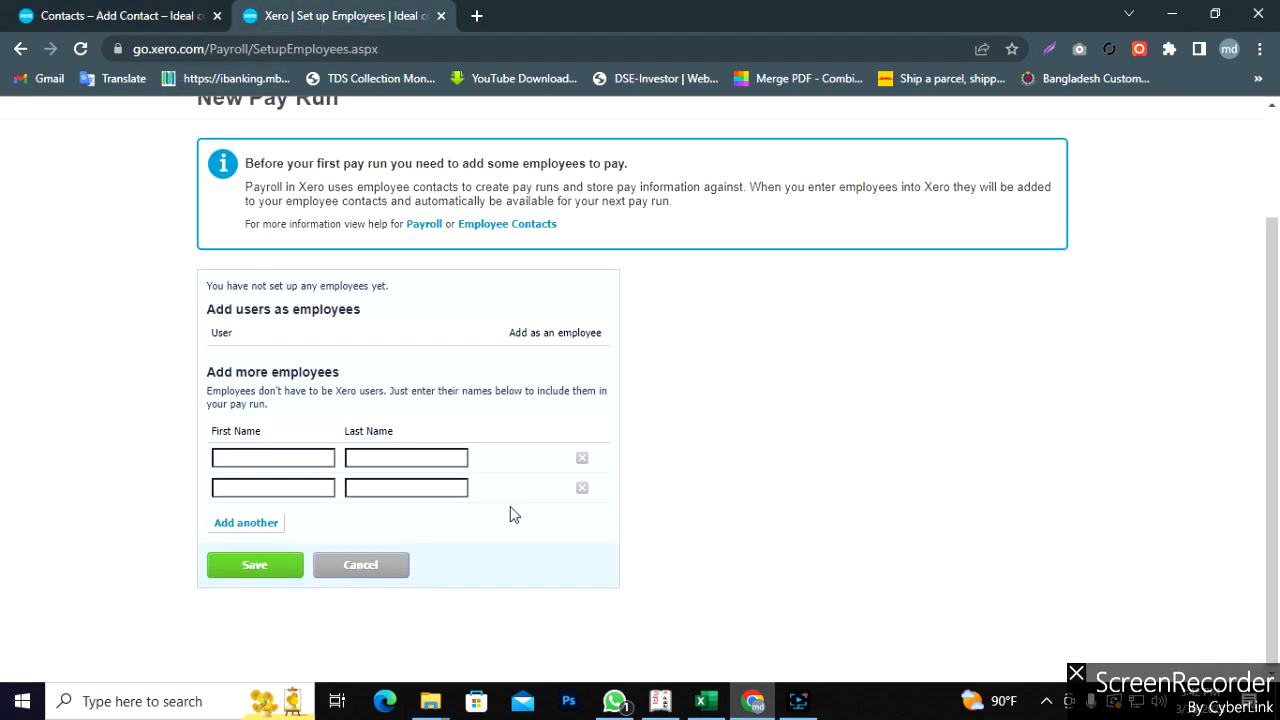
# - Copy the first January employee's name from cell A3 into row one's first name
pyautogui.click(706, 701)
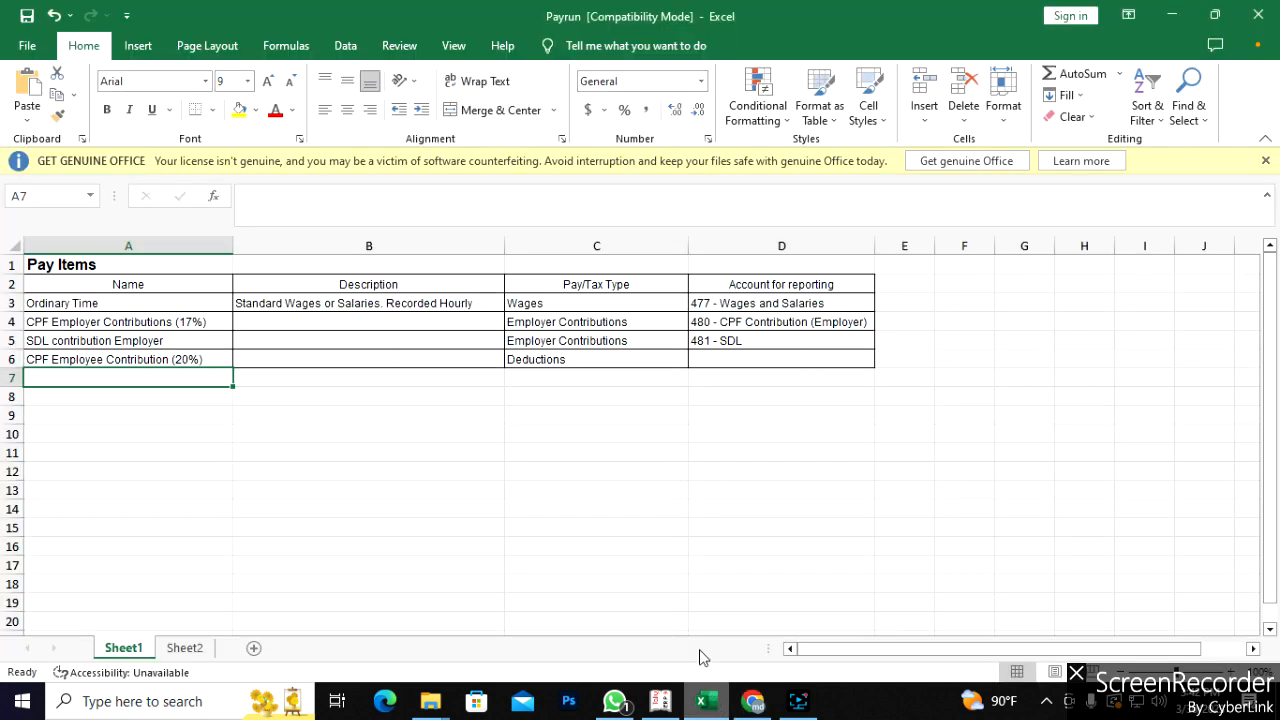
pyautogui.click(198, 650)
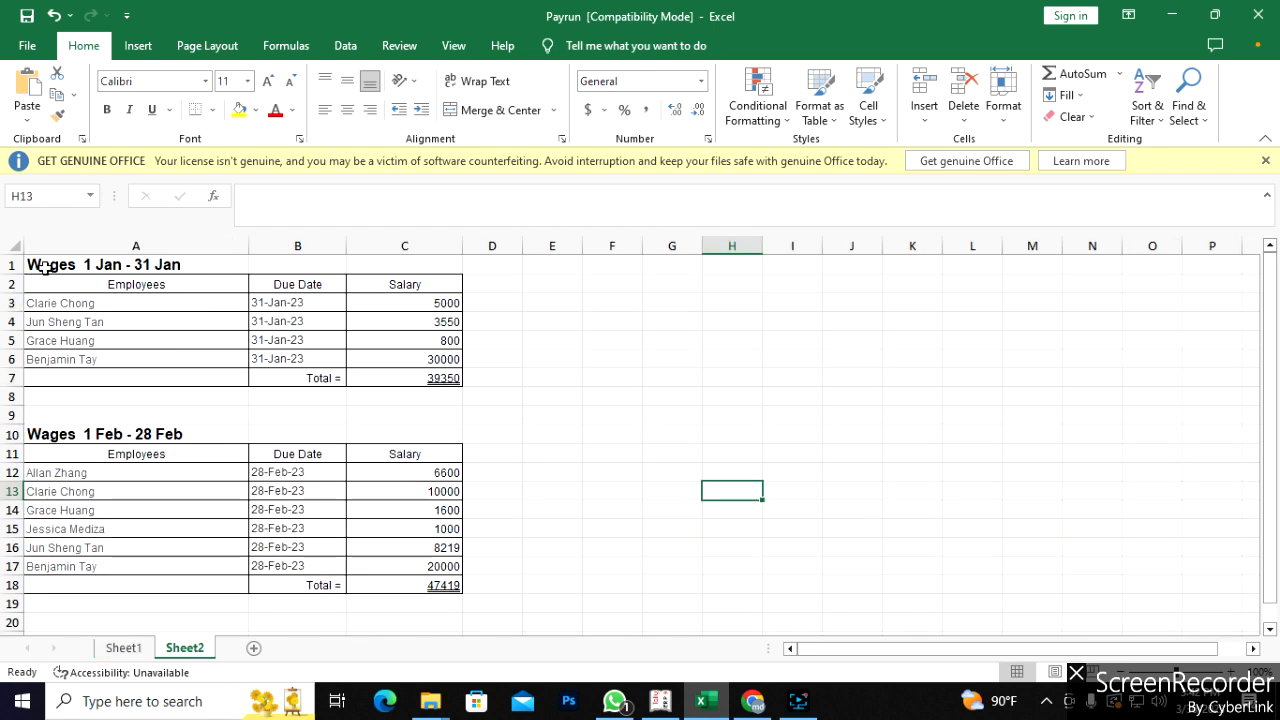
pyautogui.moveTo(48, 300); pyautogui.dragTo(417, 363)
pyautogui.click(537, 371)
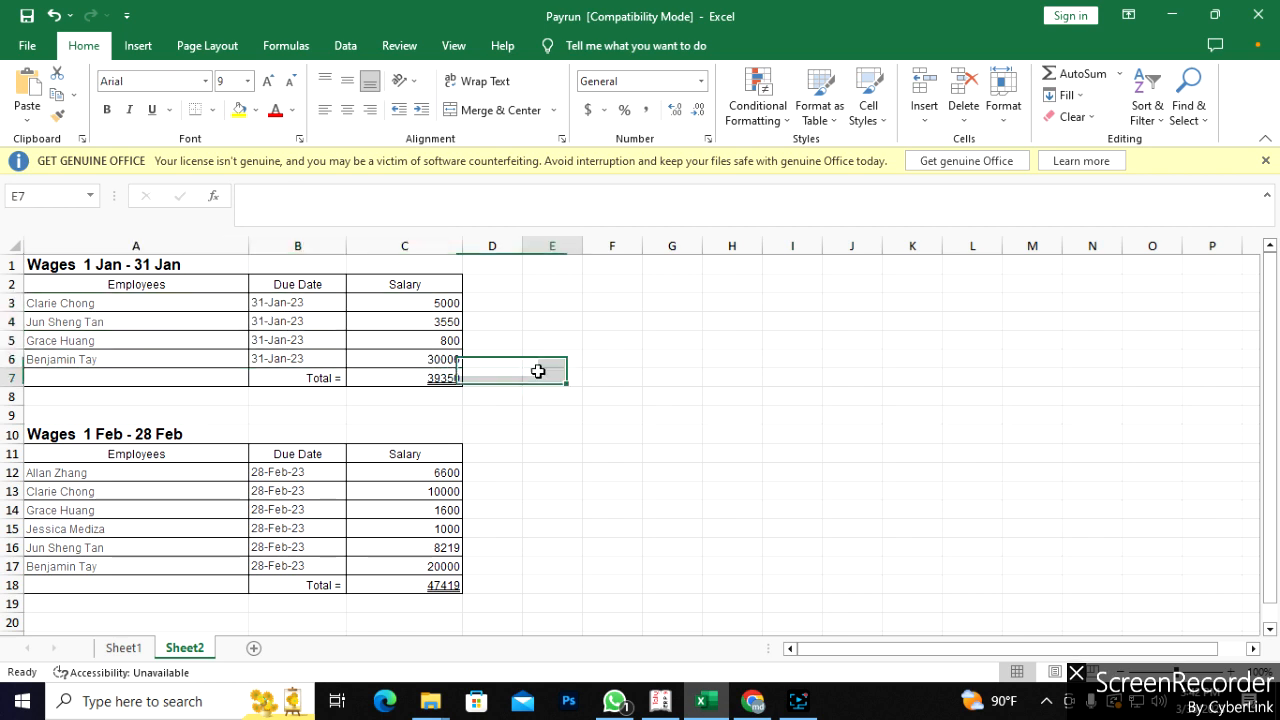
pyautogui.click(100, 309)
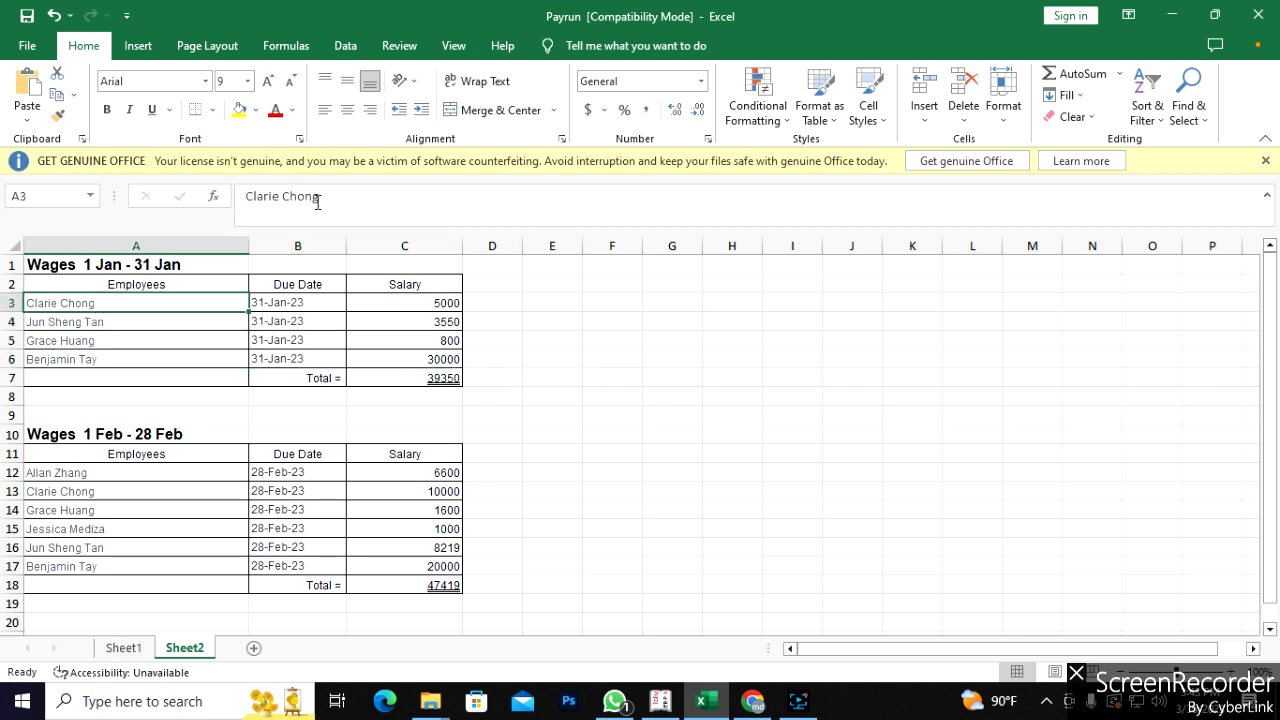
pyautogui.moveTo(320, 200); pyautogui.dragTo(245, 200)
pyautogui.hotkey('ctrl', 'c')
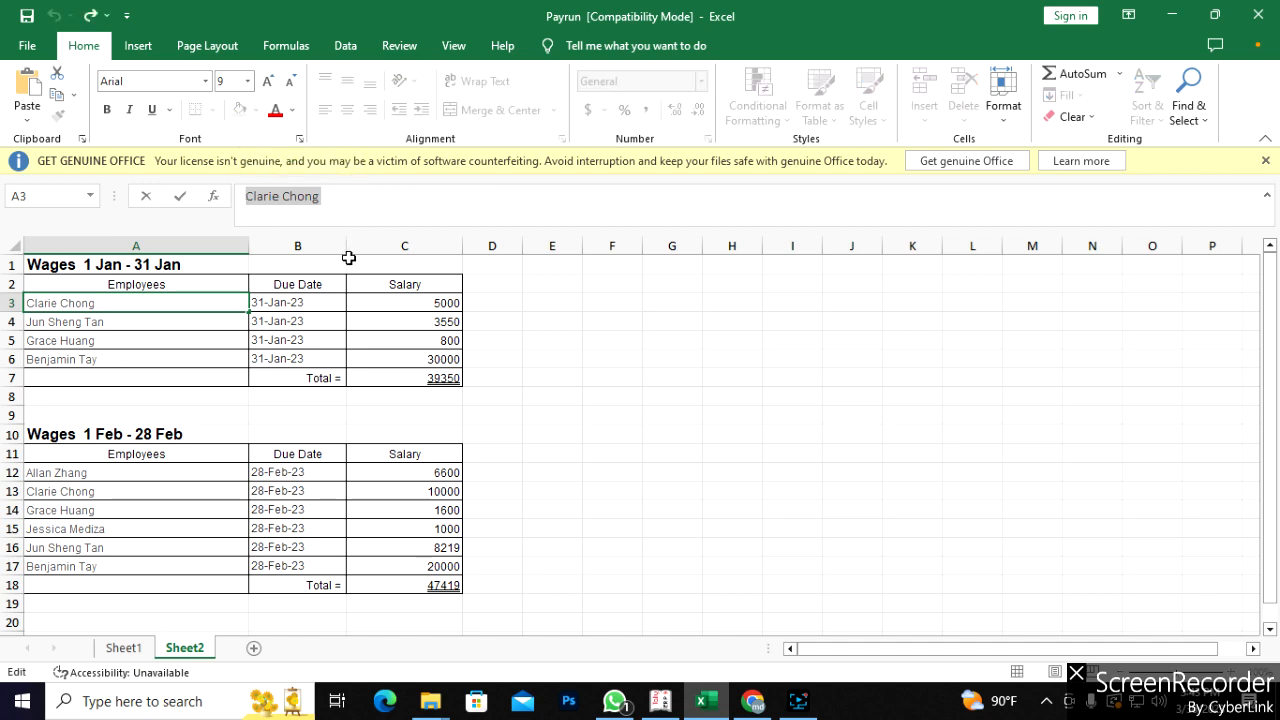
pyautogui.click(753, 700)
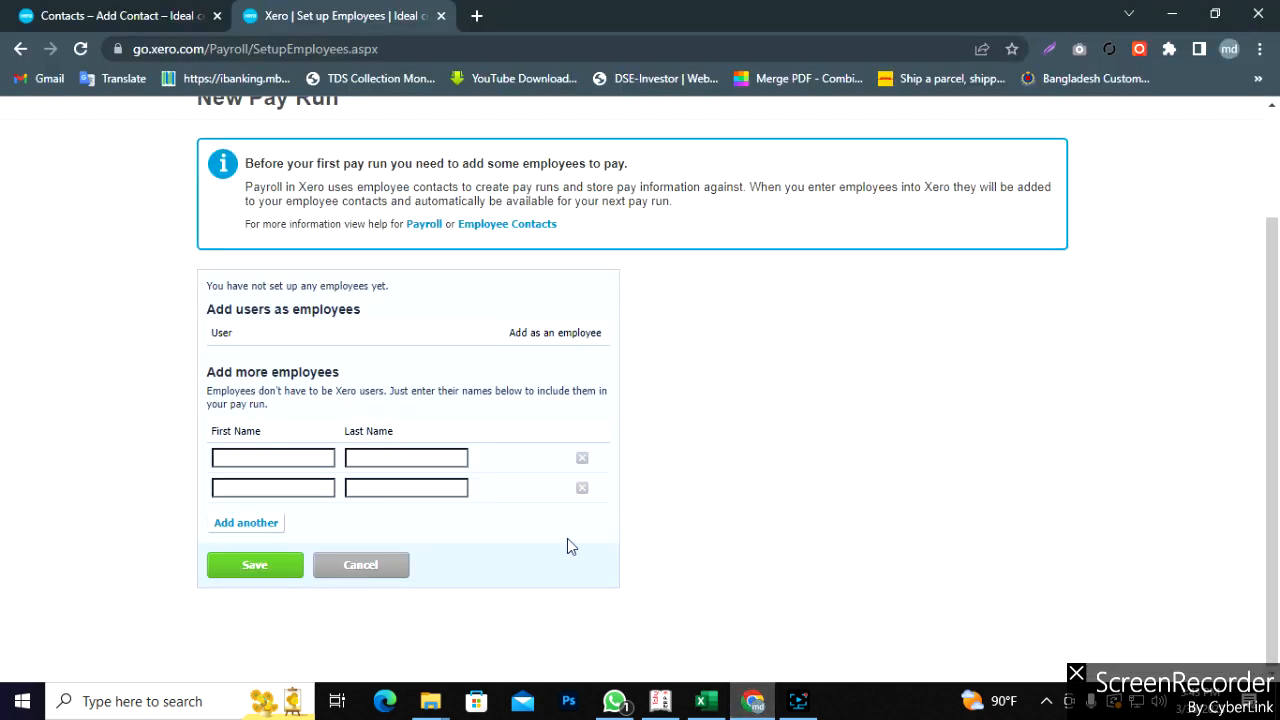
pyautogui.click(278, 457)
pyautogui.hotkey('ctrl', 'v')
pyautogui.hotkey('ctrl', 'x')
# - Paste the second January employee from cell A4 into row two, keeping only the first name
pyautogui.click(706, 700)
pyautogui.click(99, 324)
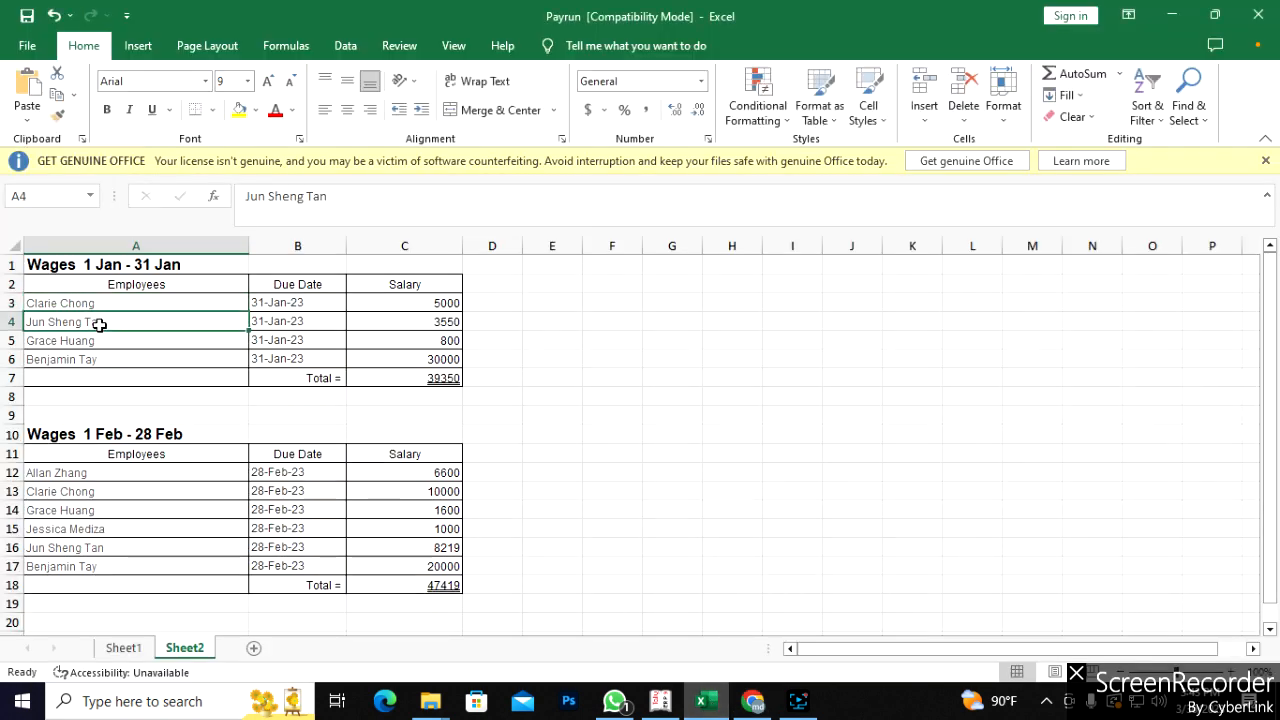
pyautogui.moveTo(330, 197); pyautogui.dragTo(243, 198)
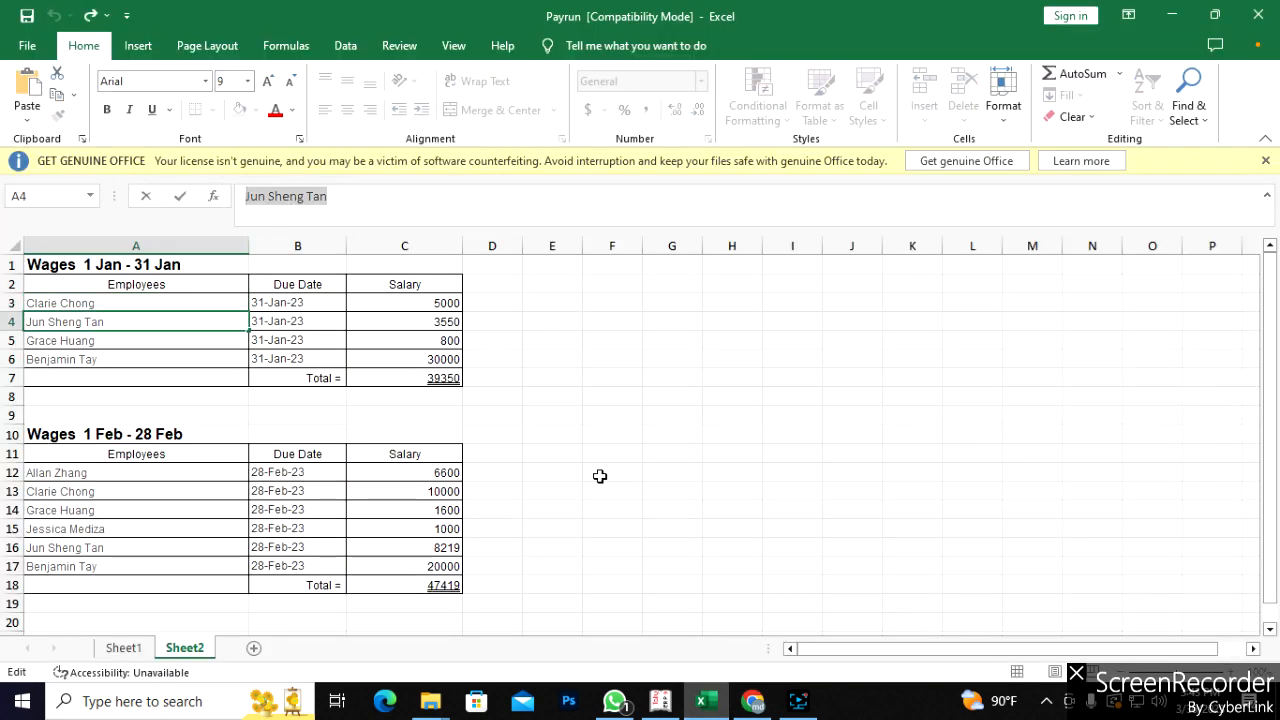
pyautogui.click(753, 700)
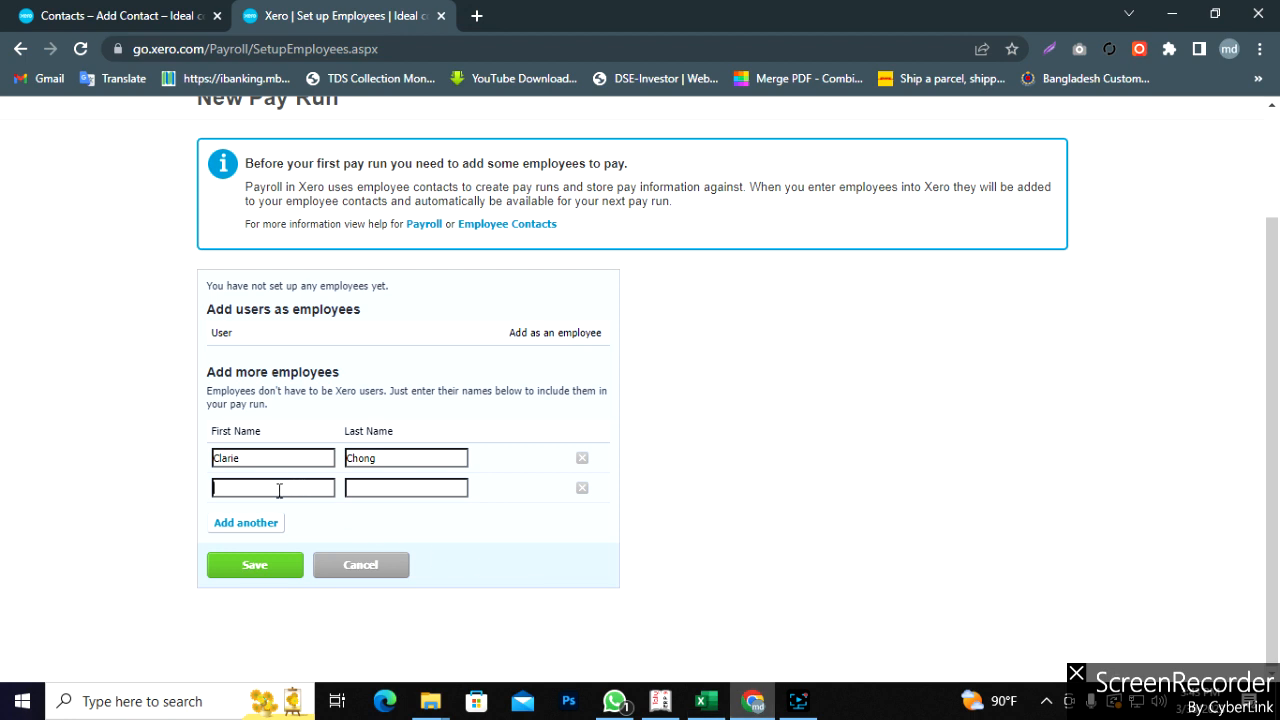
pyautogui.hotkey('ctrl', 'v')
pyautogui.moveTo(287, 491); pyautogui.dragTo(266, 488)
pyautogui.hotkey('ctrl', 'x')
# - Add a third row and enter the first name of the employee in cell A5
pyautogui.click(248, 522)
pyautogui.click(705, 703)
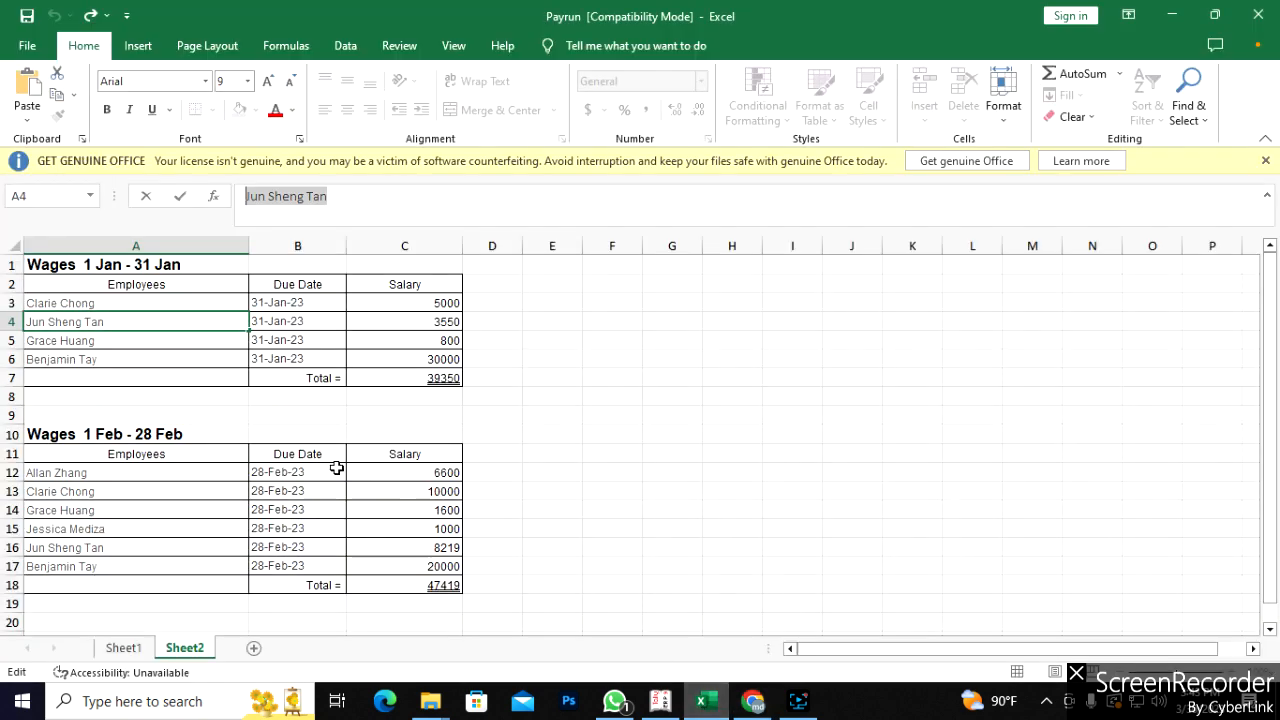
pyautogui.click(106, 340)
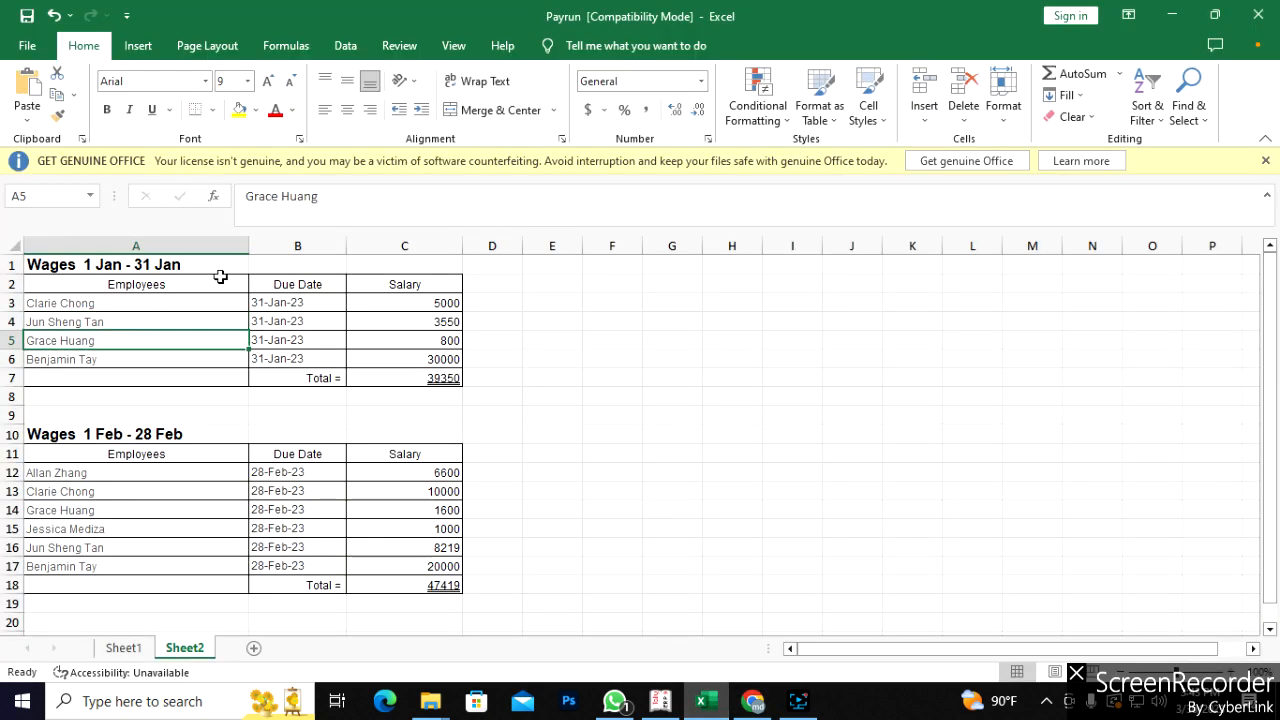
pyautogui.click(318, 198)
pyautogui.moveTo(323, 203); pyautogui.dragTo(244, 204)
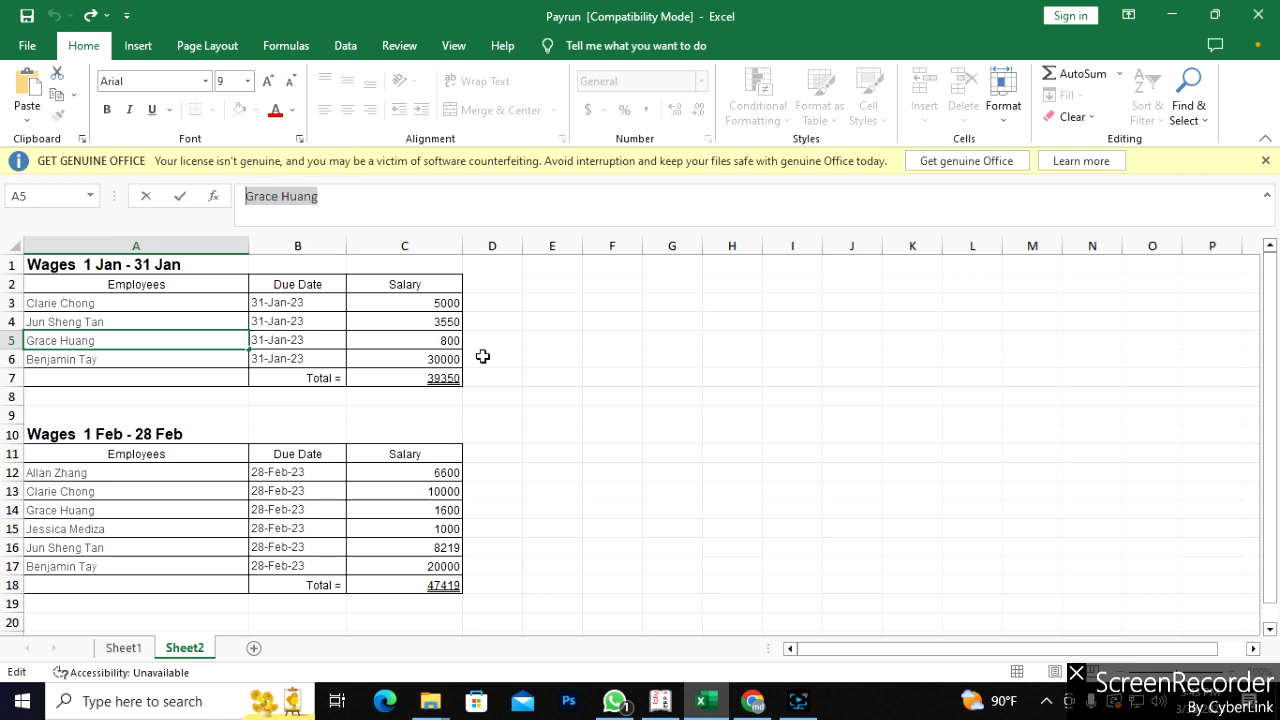
pyautogui.click(753, 700)
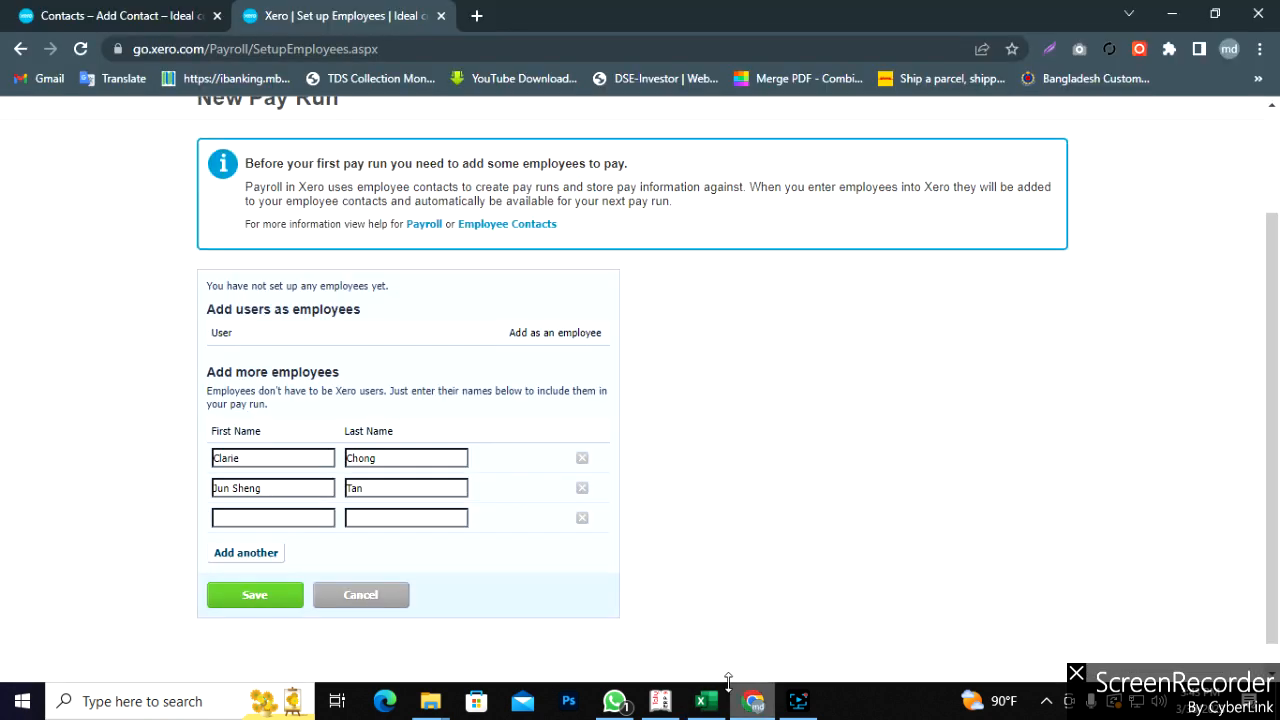
pyautogui.click(301, 518)
pyautogui.hotkey('ctrl', 'v')
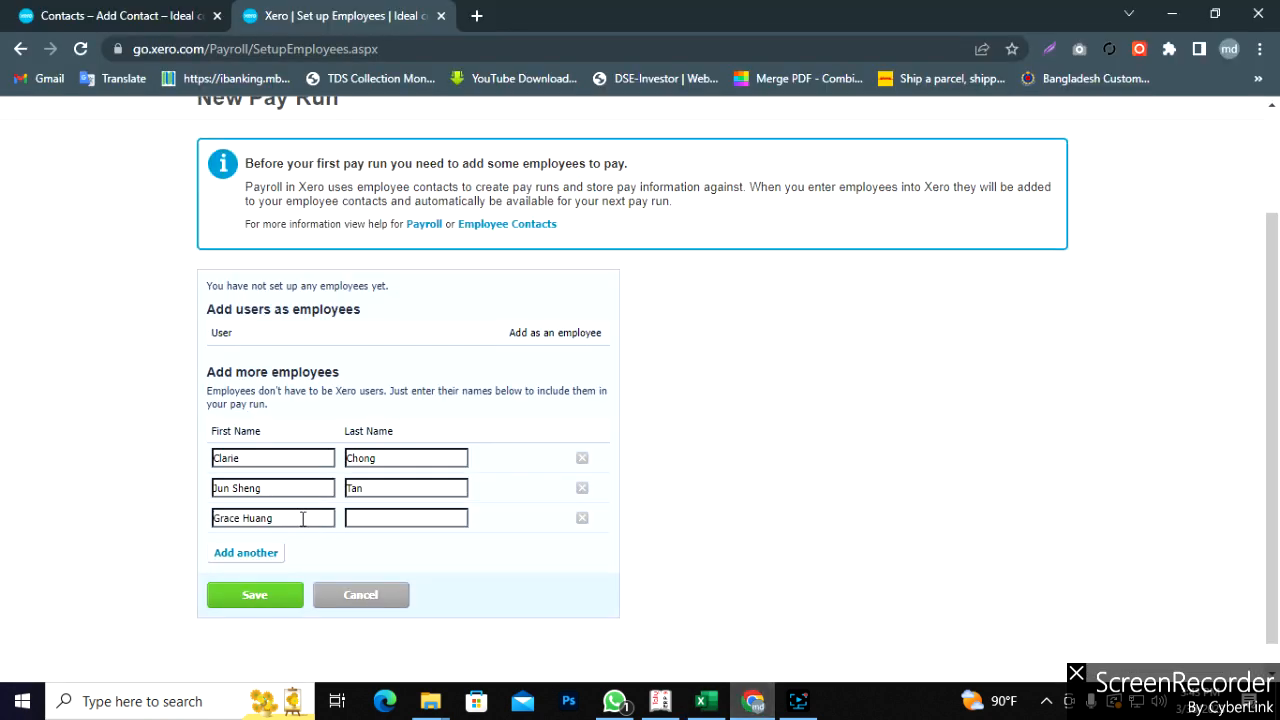
pyautogui.moveTo(302, 518); pyautogui.dragTo(257, 518)
pyautogui.hotkey('ctrl', 'x')
pyautogui.click(382, 517)
# - Add a fourth row with the first name of the employee in cell A6, dropping the surname
pyautogui.click(705, 701)
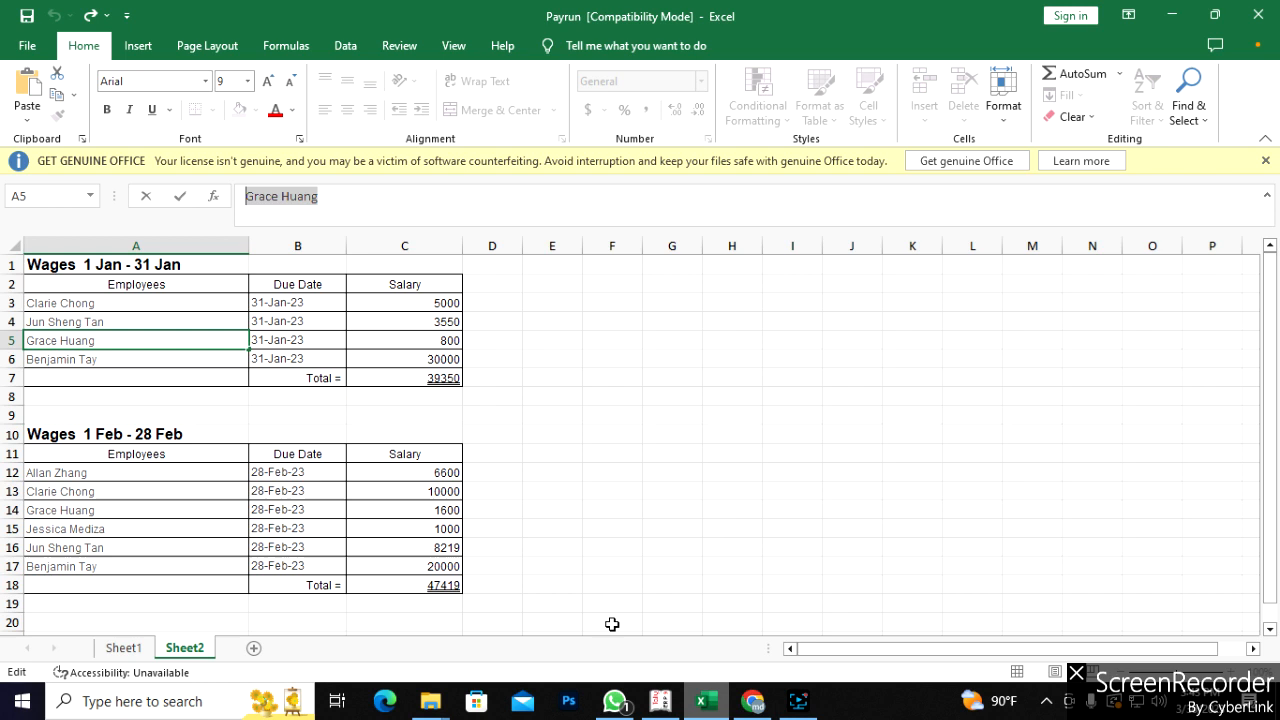
pyautogui.click(127, 362)
pyautogui.moveTo(326, 200); pyautogui.dragTo(240, 200)
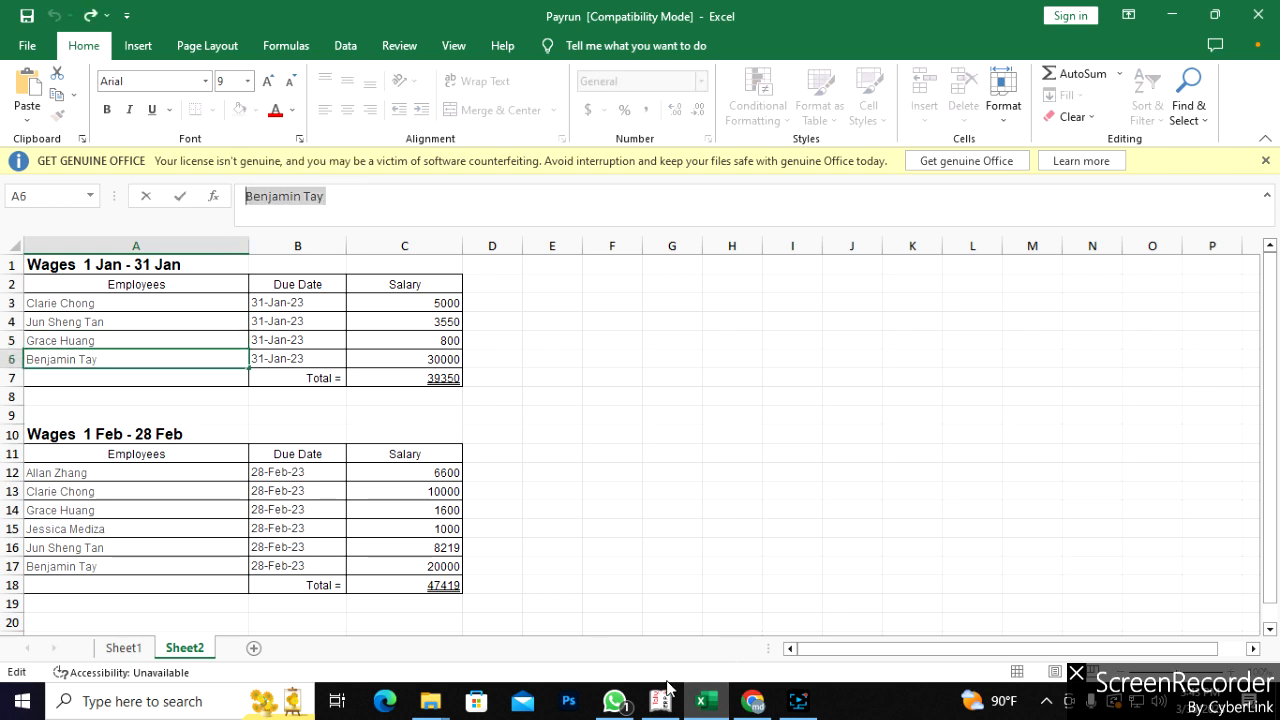
pyautogui.click(752, 701)
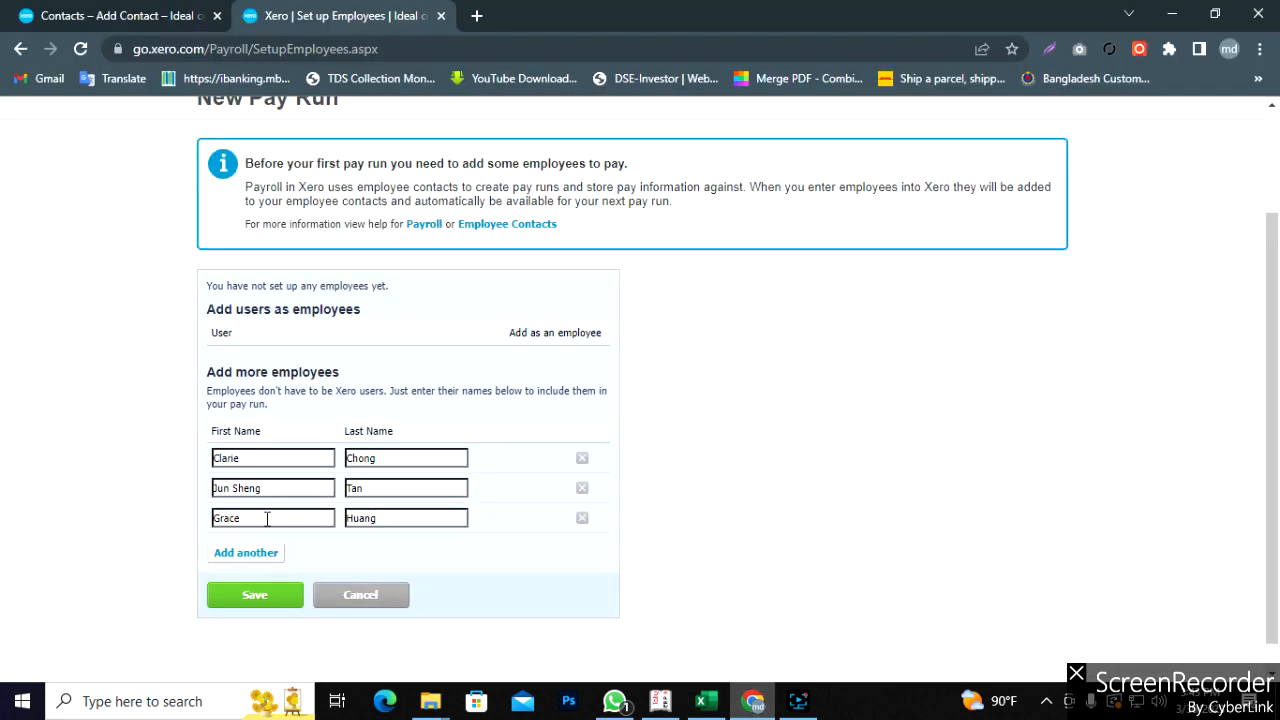
pyautogui.click(264, 554)
pyautogui.click(264, 553)
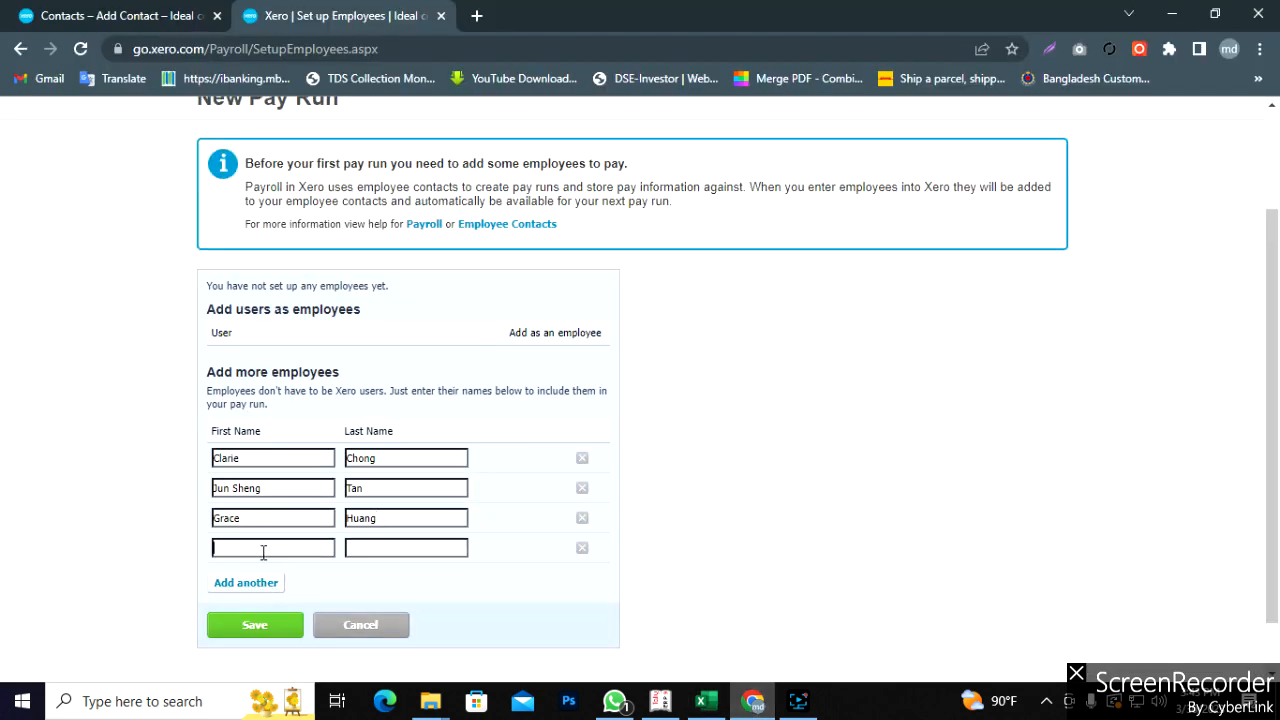
pyautogui.hotkey('ctrl', 'shift', 'Left')
pyautogui.hotkey('ctrl', 'x')
pyautogui.click(430, 549)
pyautogui.click(703, 701)
# - Add a fifth row with the first name of the February employee in cell A12
pyautogui.click(108, 472)
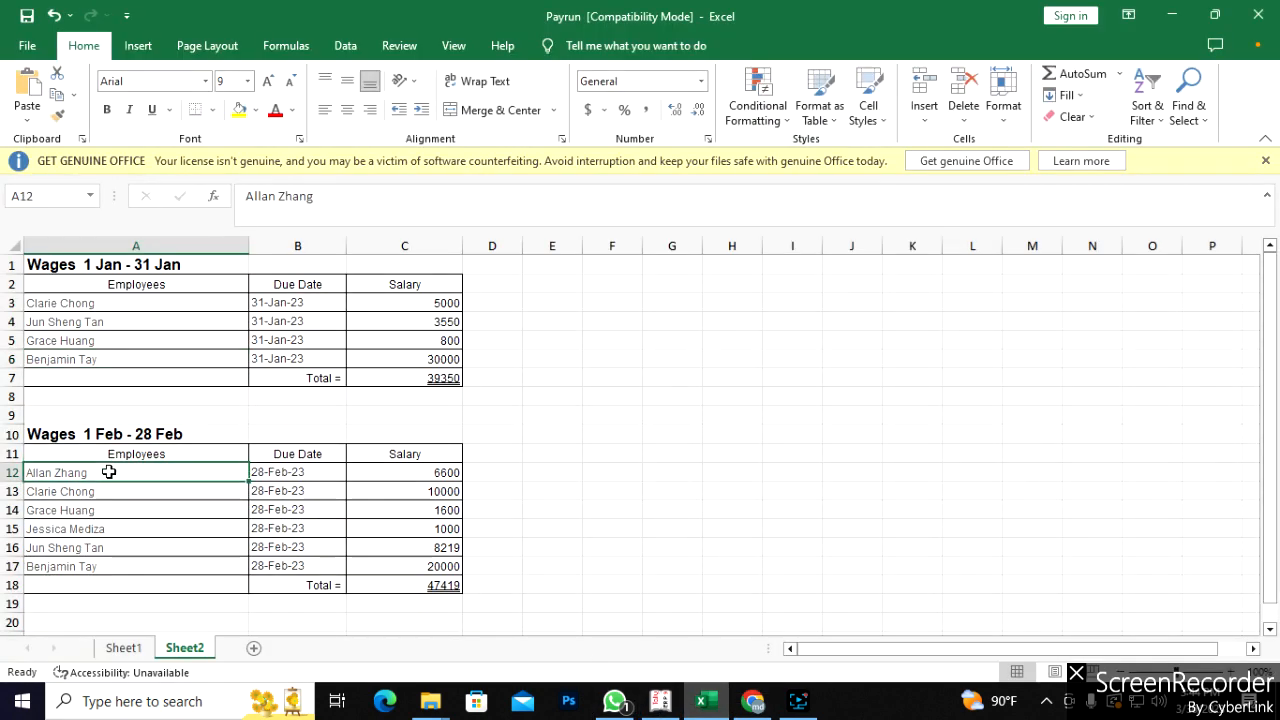
pyautogui.moveTo(322, 197); pyautogui.dragTo(241, 197)
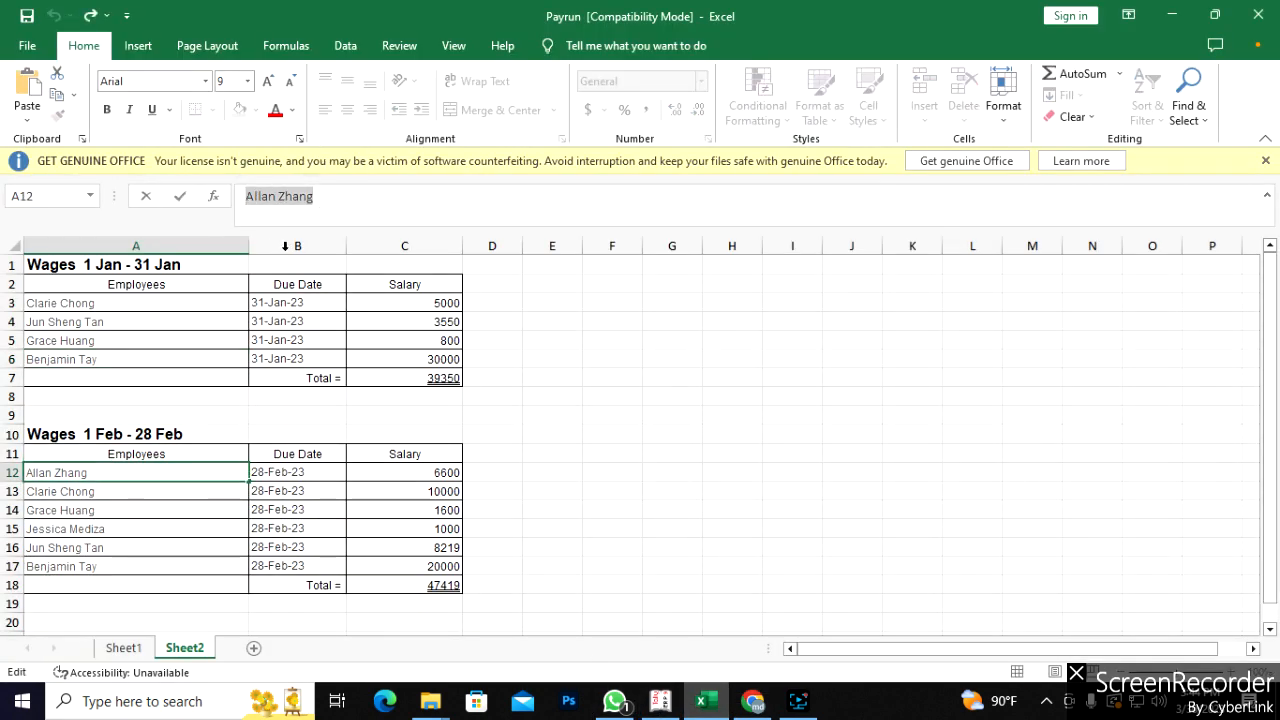
pyautogui.click(753, 701)
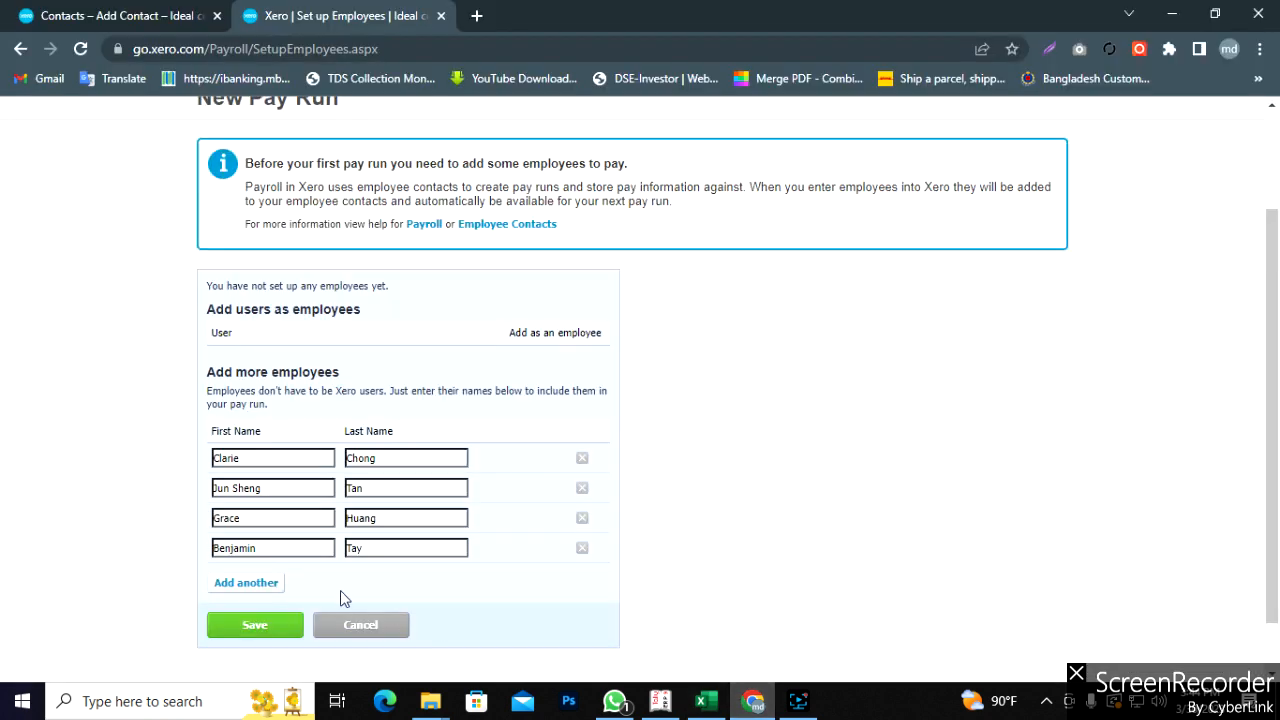
pyautogui.click(257, 584)
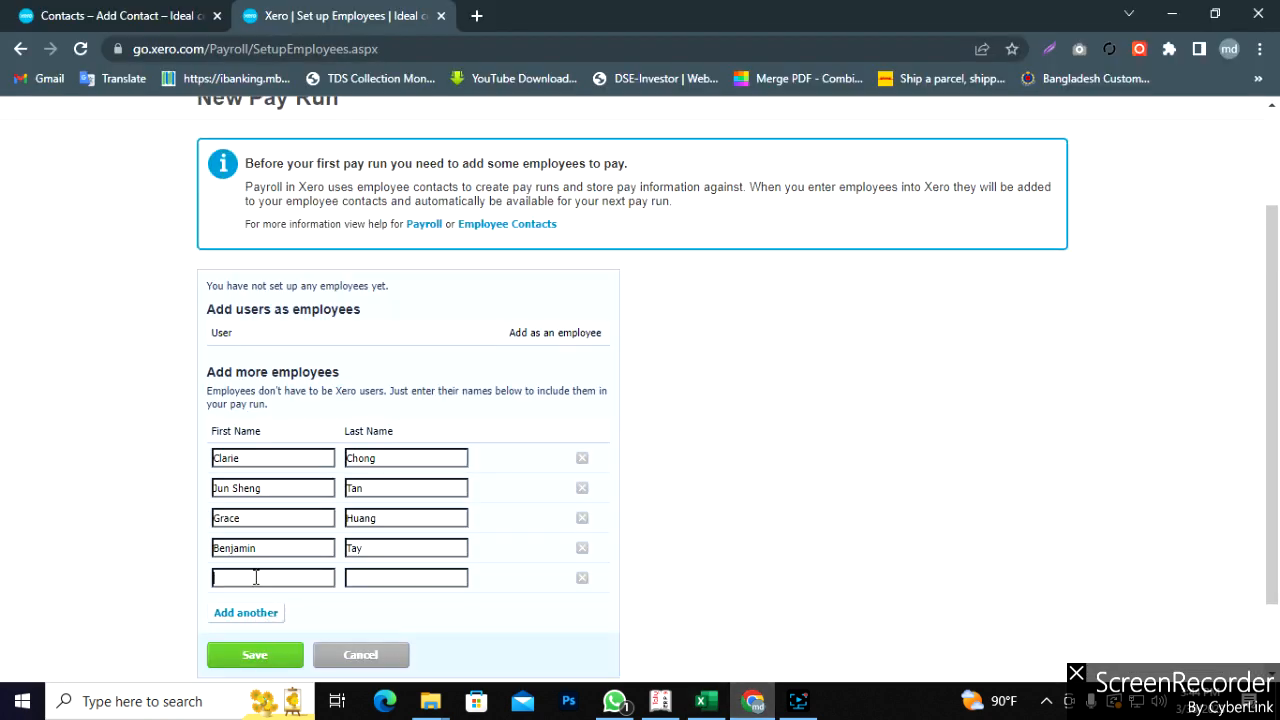
pyautogui.hotkey('ctrl', 'v')
pyautogui.moveTo(277, 577); pyautogui.dragTo(244, 578)
pyautogui.hotkey('ctrl', 'x')
# - Add a sixth row for the employee in cell A15, retyping the surname part
pyautogui.click(706, 700)
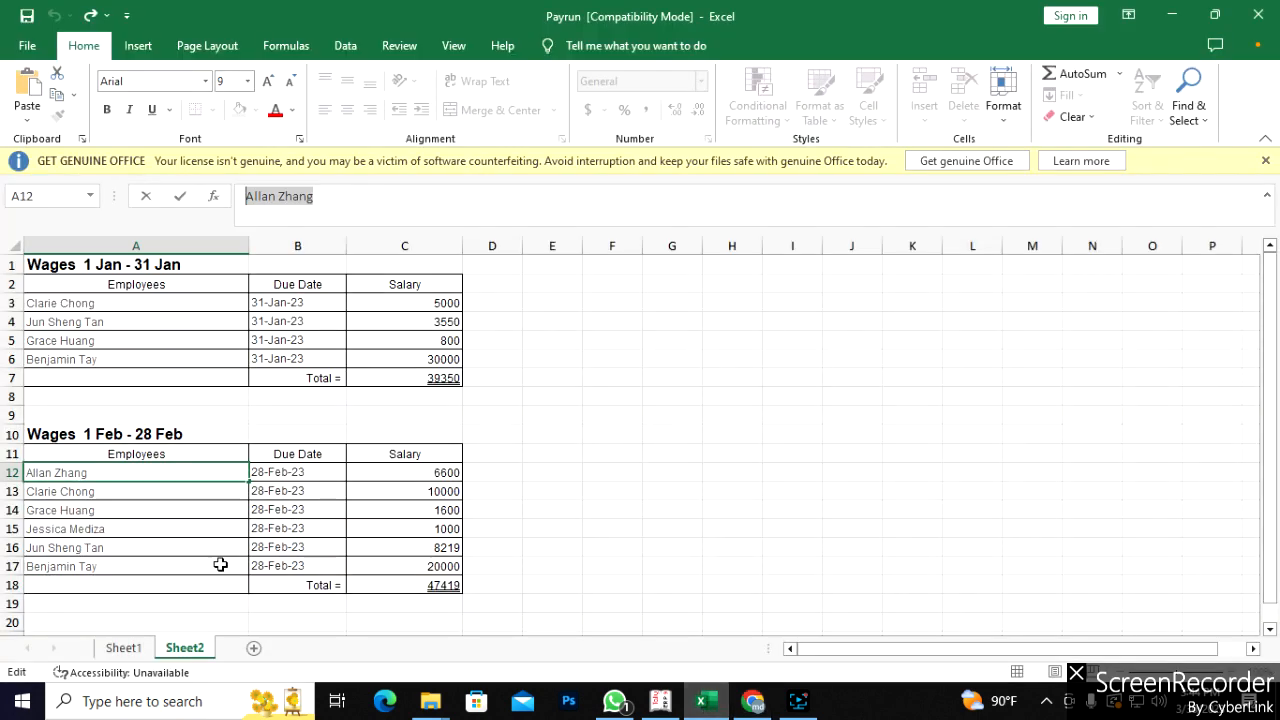
pyautogui.click(117, 530)
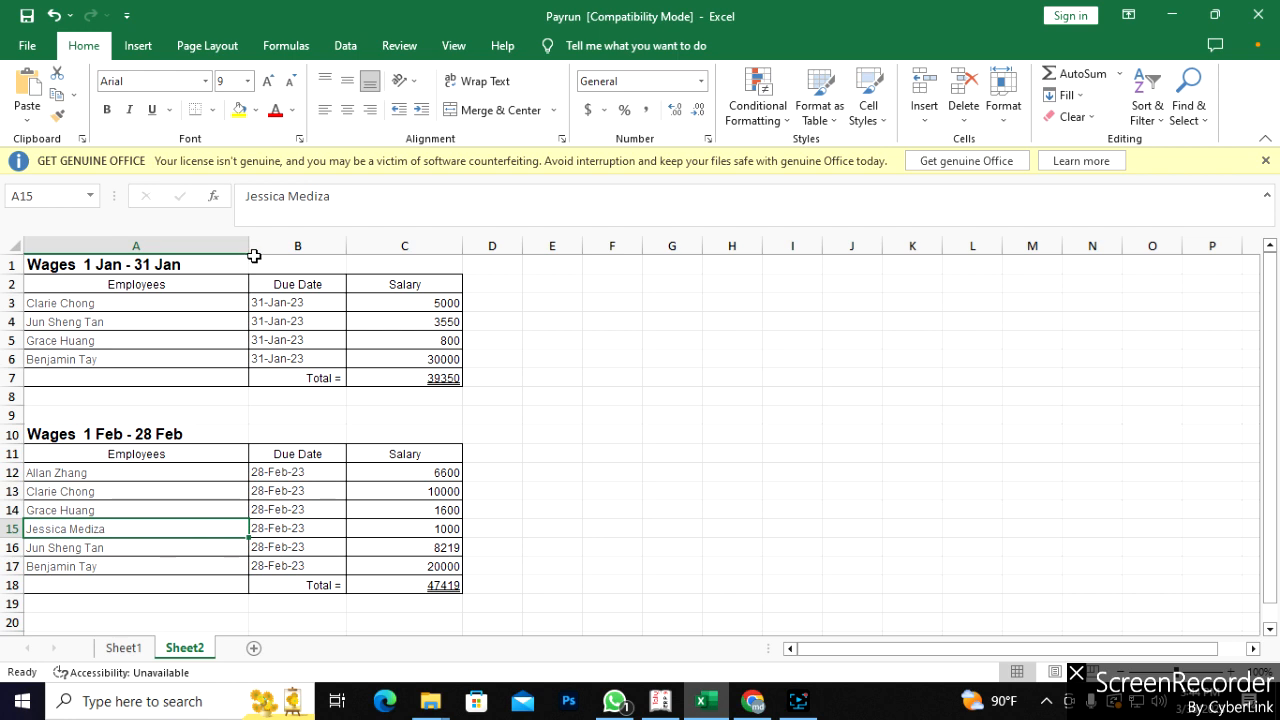
pyautogui.moveTo(84, 306); pyautogui.dragTo(76, 358)
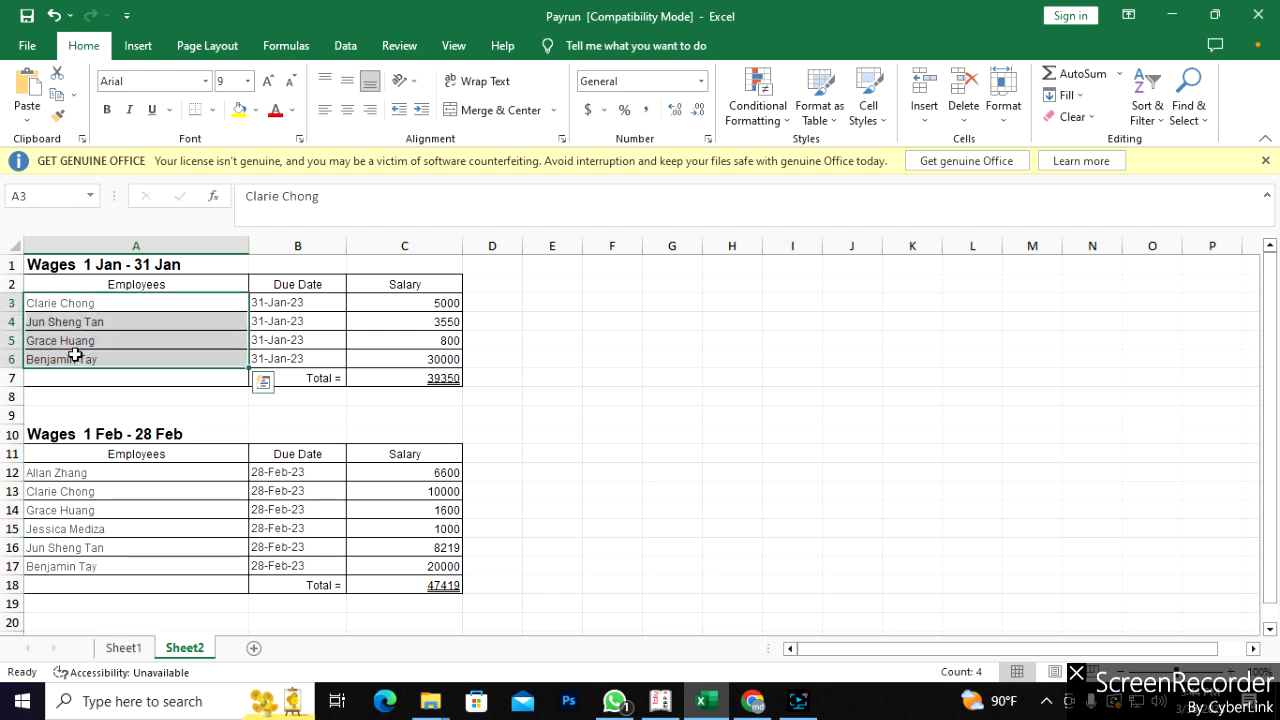
pyautogui.click(58, 472)
pyautogui.click(54, 528)
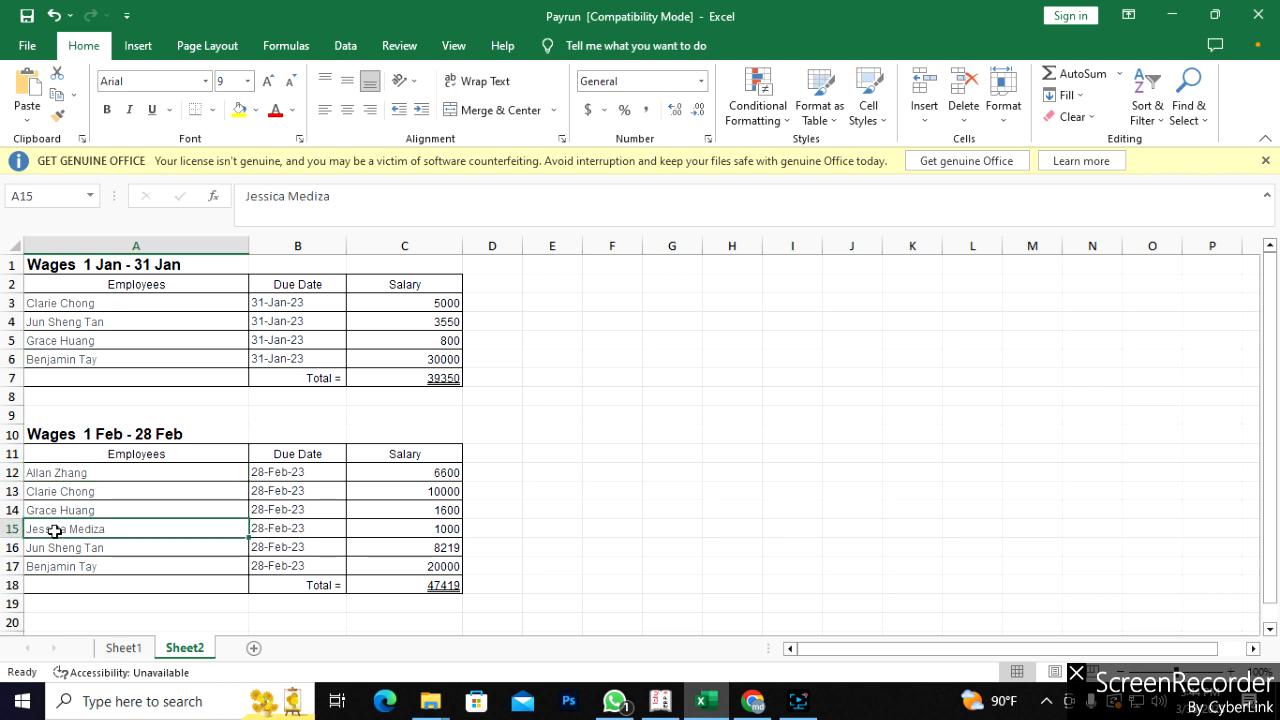
pyautogui.moveTo(347, 194); pyautogui.dragTo(243, 196)
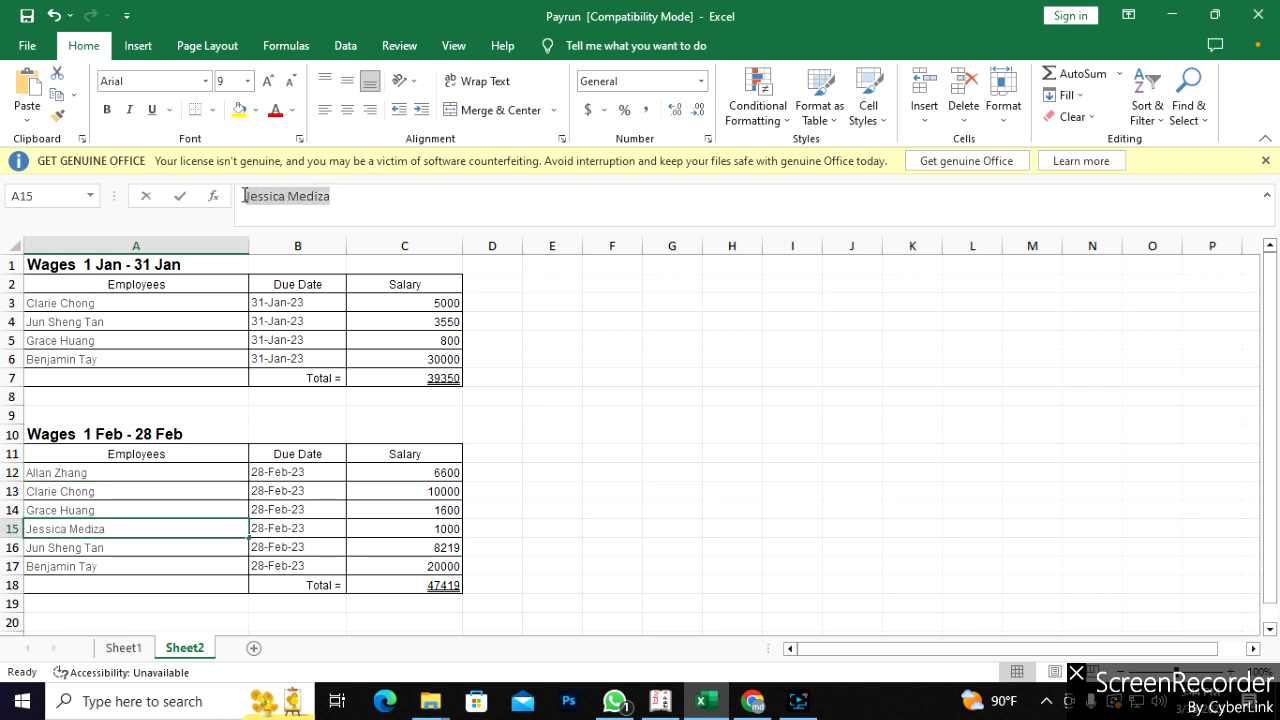
pyautogui.click(752, 701)
pyautogui.click(264, 616)
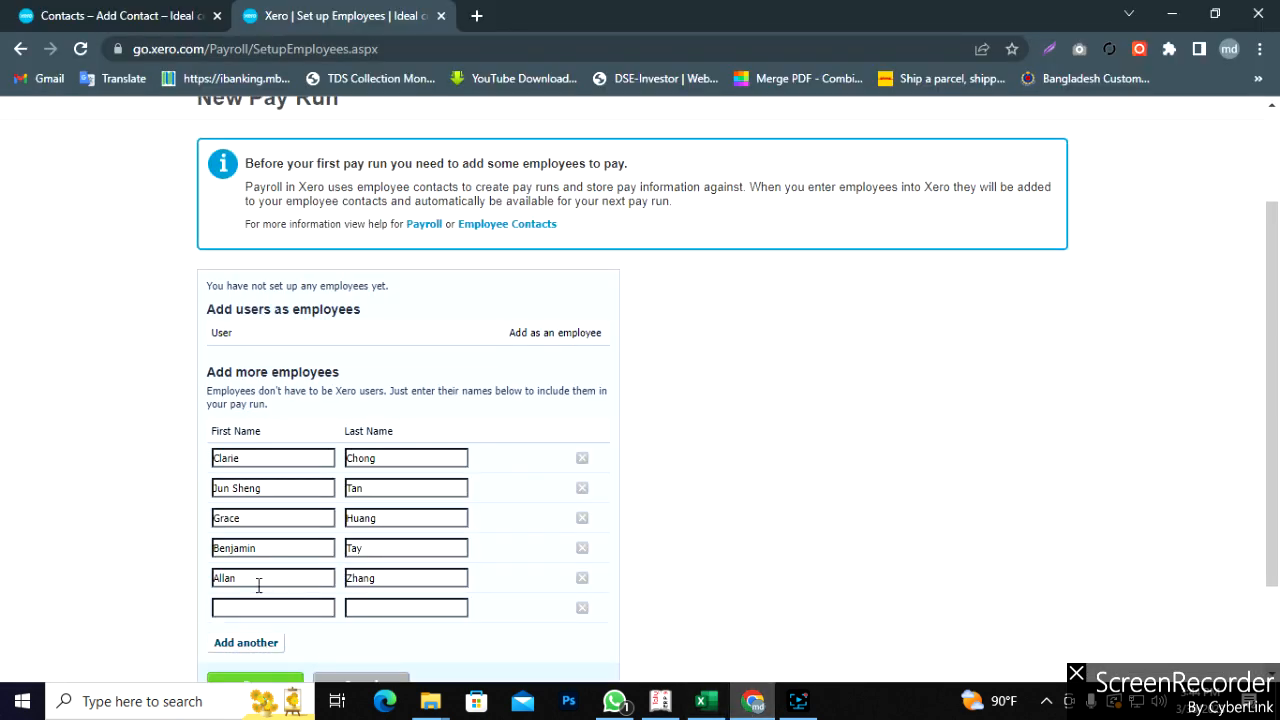
pyautogui.hotkey('ctrl', 'v')
pyautogui.moveTo(286, 610); pyautogui.dragTo(250, 612)
pyautogui.write('Mediza')
pyautogui.scroll(-2, 622, 453)
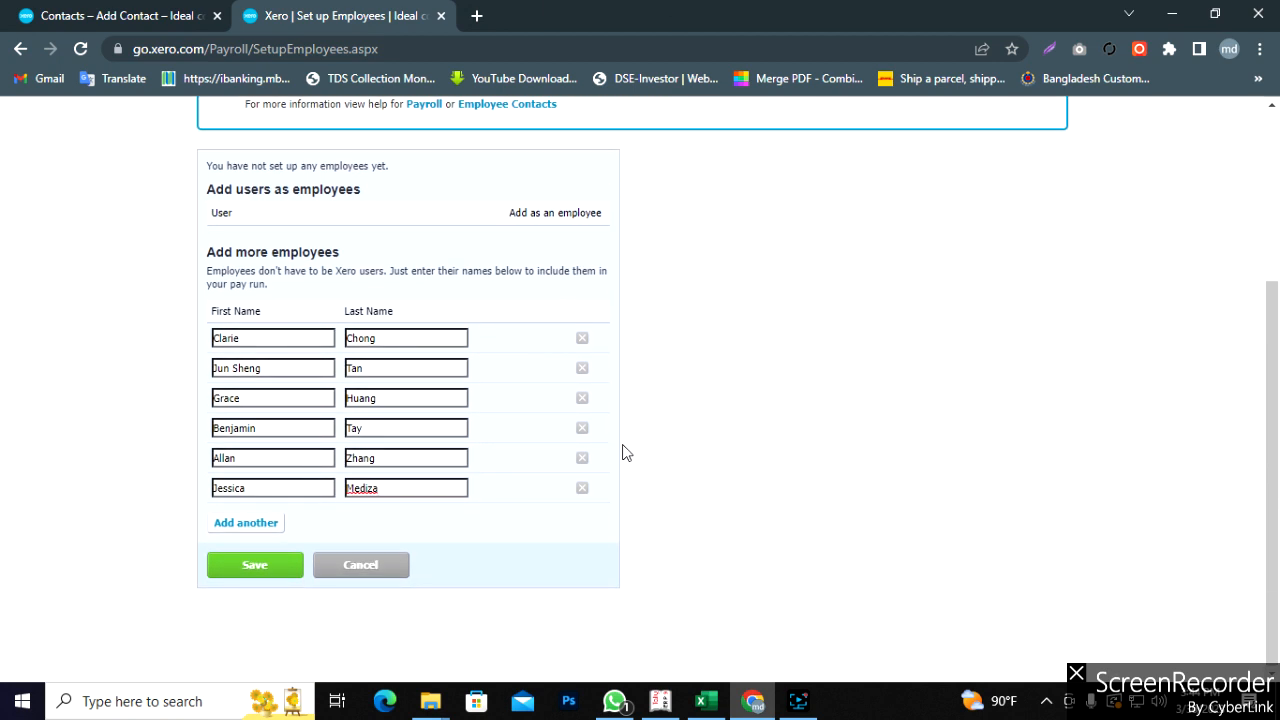
# - Save the six employees and set the pay frequency to Monthly
pyautogui.click(258, 567)
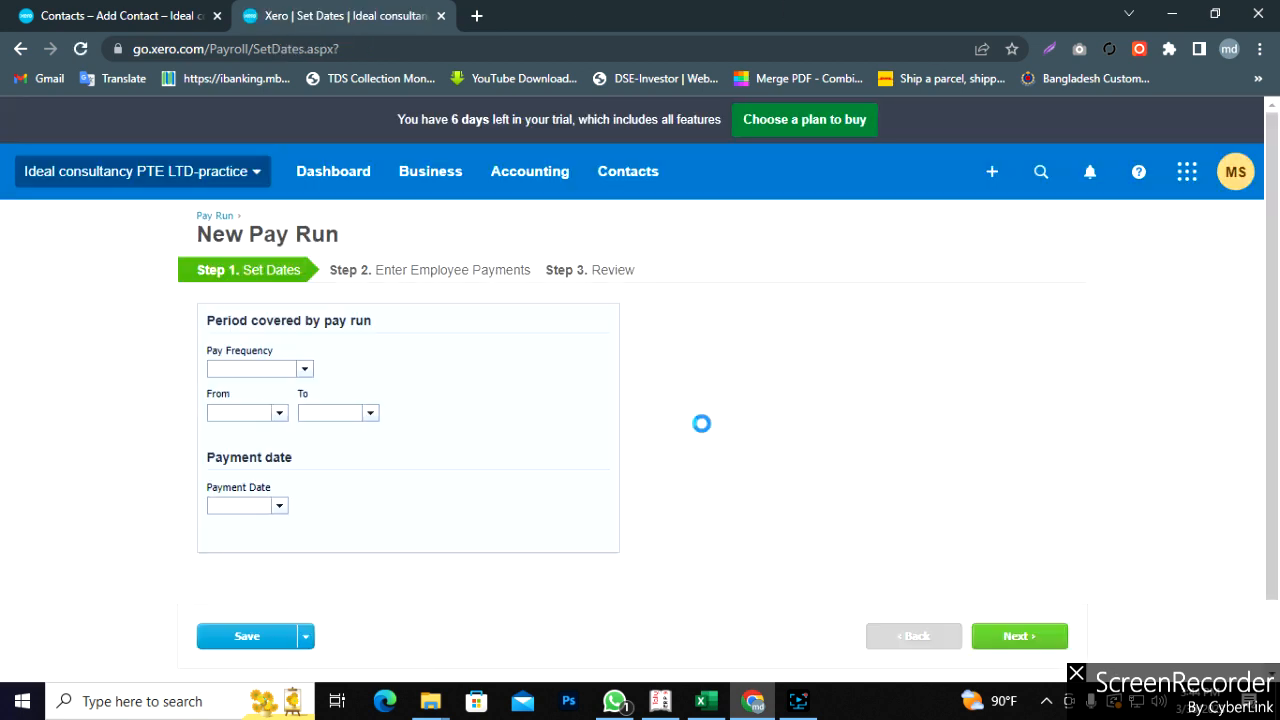
pyautogui.scroll(-2, 703, 495)
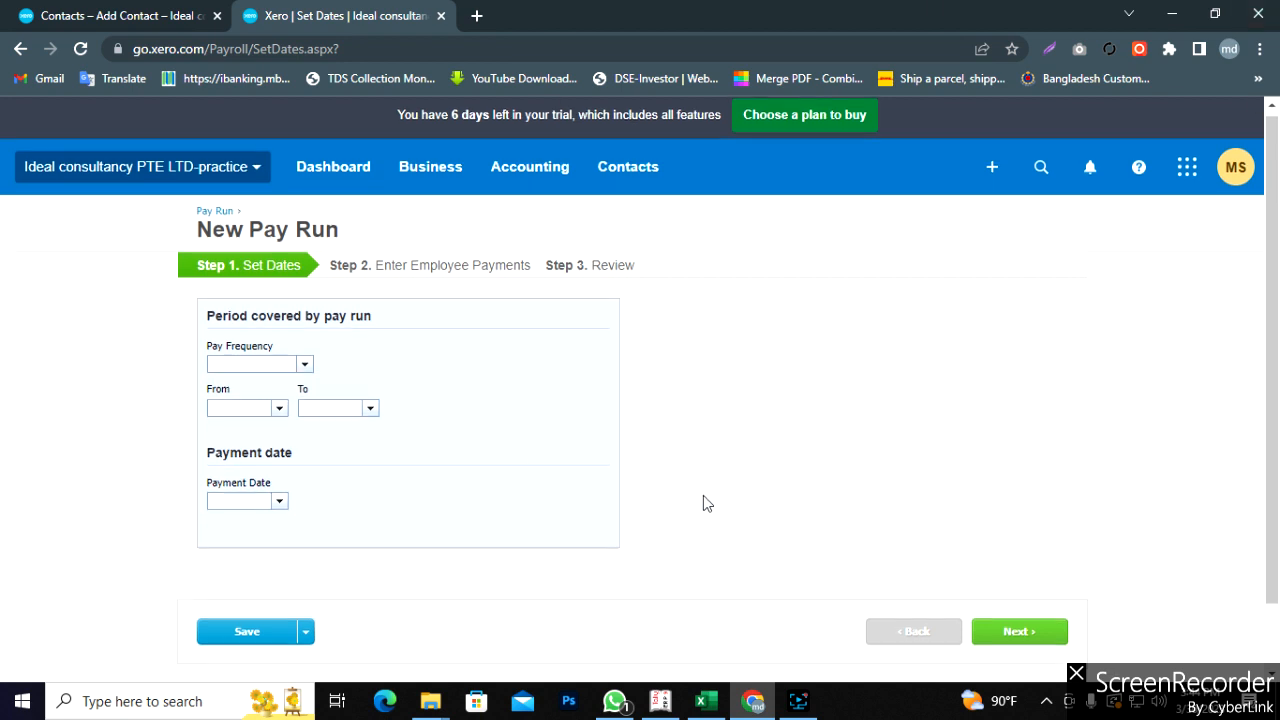
pyautogui.scroll(2, 703, 503)
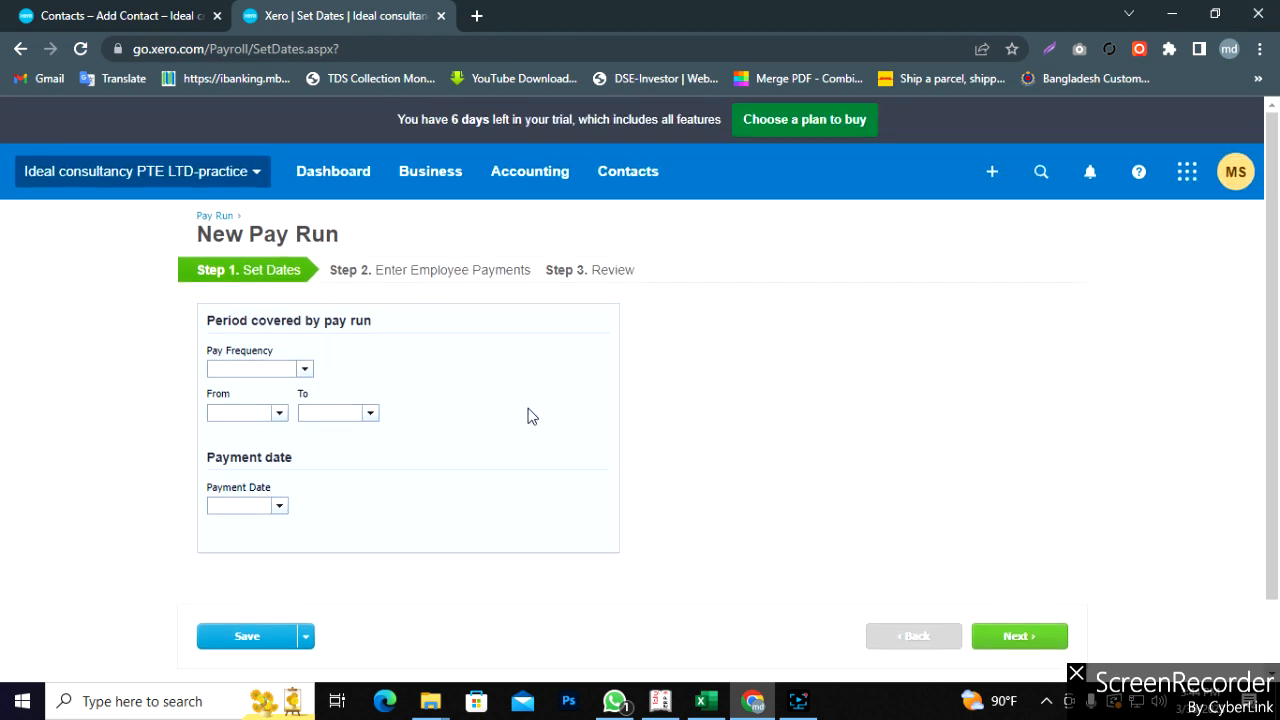
pyautogui.scroll(-2, 596, 518)
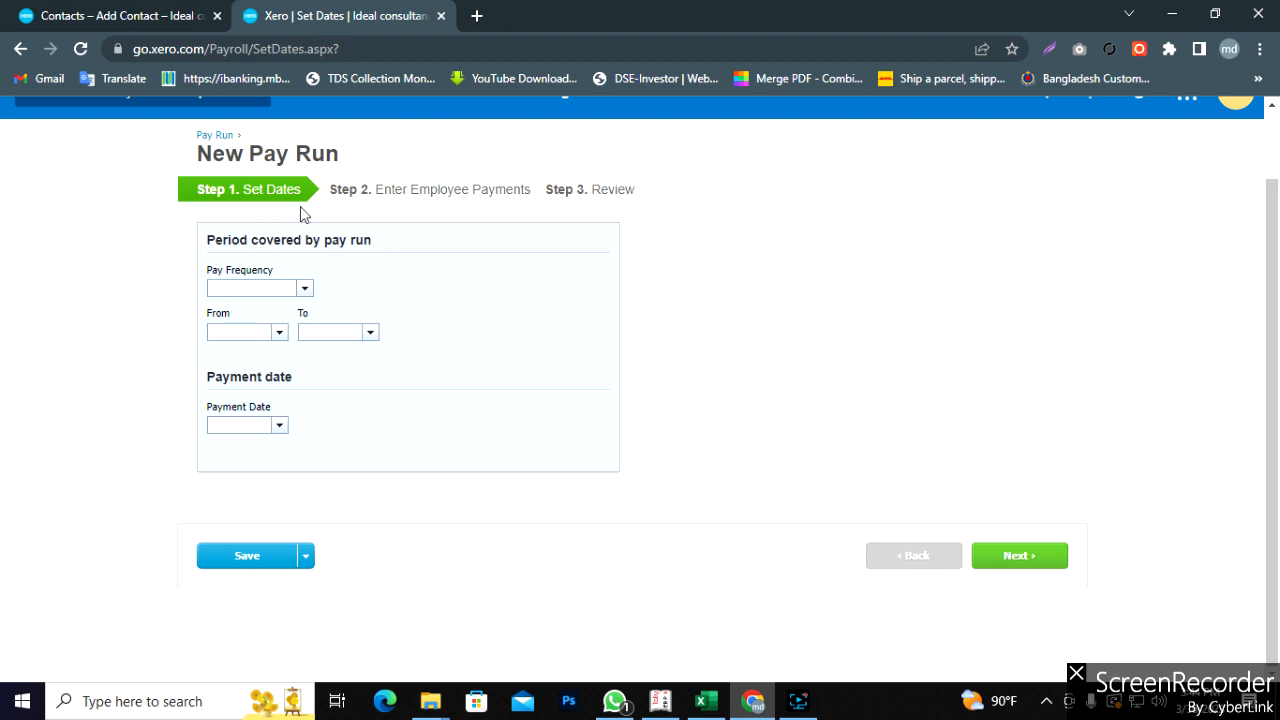
pyautogui.click(305, 290)
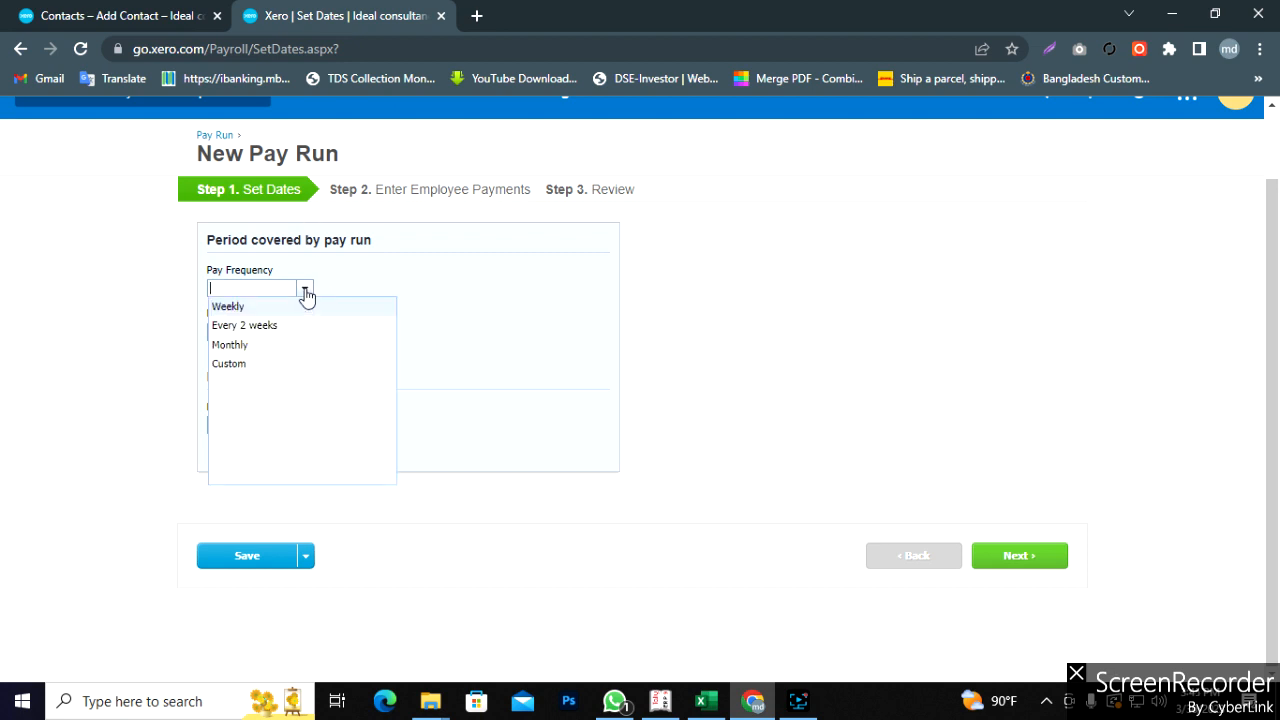
pyautogui.click(253, 346)
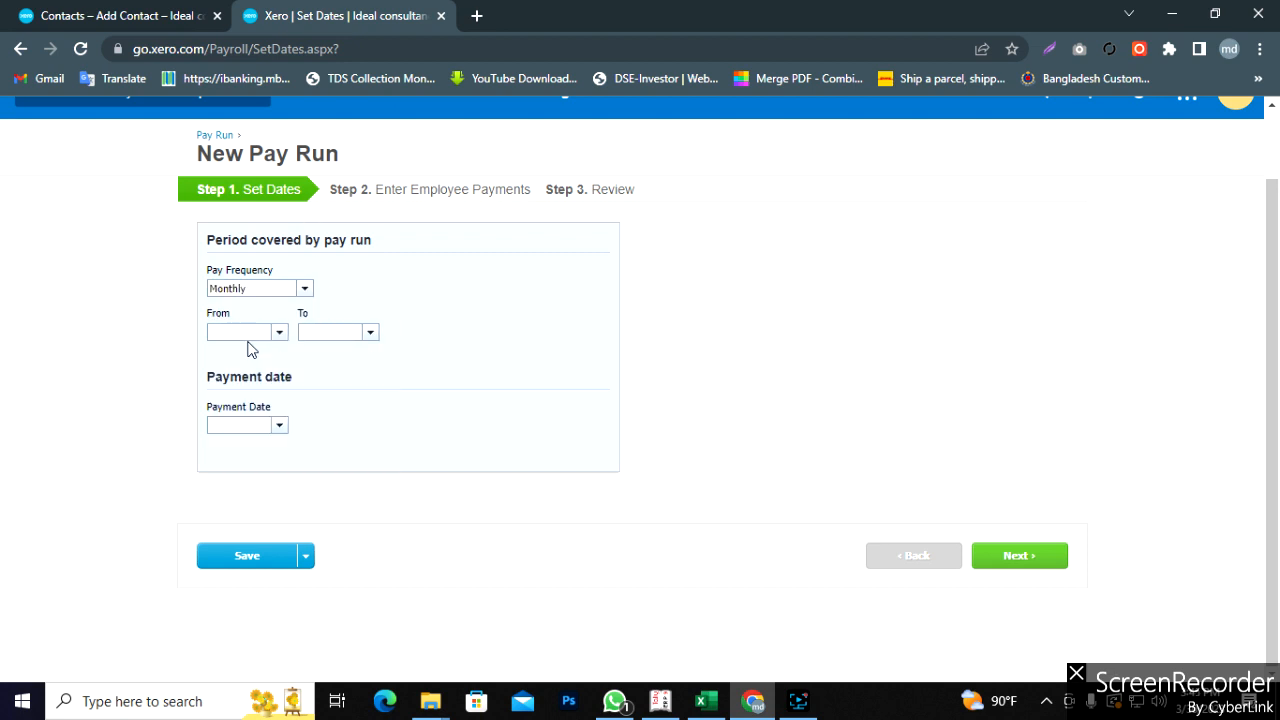
# - Start the period on 1 Jan 2023 with payment date 31 Jan 2023, and continue
pyautogui.click(279, 333)
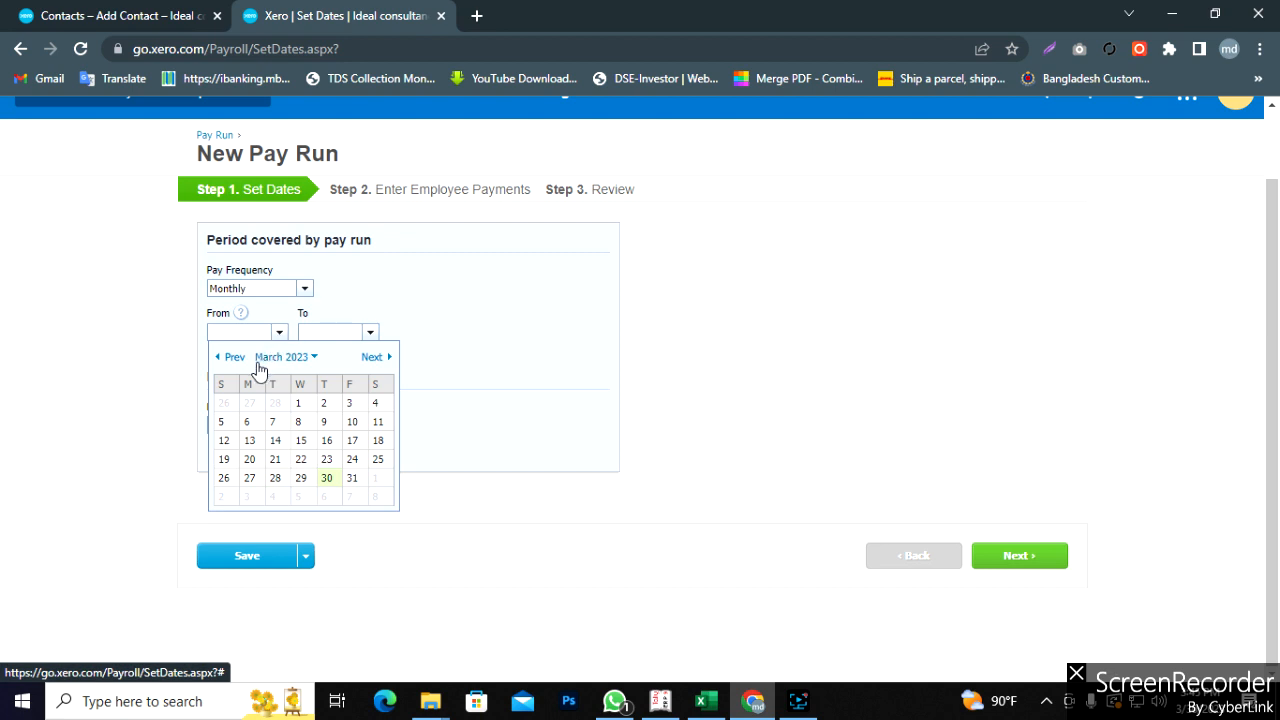
pyautogui.click(221, 366)
pyautogui.click(221, 366)
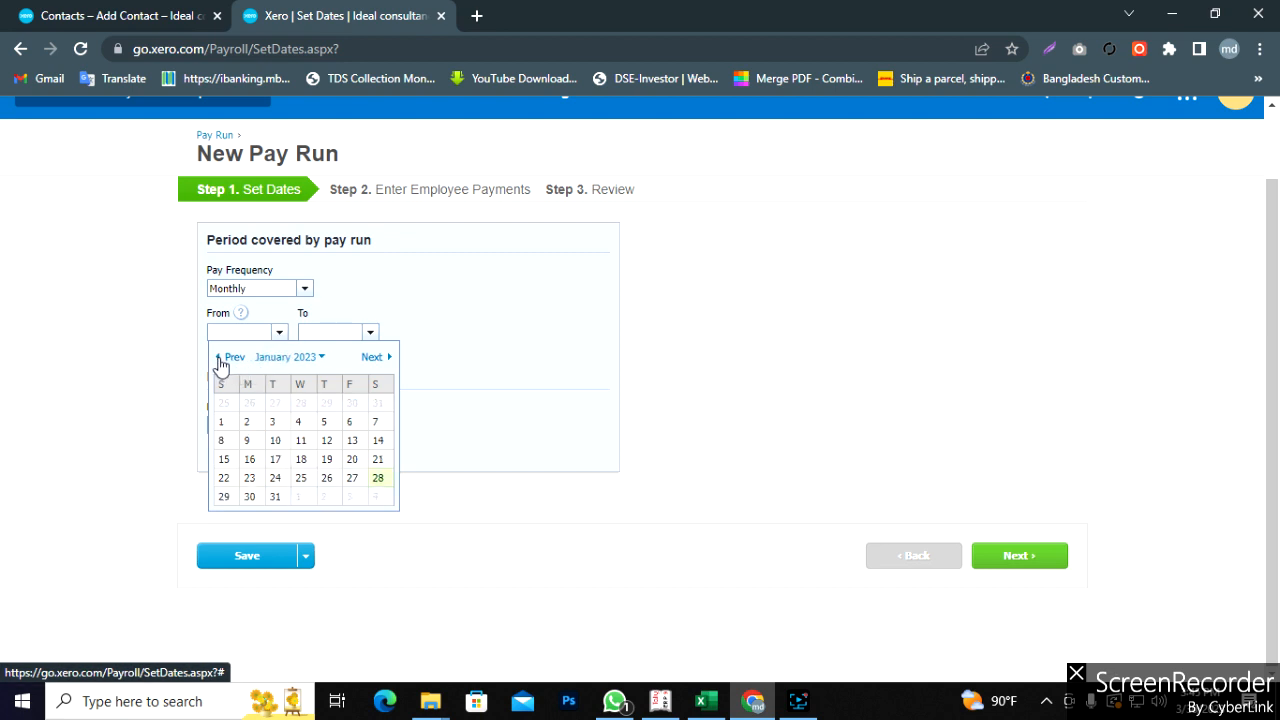
pyautogui.click(223, 422)
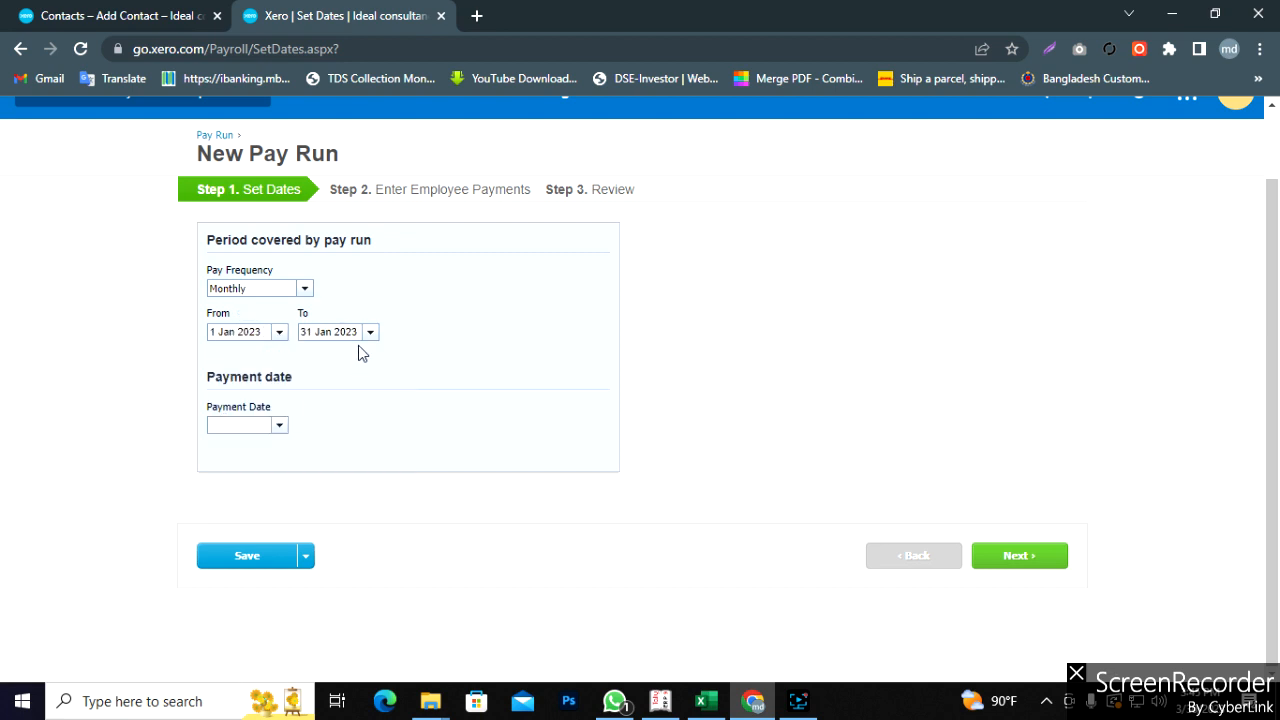
pyautogui.click(279, 425)
pyautogui.click(352, 571)
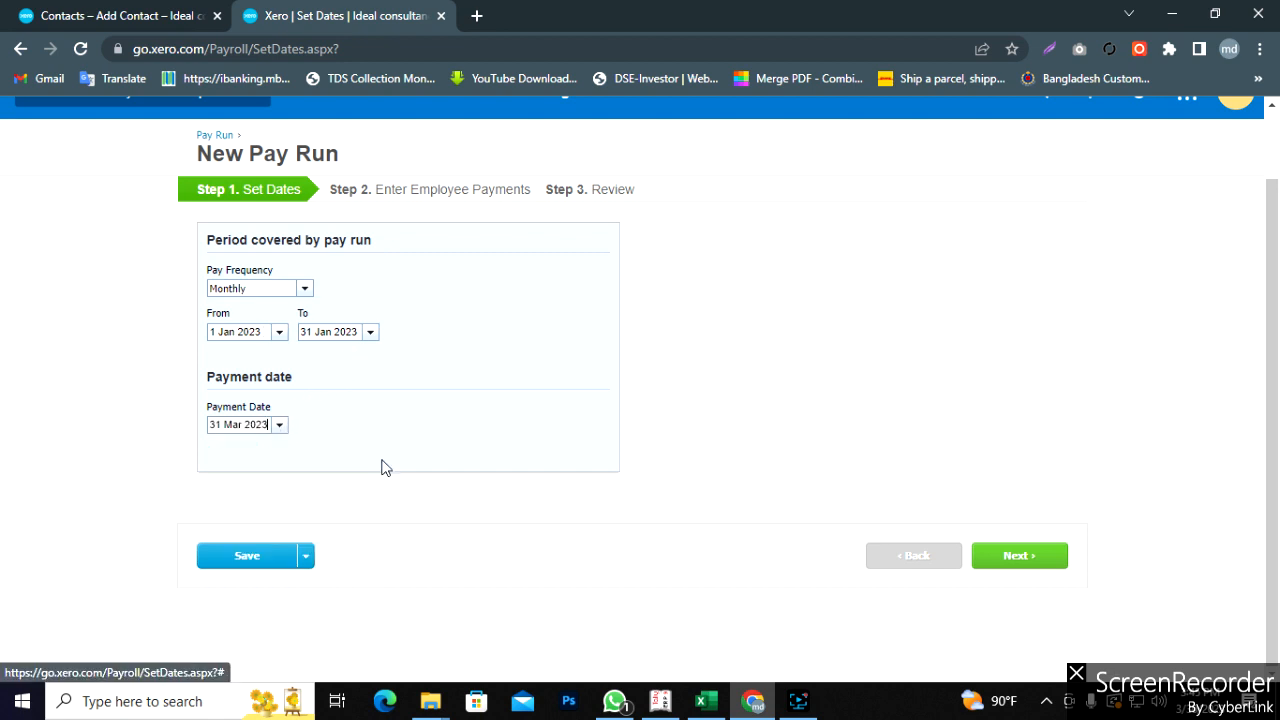
pyautogui.click(276, 428)
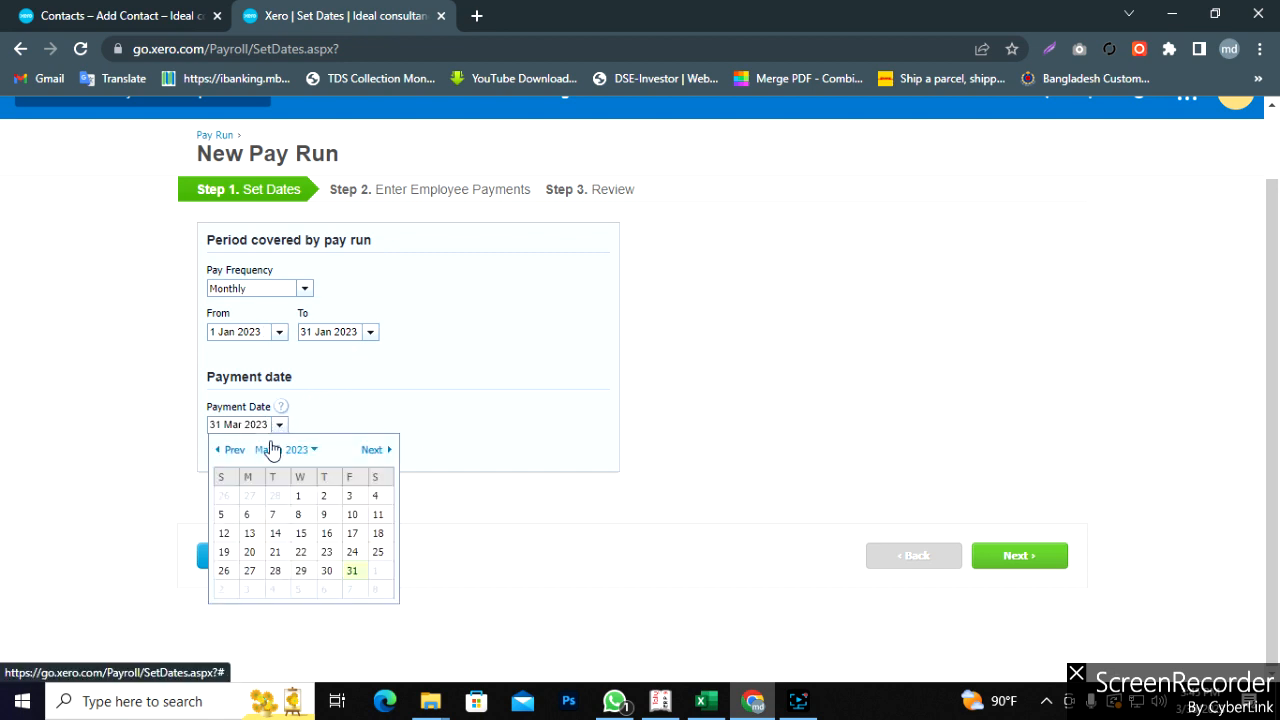
pyautogui.click(221, 449)
pyautogui.click(221, 449)
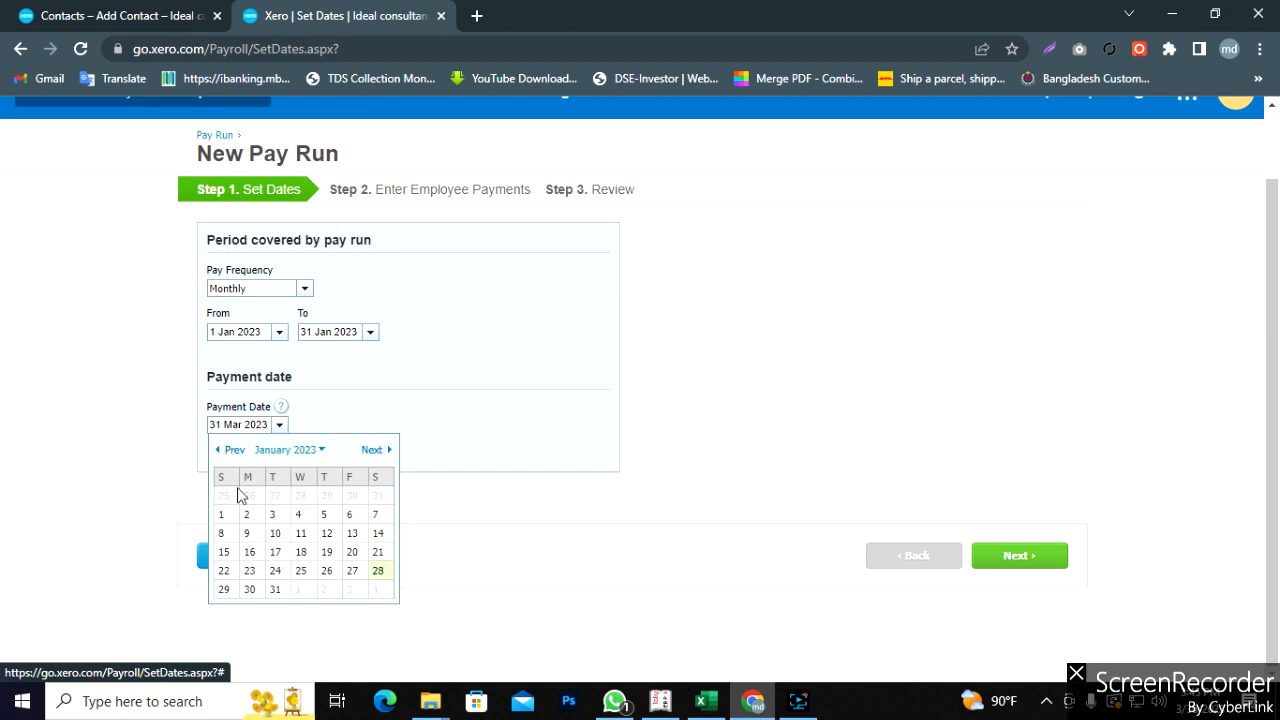
pyautogui.click(275, 589)
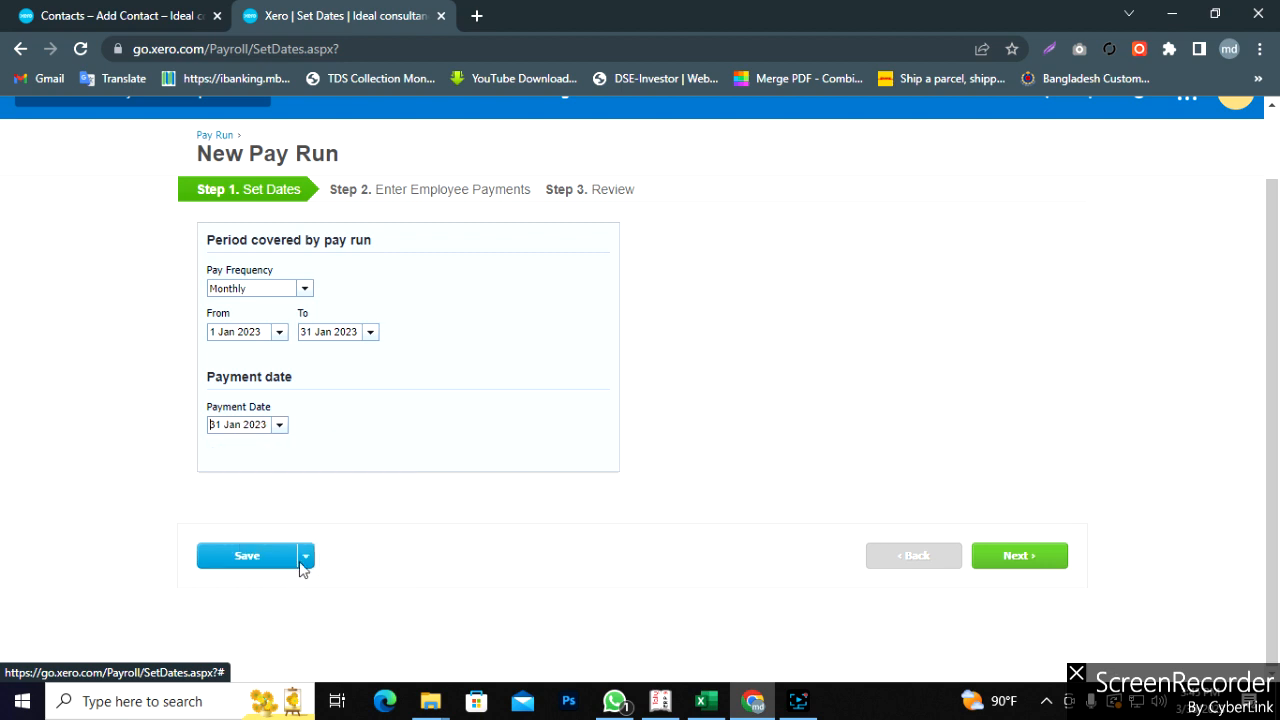
pyautogui.click(1022, 560)
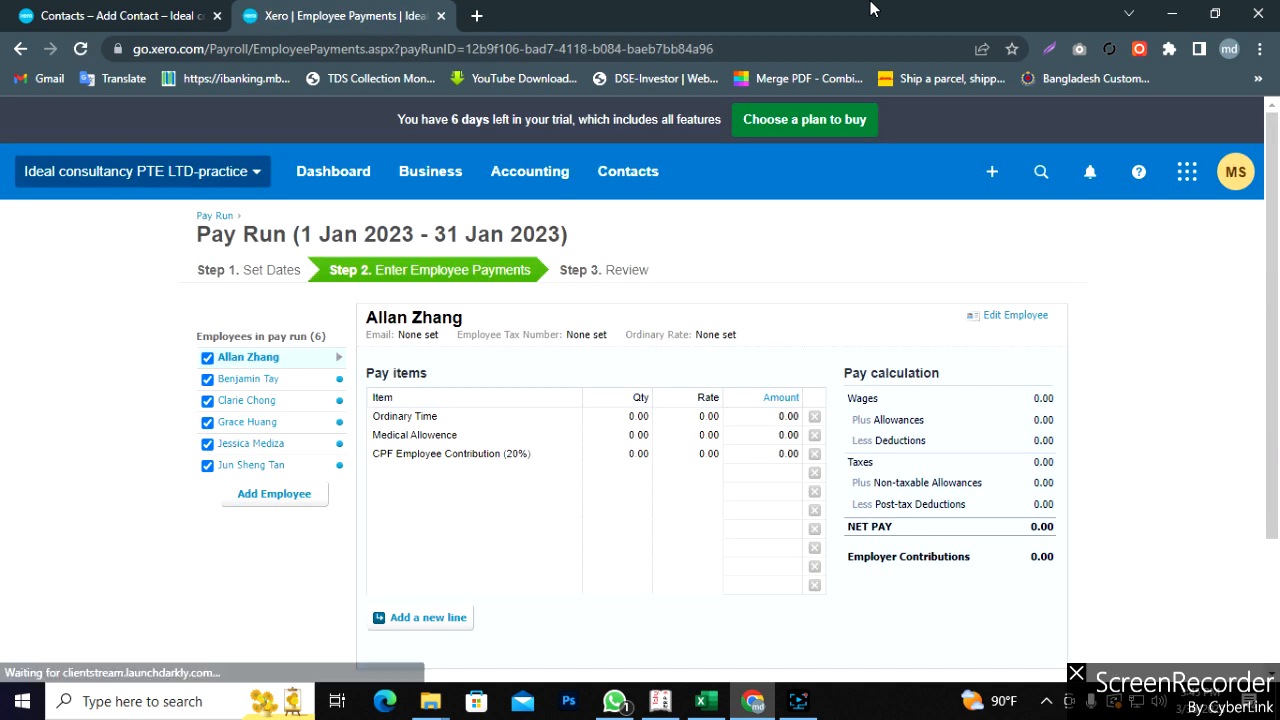
# - Check that all six employees appear in the 1–31 Jan 2023 pay run with 0.00 amounts
pyautogui.click(798, 701)
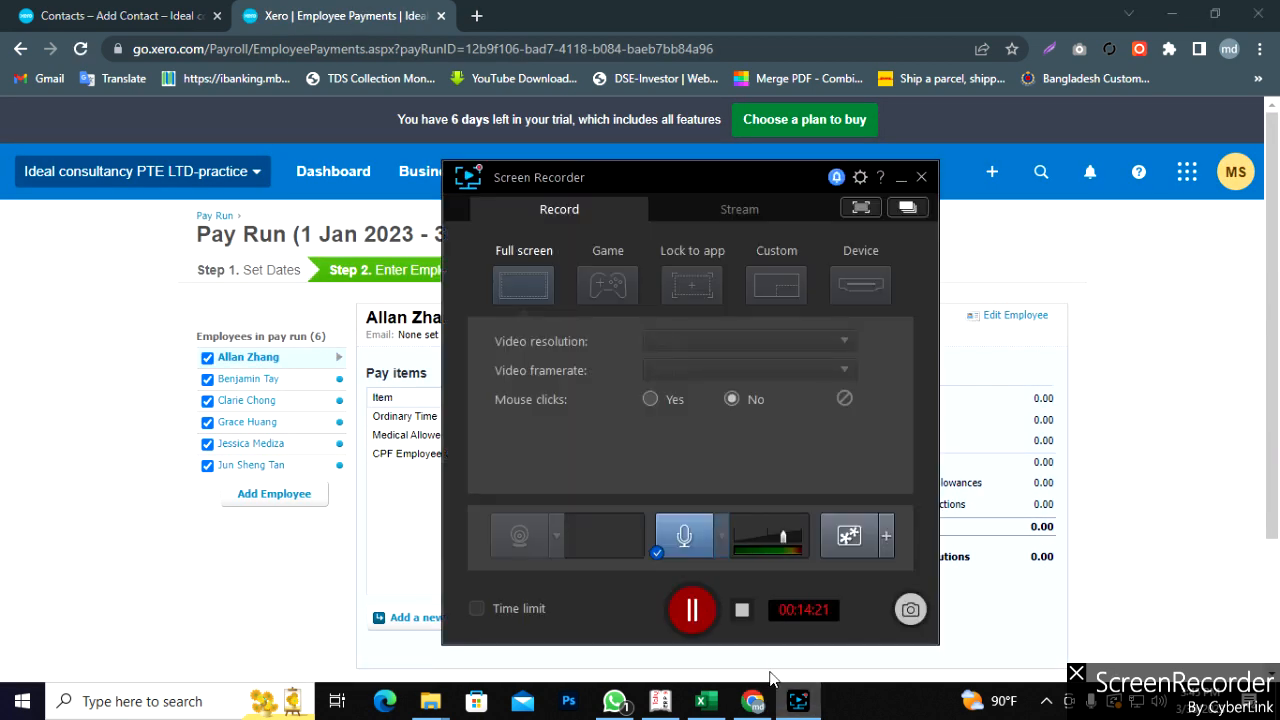
pyautogui.click(693, 612)
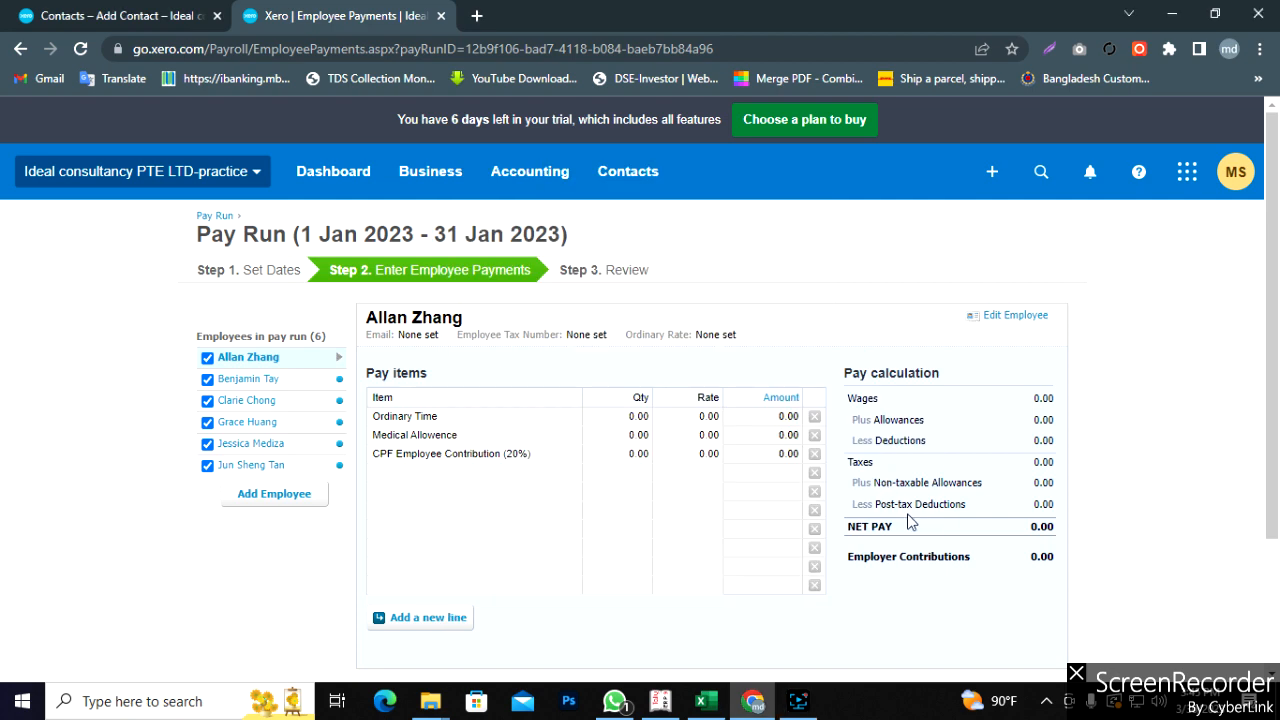
pyautogui.scroll(-2, 920, 522)
pyautogui.scroll(2, 743, 435)
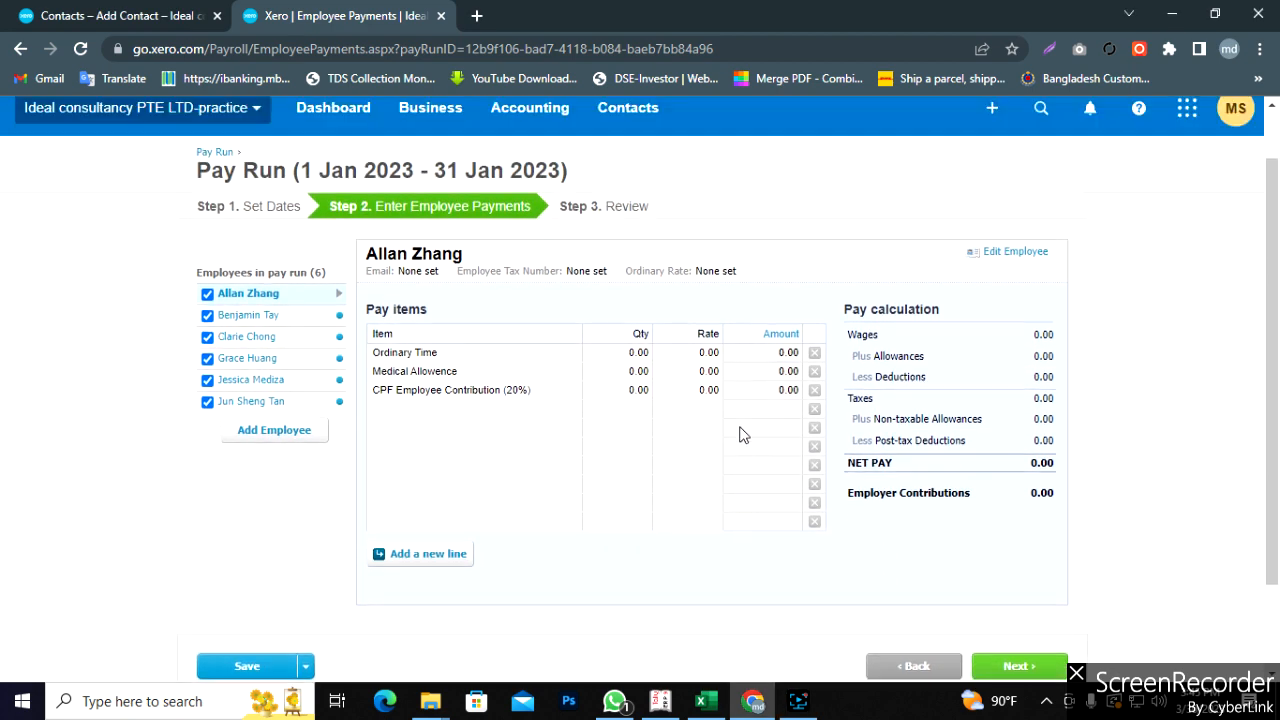